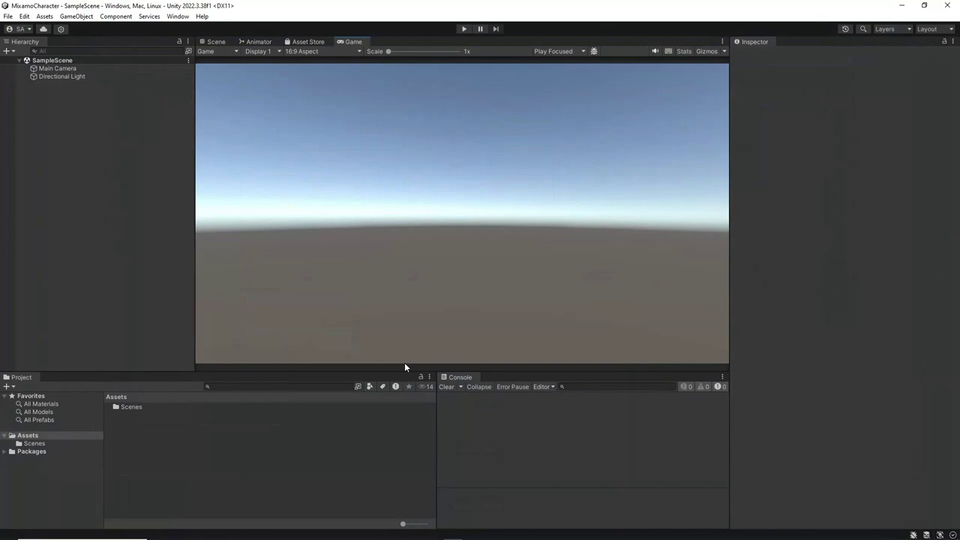
Create a folder named Mixamo in Assets
right_click(153, 441)
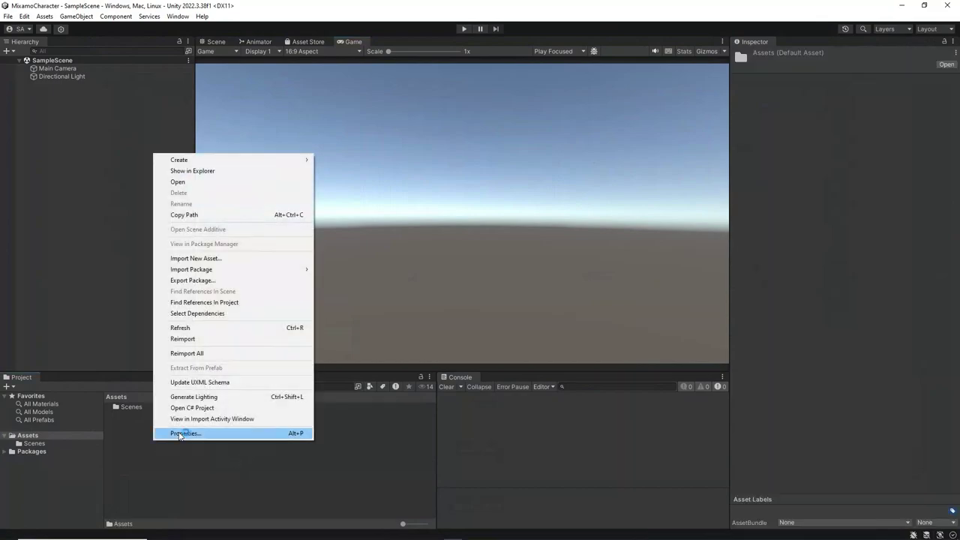
mouse_move(213, 160)
click(342, 69)
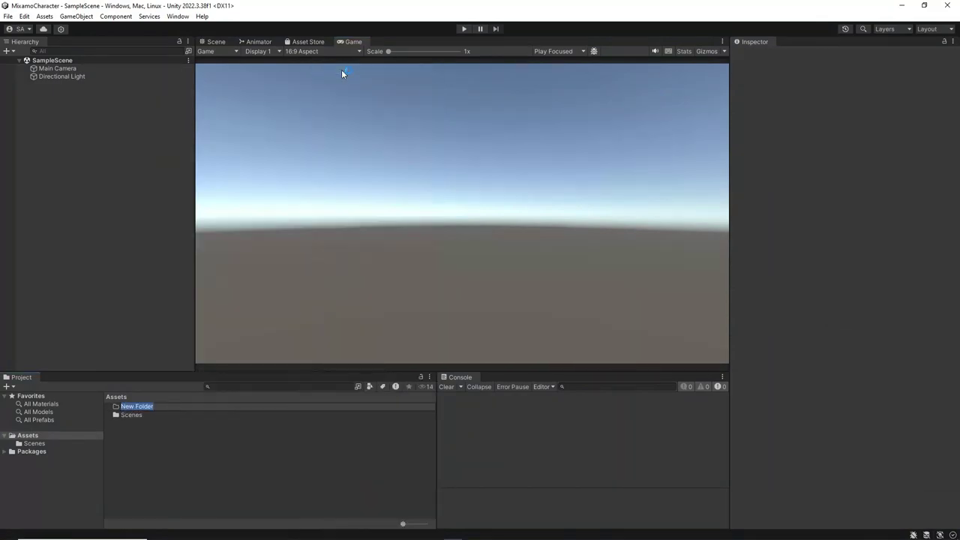
key(Return)
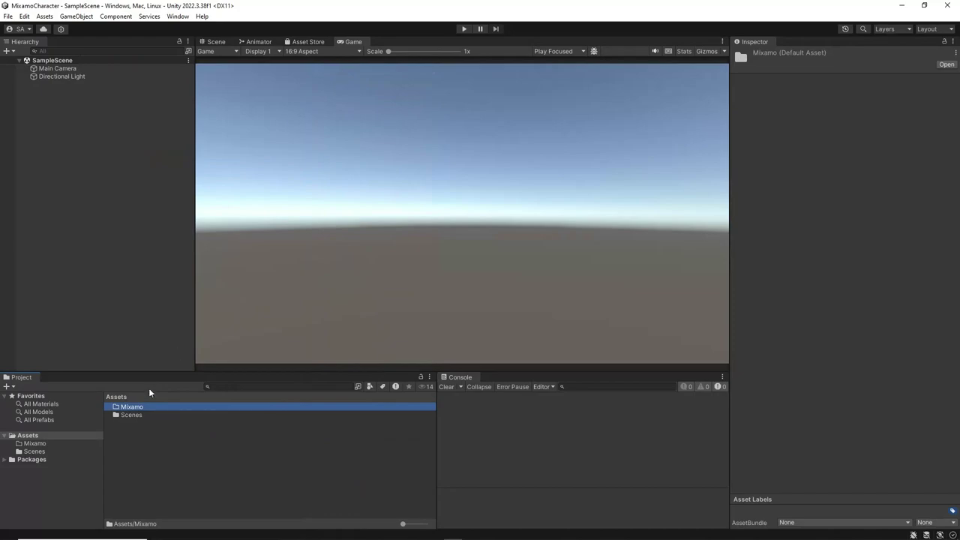
Inside Mixamo, add two subfolders named Animations and Characters
double_click(138, 410)
right_click(134, 426)
mouse_move(184, 146)
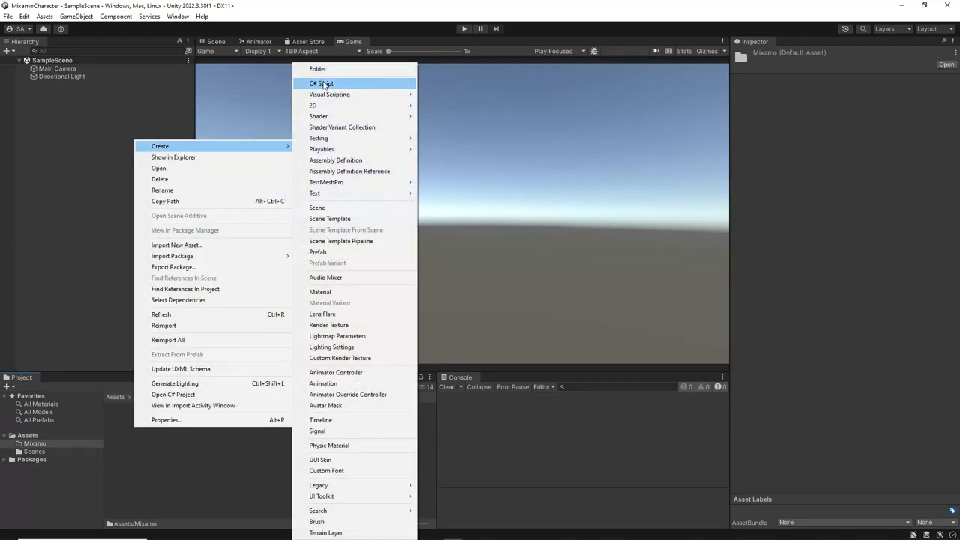
click(323, 69)
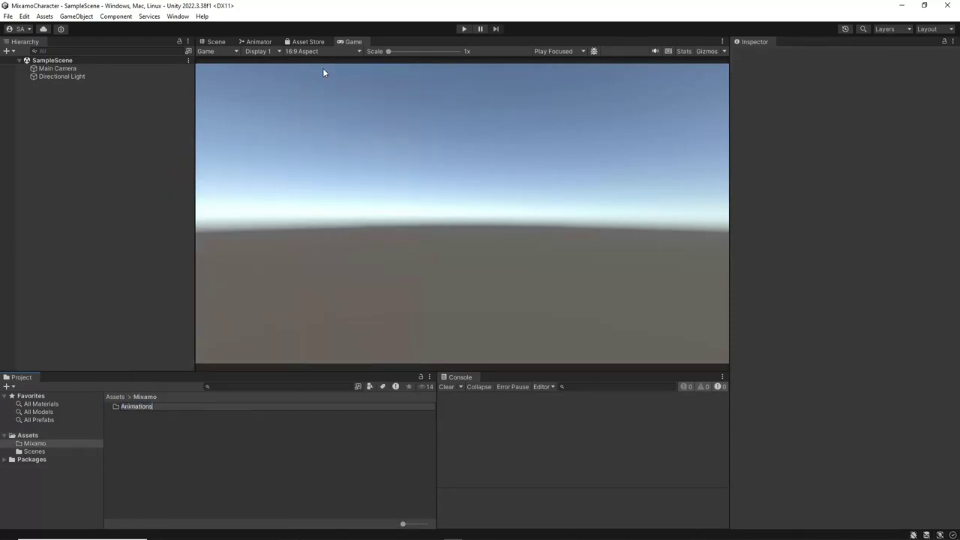
key(Return)
right_click(144, 461)
mouse_move(169, 182)
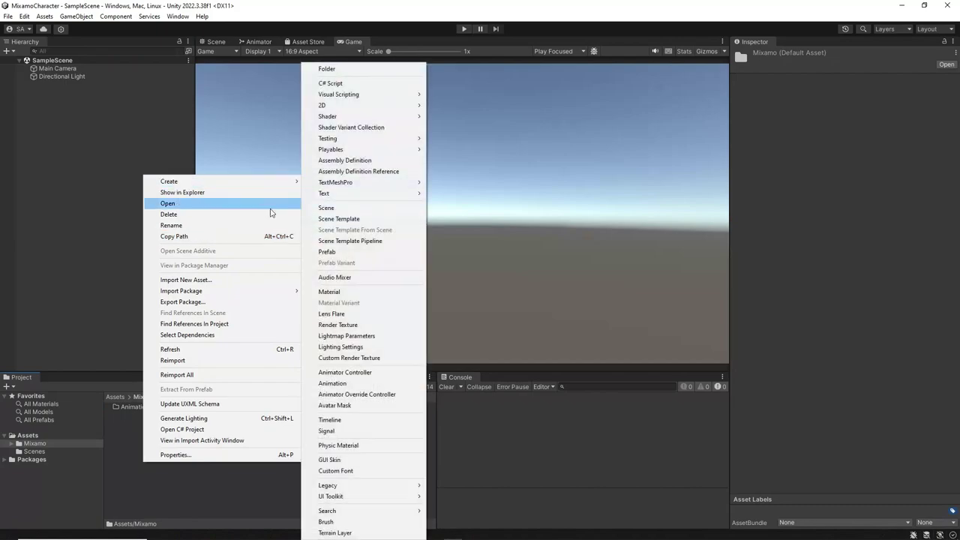
click(328, 70)
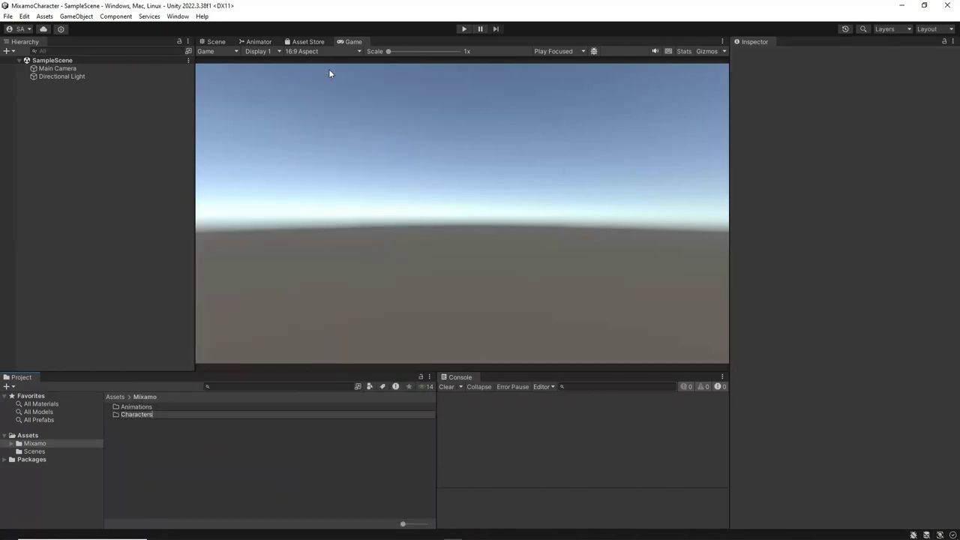
key(Return)
Back in Assets, create a folder named Resources
click(33, 437)
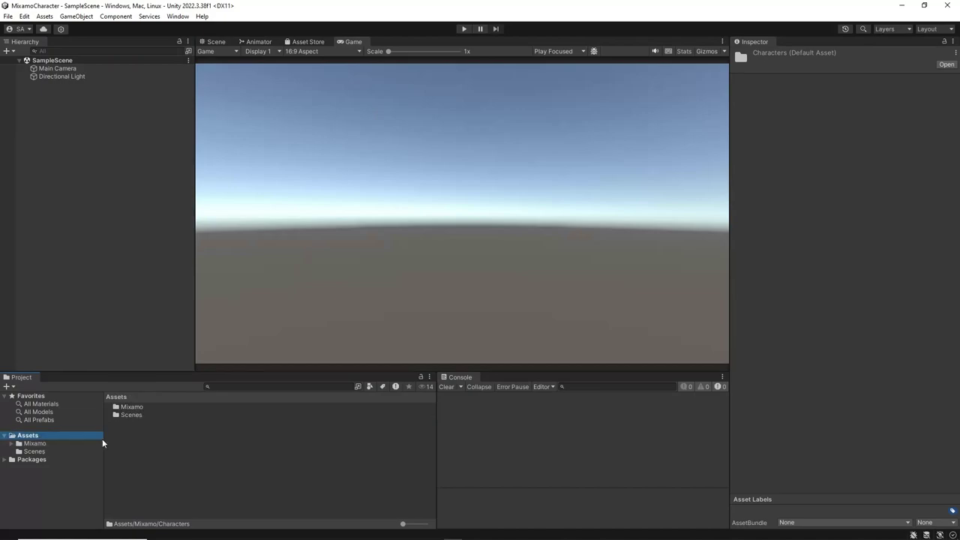
right_click(153, 444)
mouse_move(219, 170)
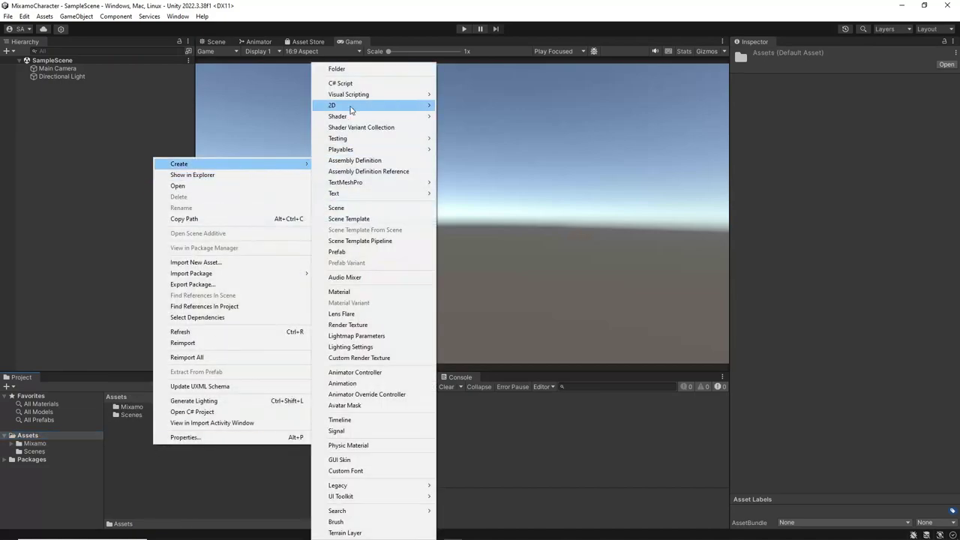
click(348, 68)
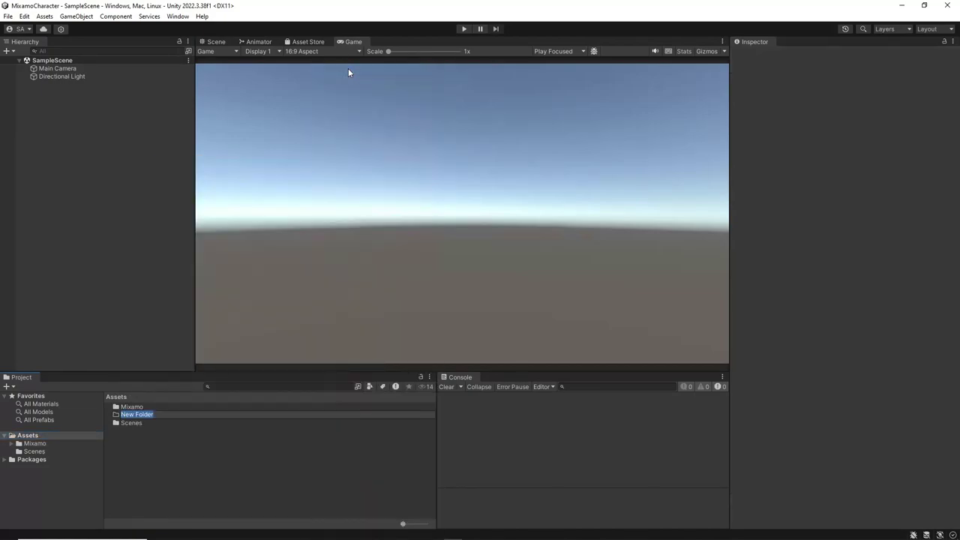
key(Return)
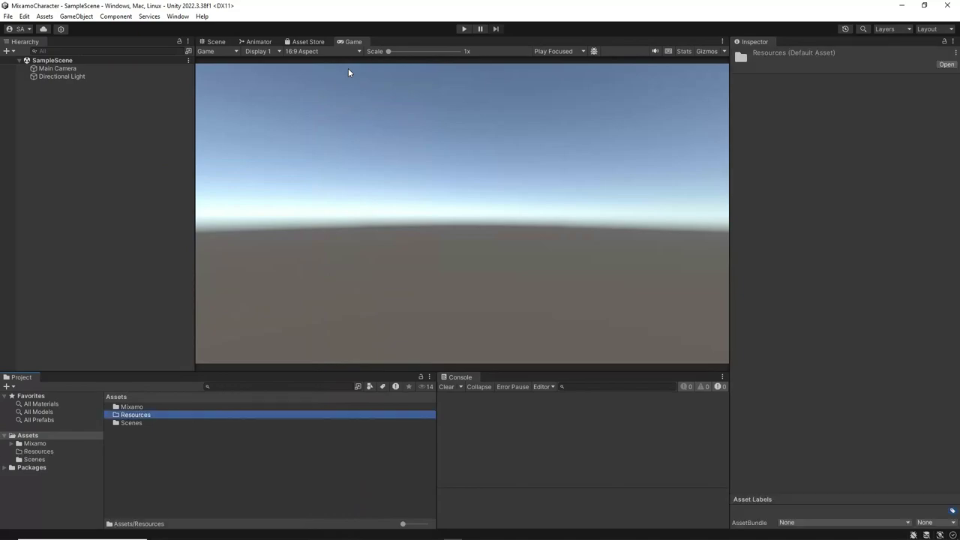
Inside Resources, add a Textures folder, then return to Assets
double_click(147, 414)
right_click(147, 421)
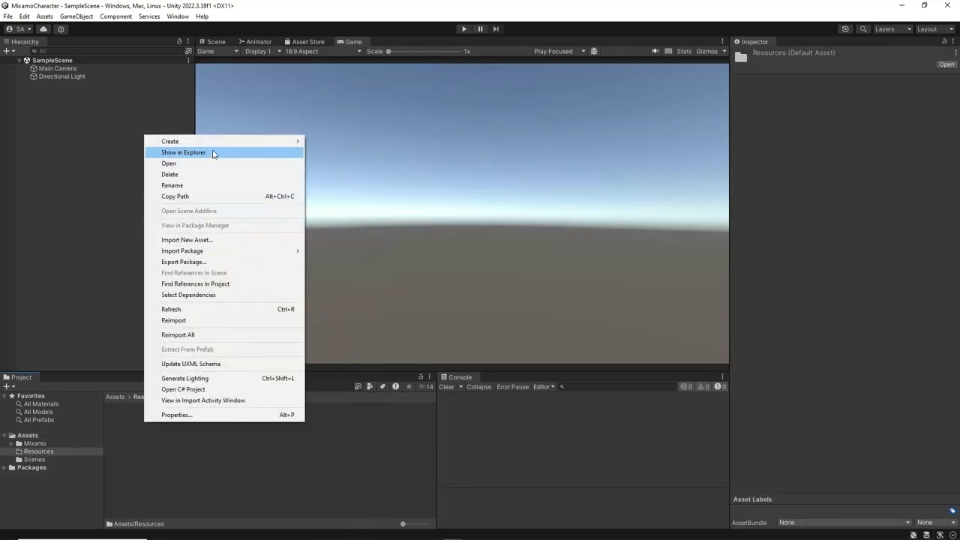
mouse_move(225, 141)
click(375, 69)
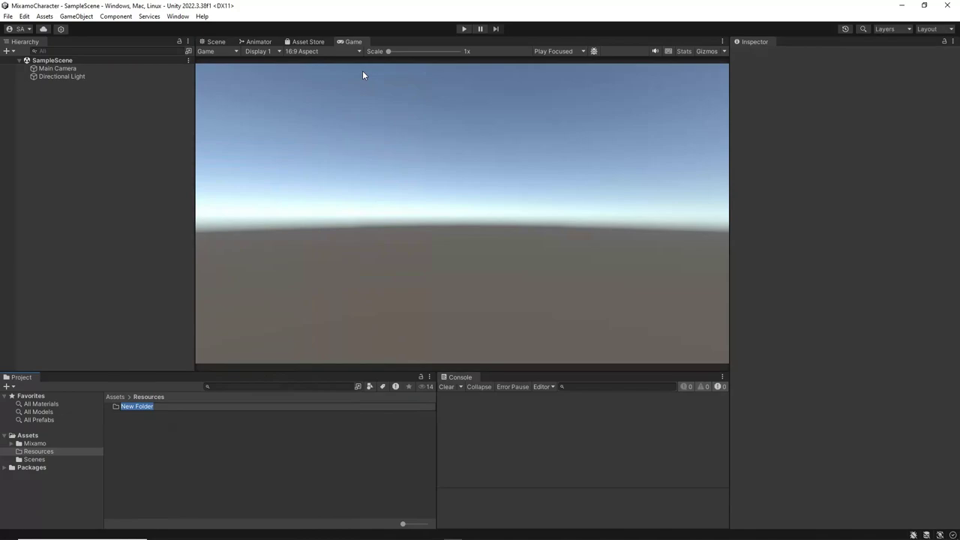
text(Textures)
key(Return)
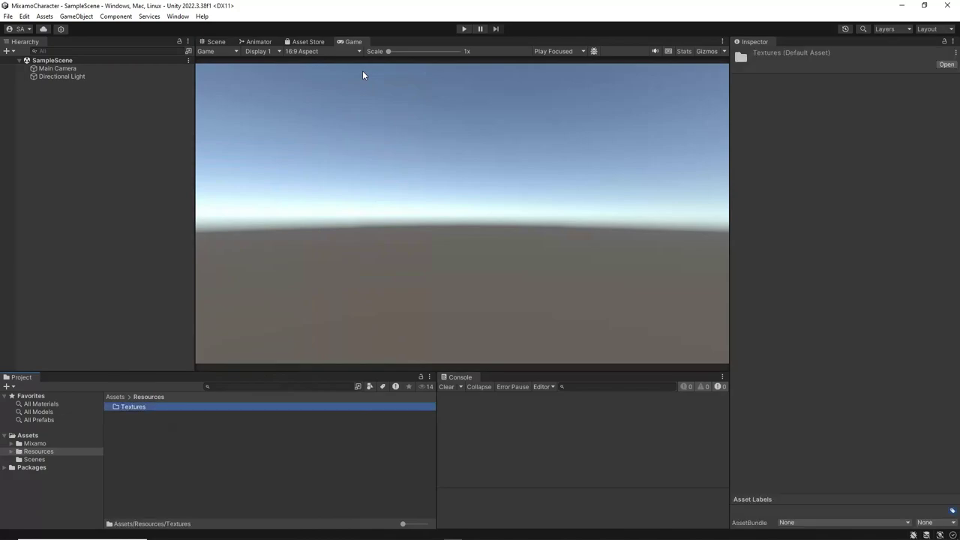
click(28, 436)
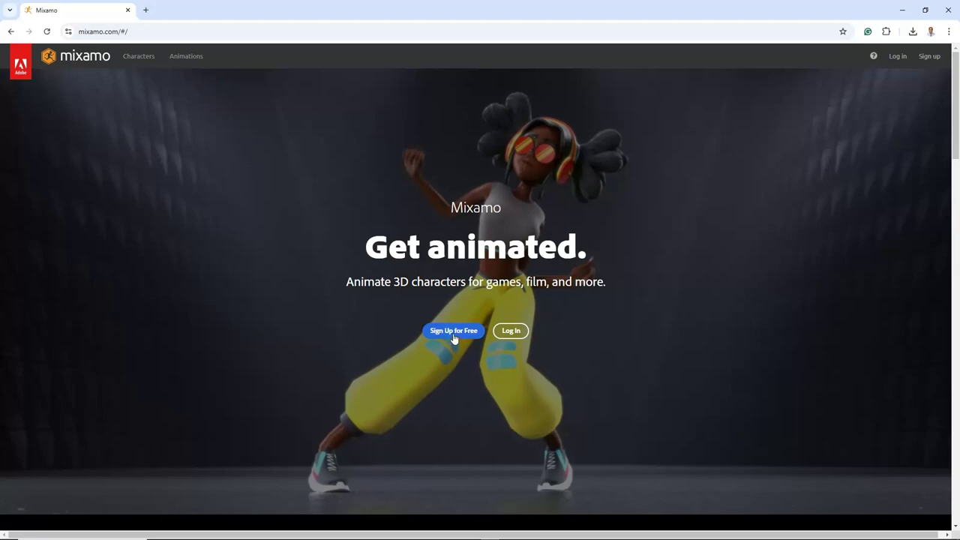
Log in to Mixamo with a Google account
click(517, 338)
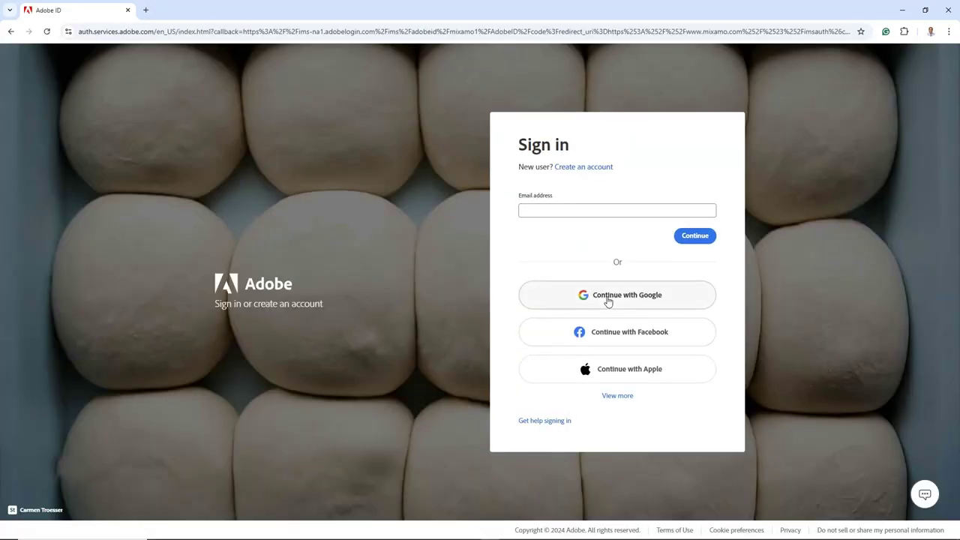
click(609, 300)
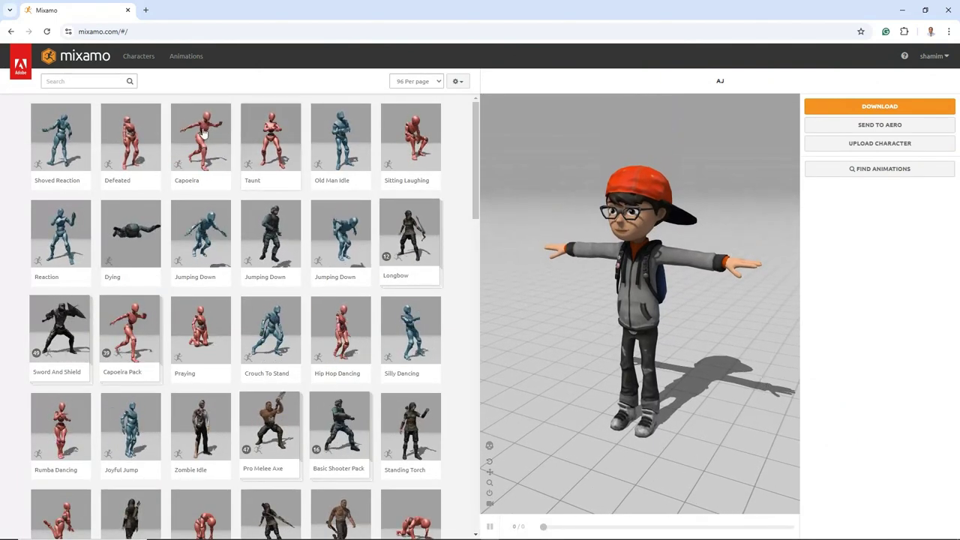
Switch the Mixamo character to Warrok W and view it from the front
click(151, 65)
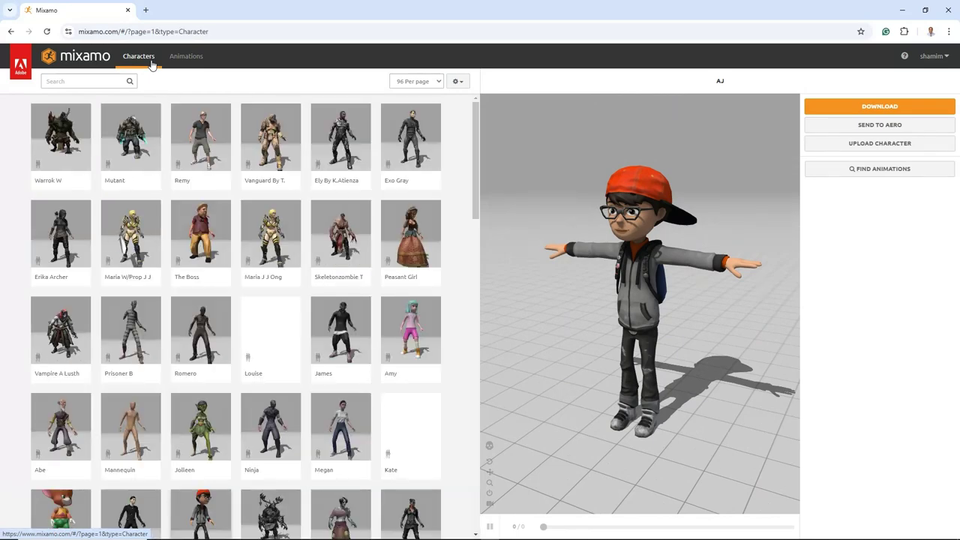
click(60, 139)
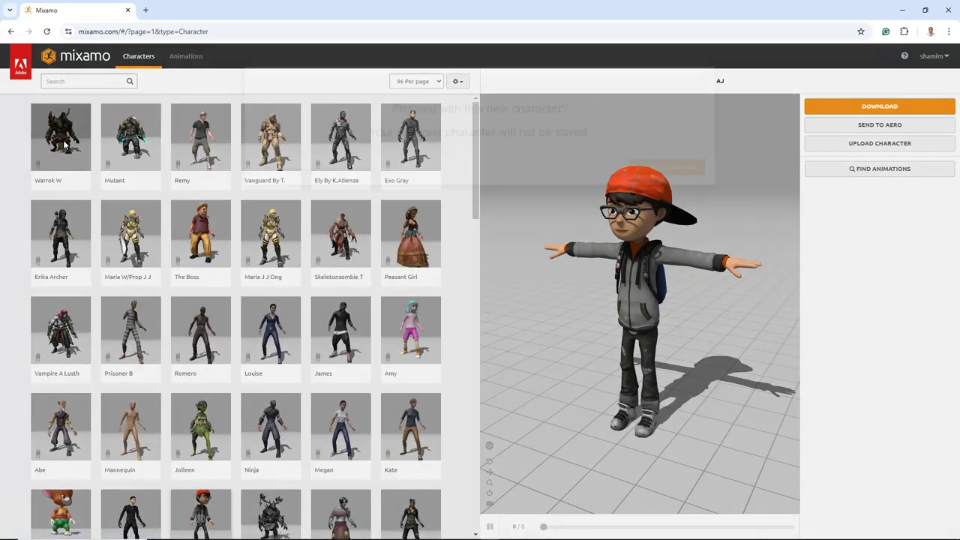
click(668, 195)
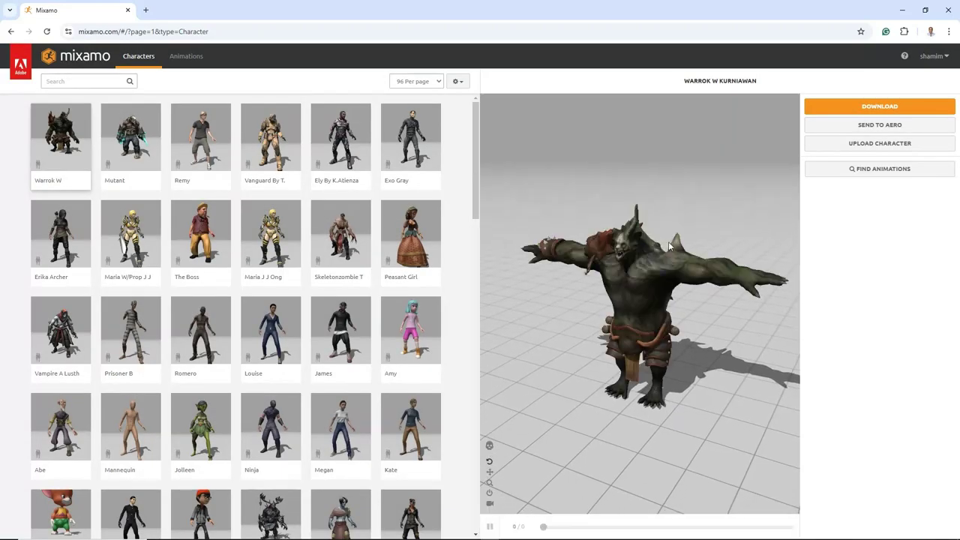
drag(660, 284, 586, 343)
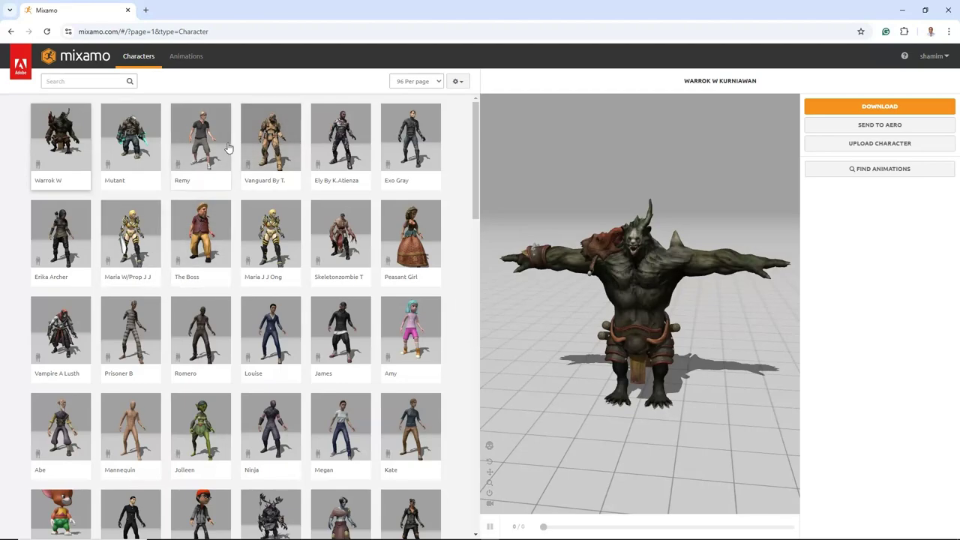
Preview Maria, then load the AJ character and orbit around it
click(131, 233)
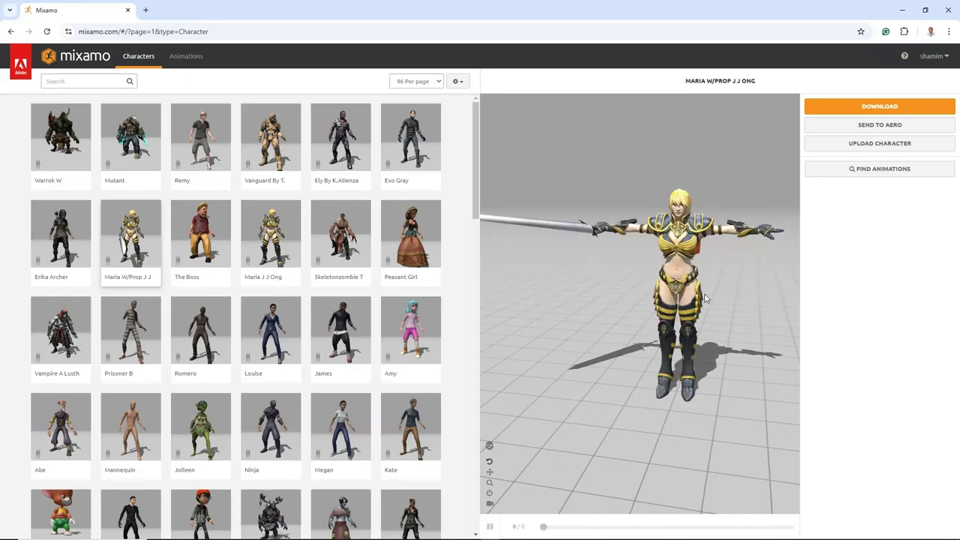
drag(705, 298, 694, 318)
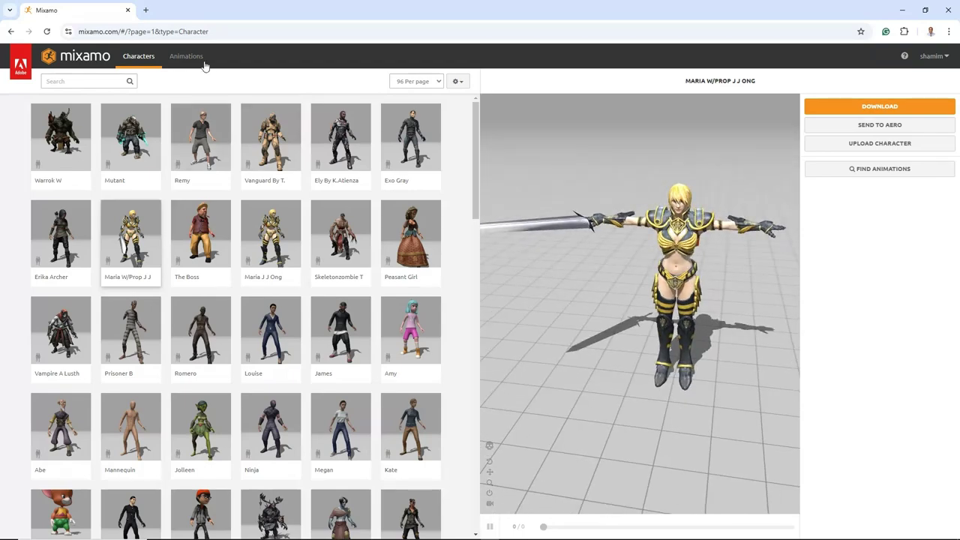
scroll(278, 300, down, 1)
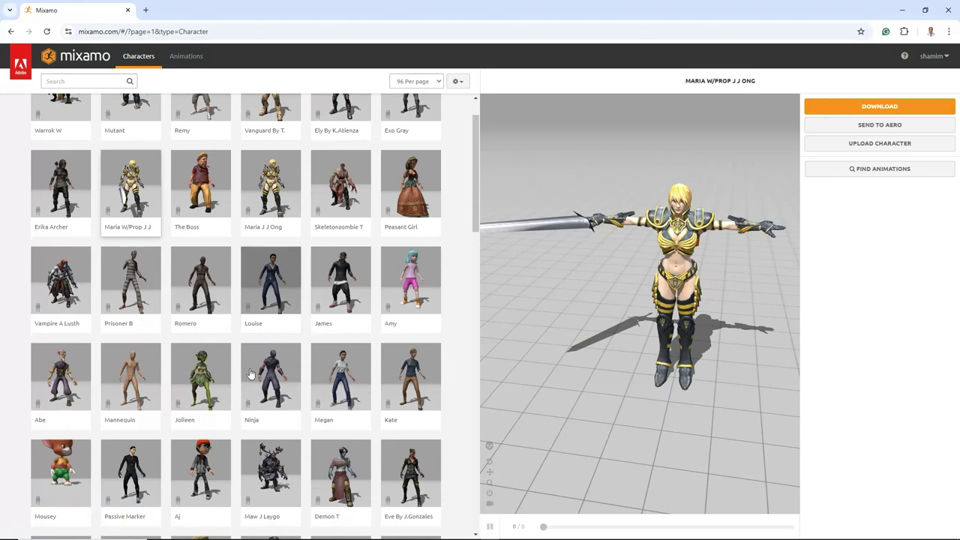
click(199, 466)
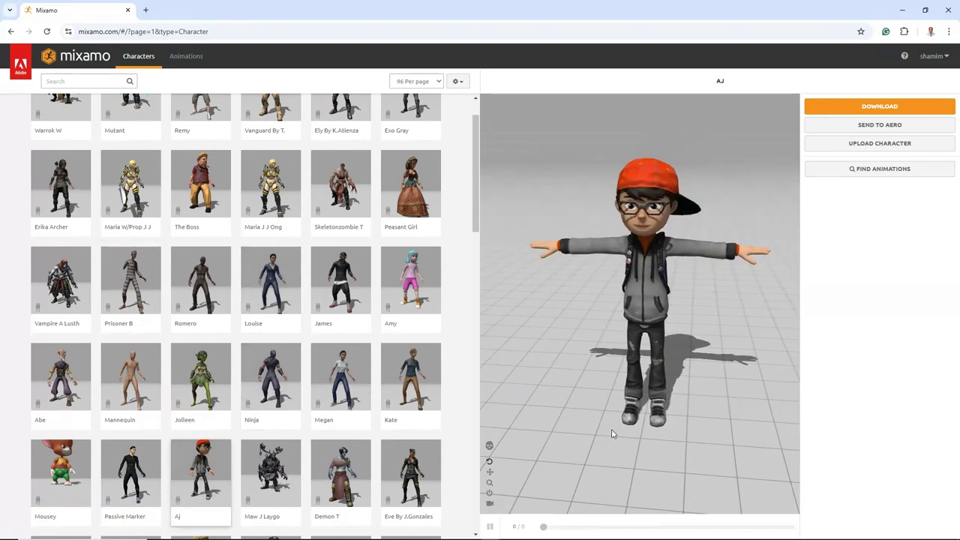
drag(692, 390, 585, 364)
Search animations for 'idle', preview Idle on AJ, then preview Neutral Idle
click(182, 62)
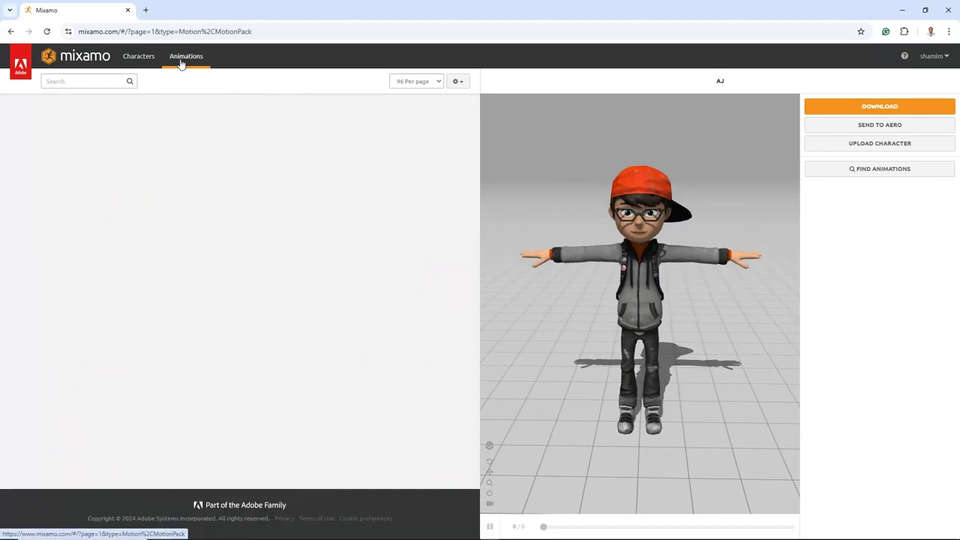
click(80, 82)
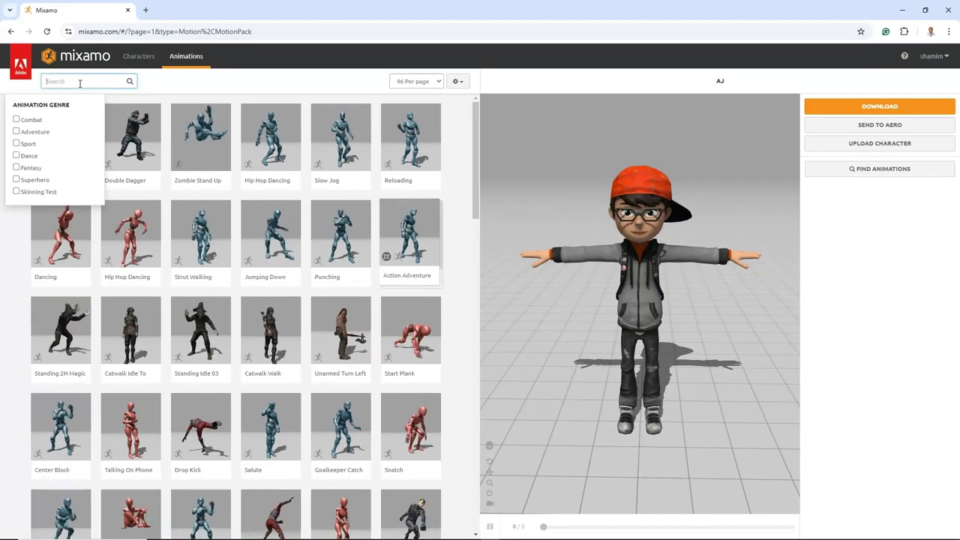
text(idle)
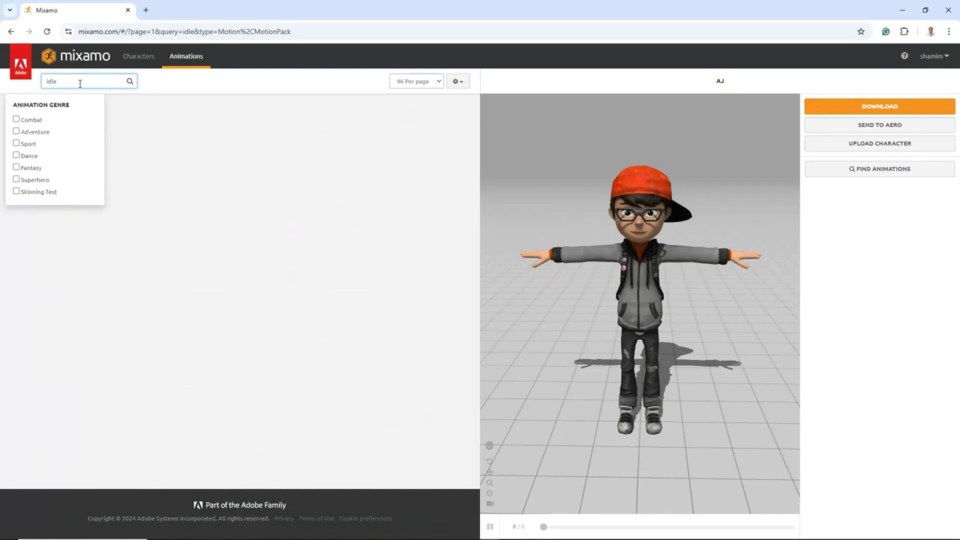
click(273, 115)
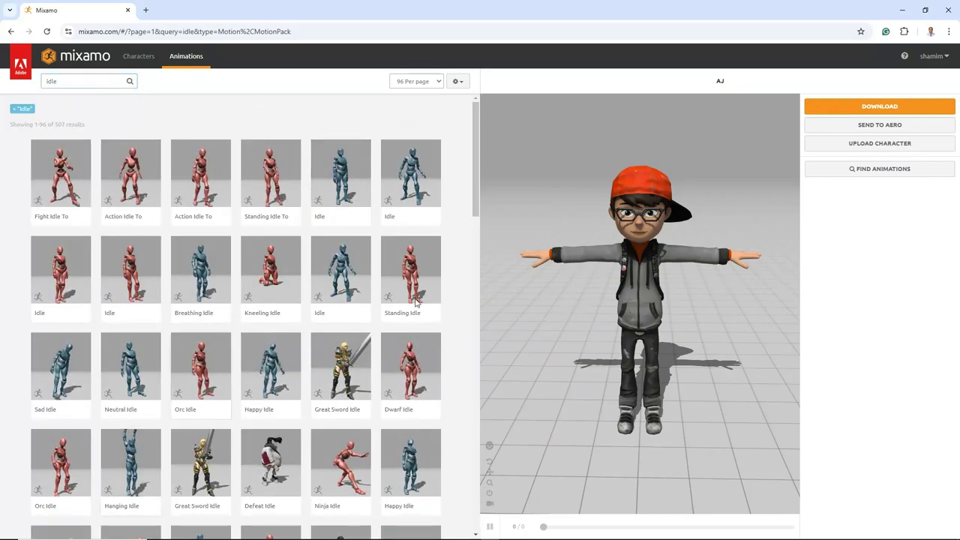
click(358, 276)
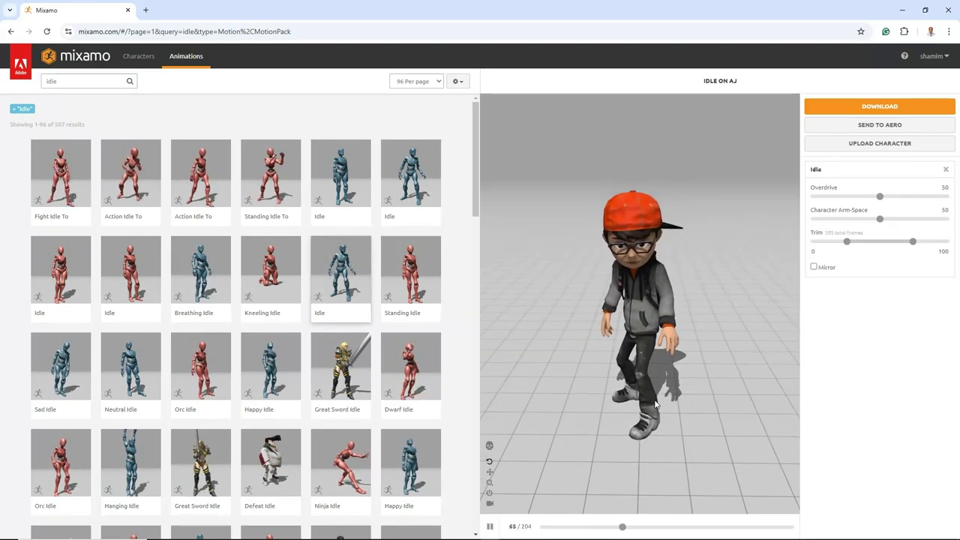
drag(656, 403, 605, 412)
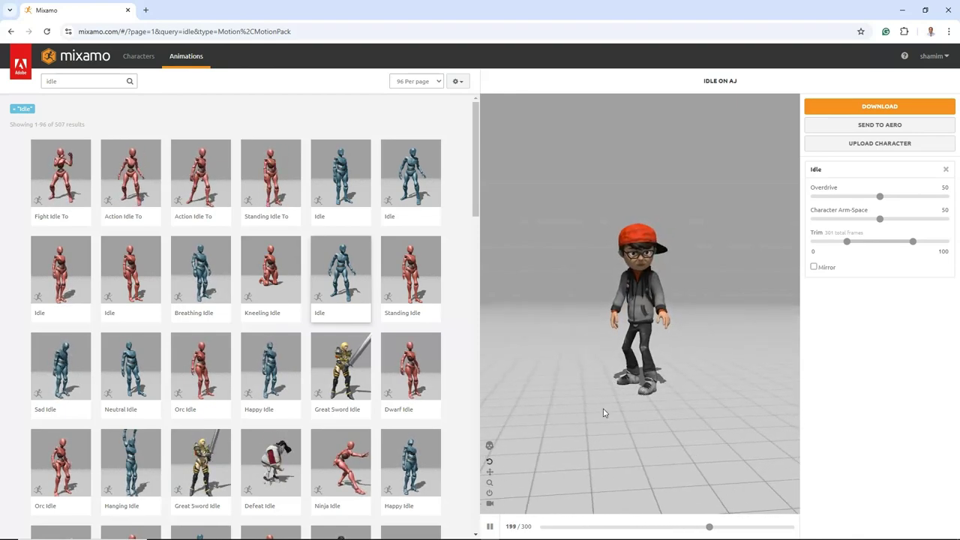
click(141, 366)
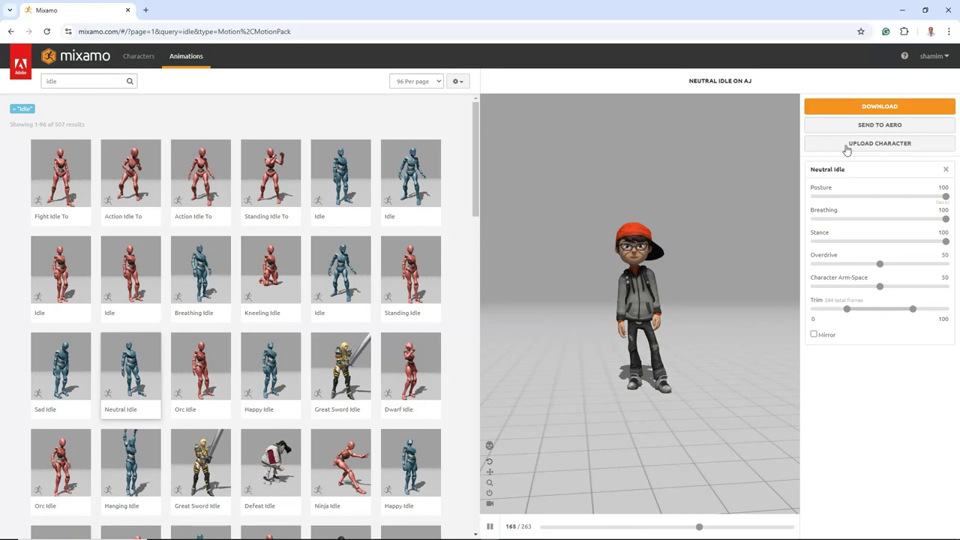
Download the Neutral Idle animation as FBX for Unity (.fbx) with skin
click(890, 107)
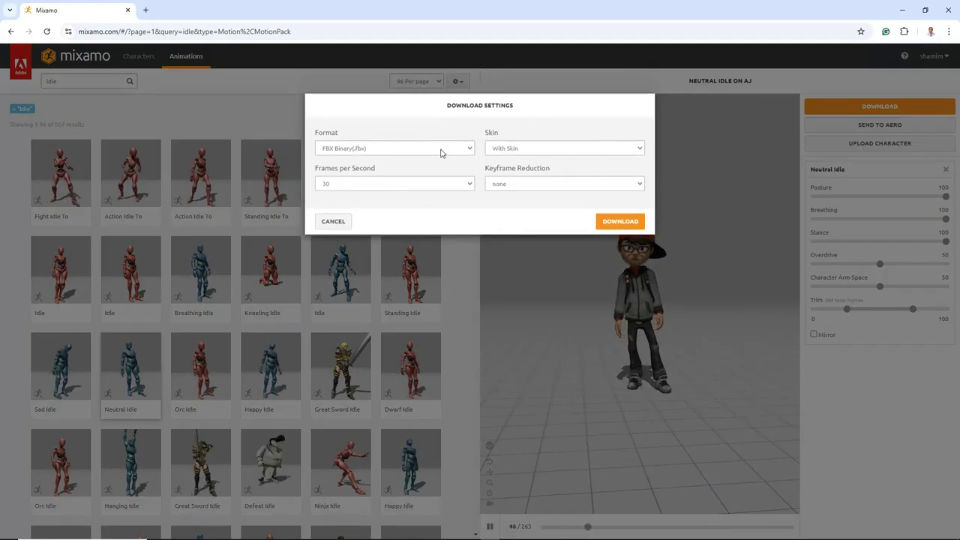
click(469, 149)
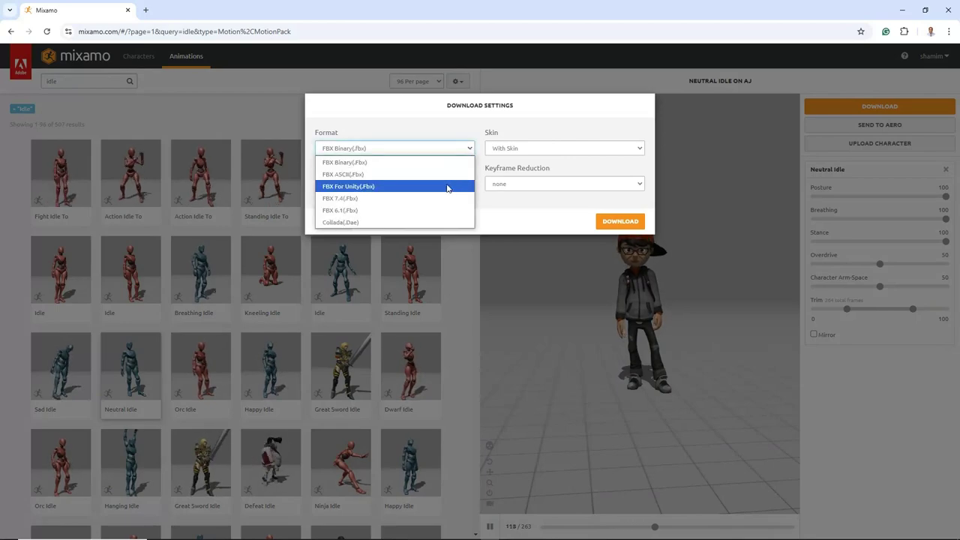
click(447, 187)
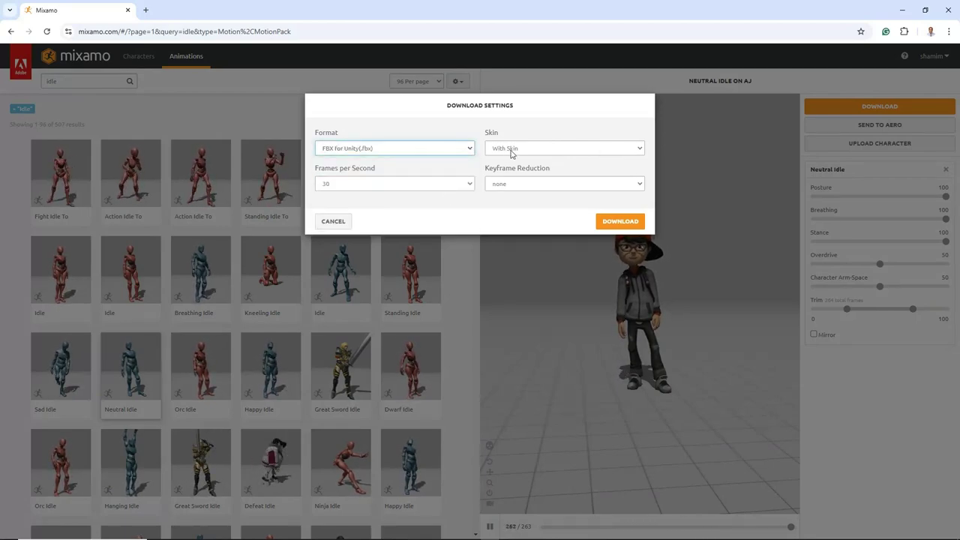
click(621, 222)
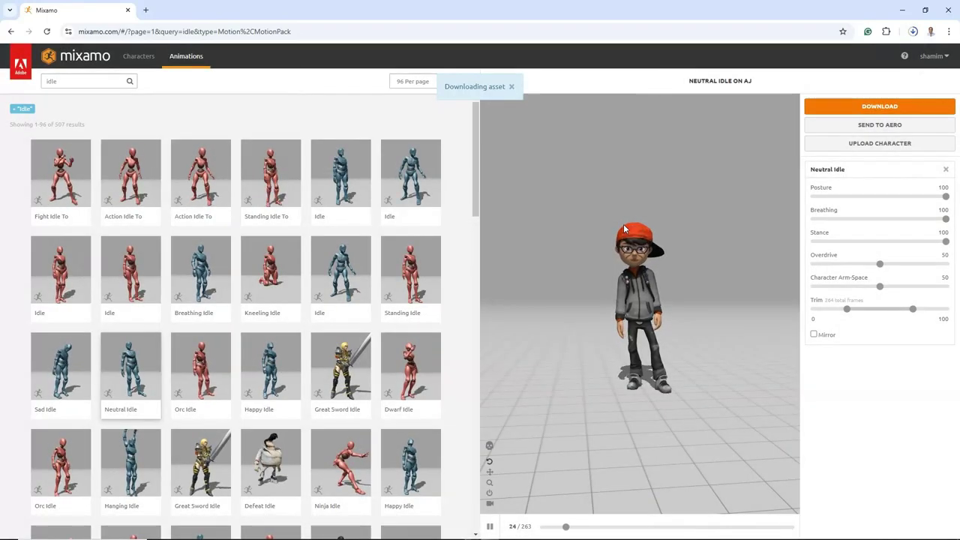
Reopen the download settings and switch Skin to Without Skin
click(864, 109)
click(564, 148)
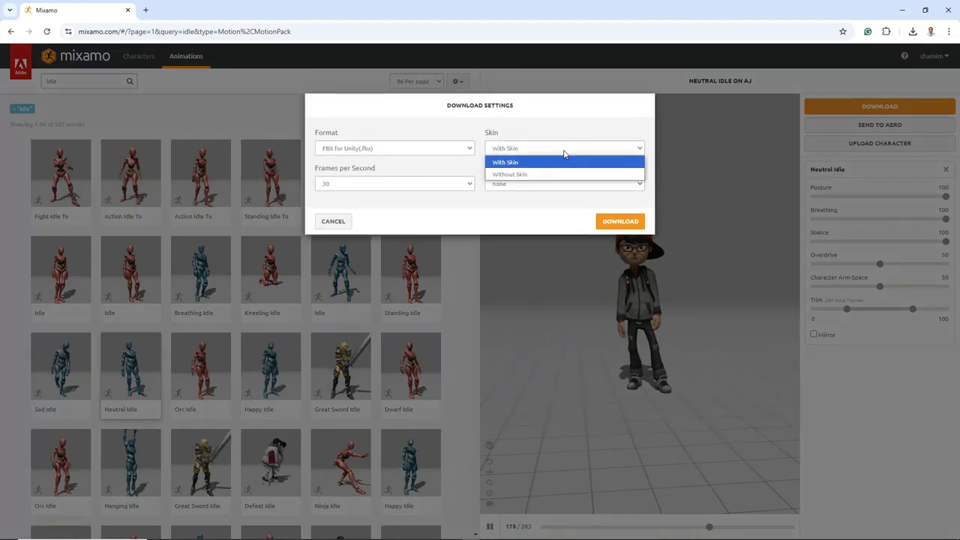
click(538, 175)
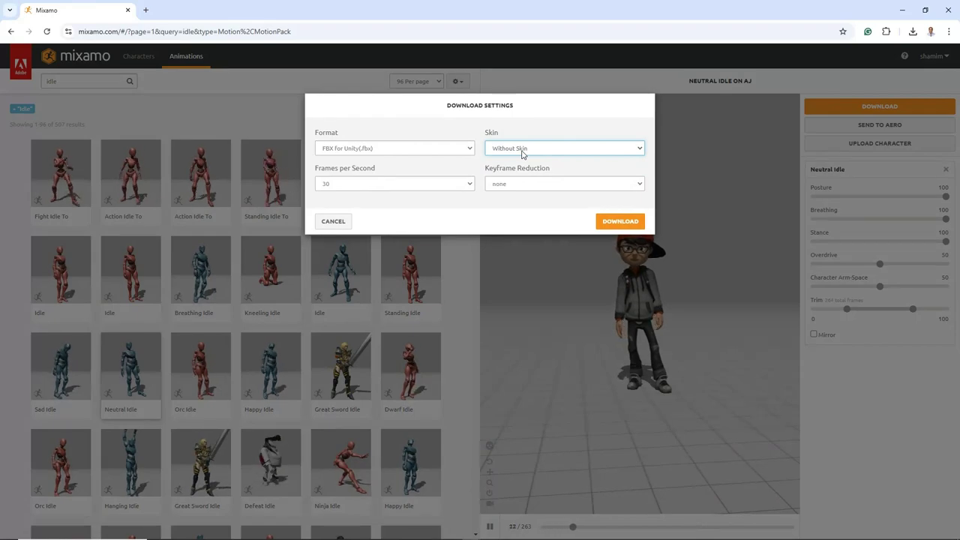
Cancel the second download and import Aj@Neutral Idle.fbx into Mixamo/Characters
click(332, 222)
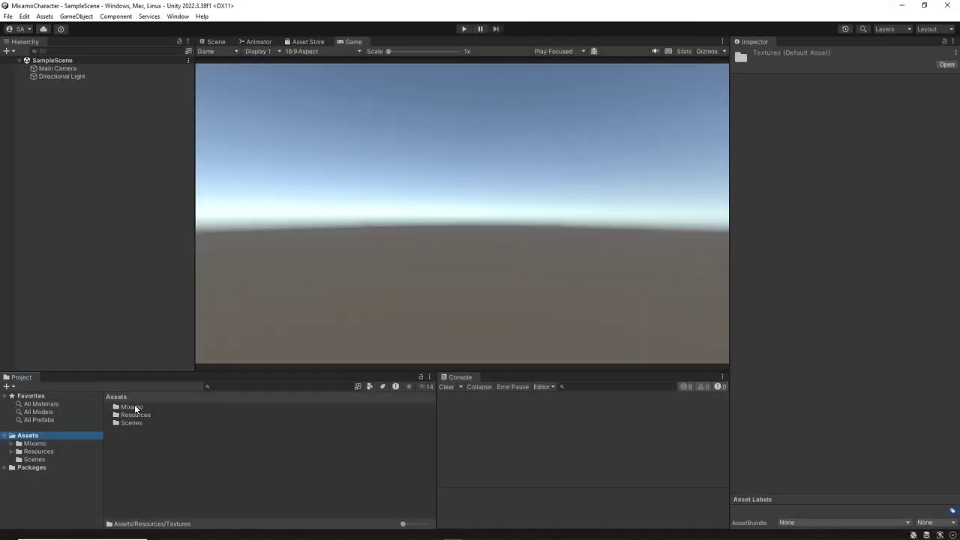
double_click(135, 408)
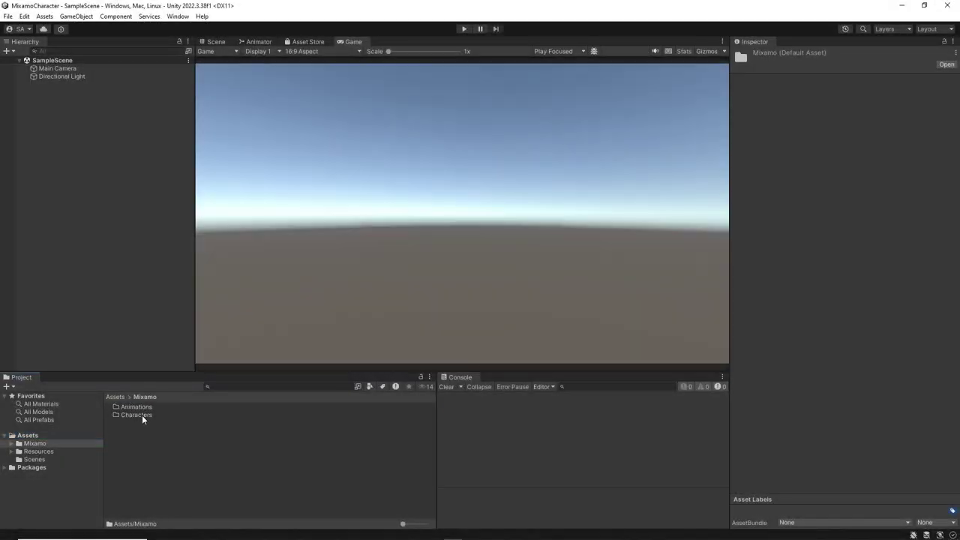
double_click(137, 415)
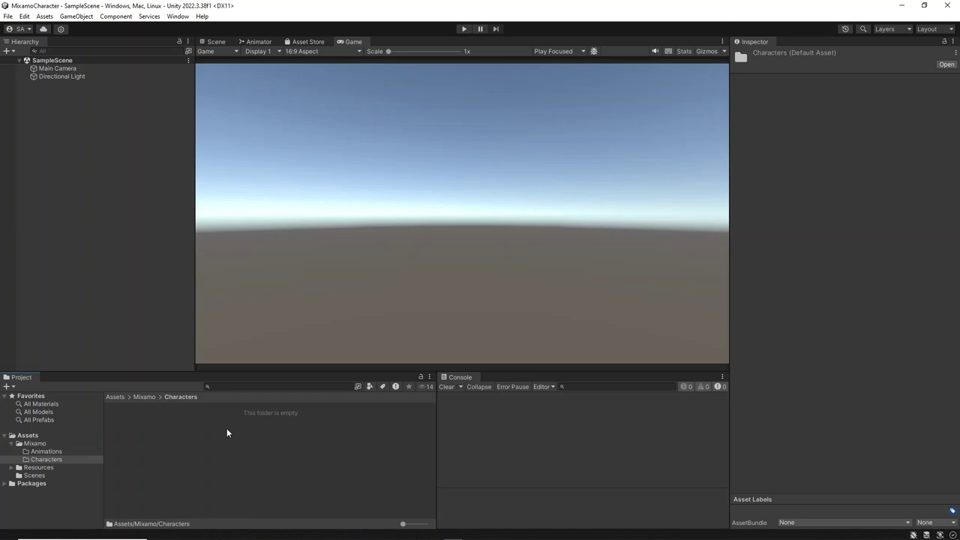
key(alt+Tab)
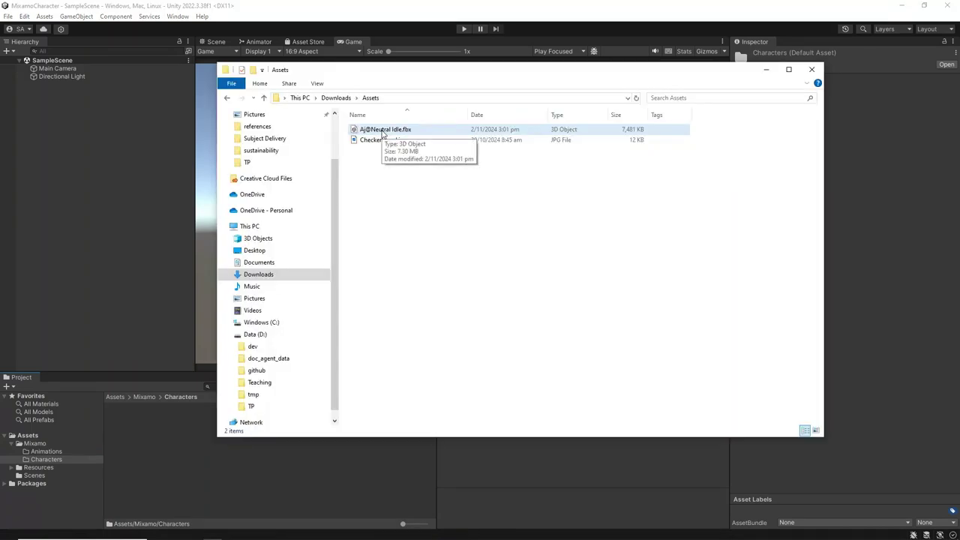
drag(383, 132, 190, 410)
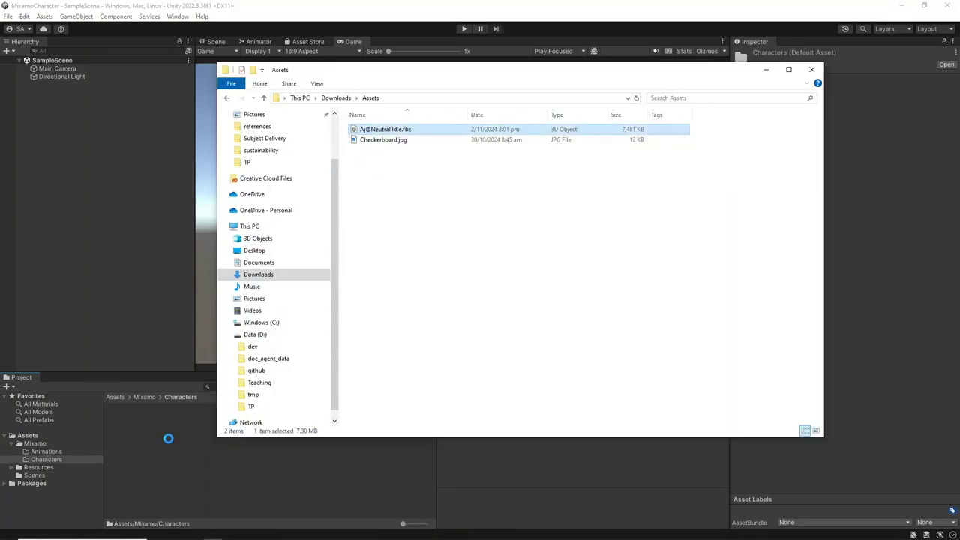
Import Checkerboard.jpg into the Resources/Textures folder
click(493, 11)
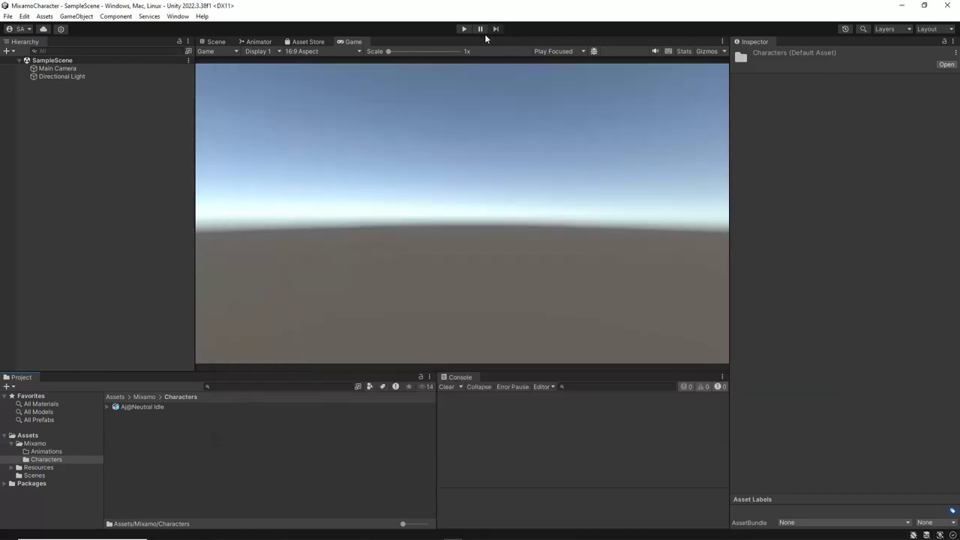
click(37, 477)
key(alt+Tab)
drag(384, 140, 177, 463)
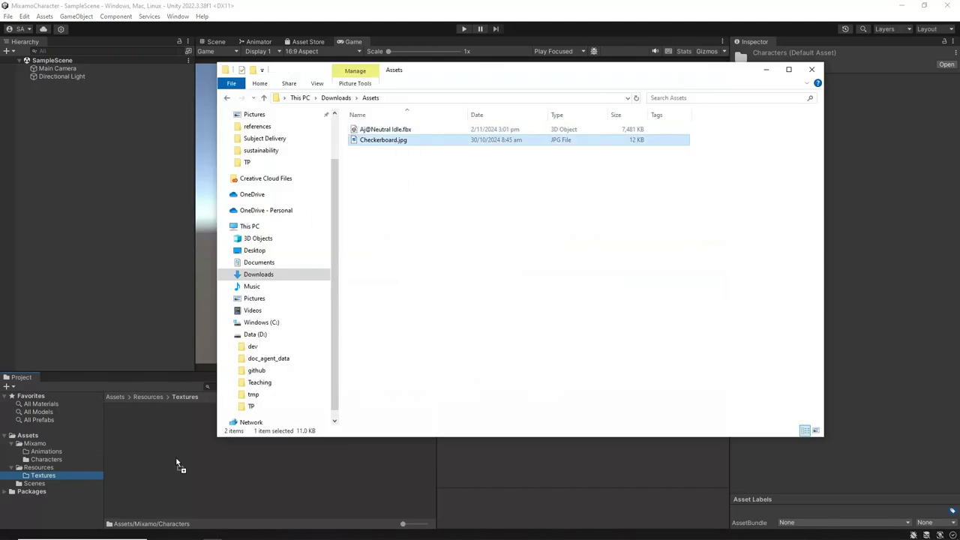
click(259, 15)
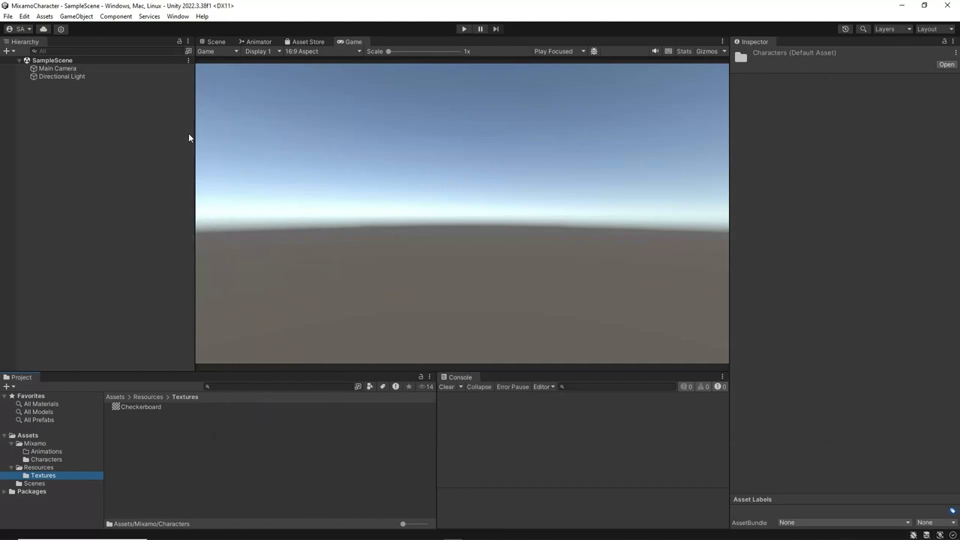
right_click(58, 63)
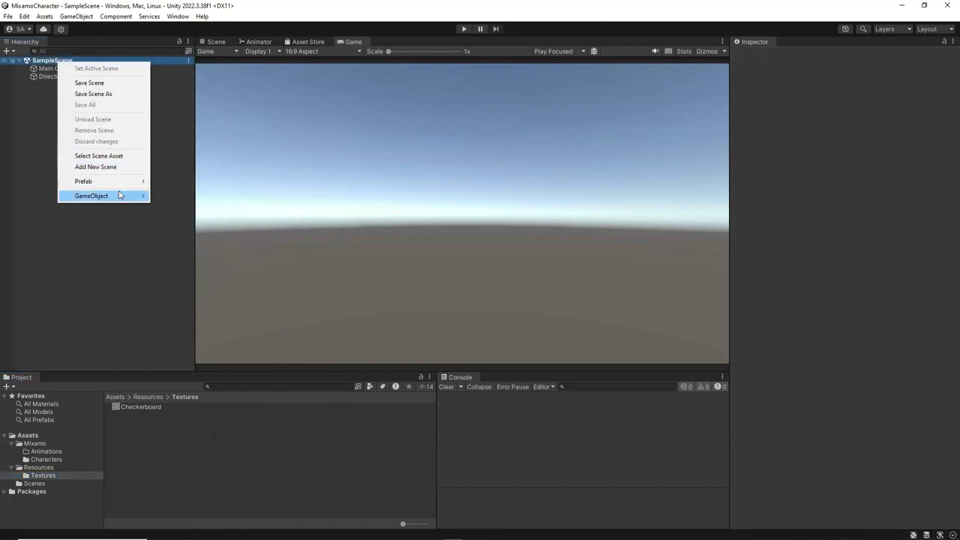
Add a 3D Plane to the scene and enlarge its scale to 5
mouse_move(120, 197)
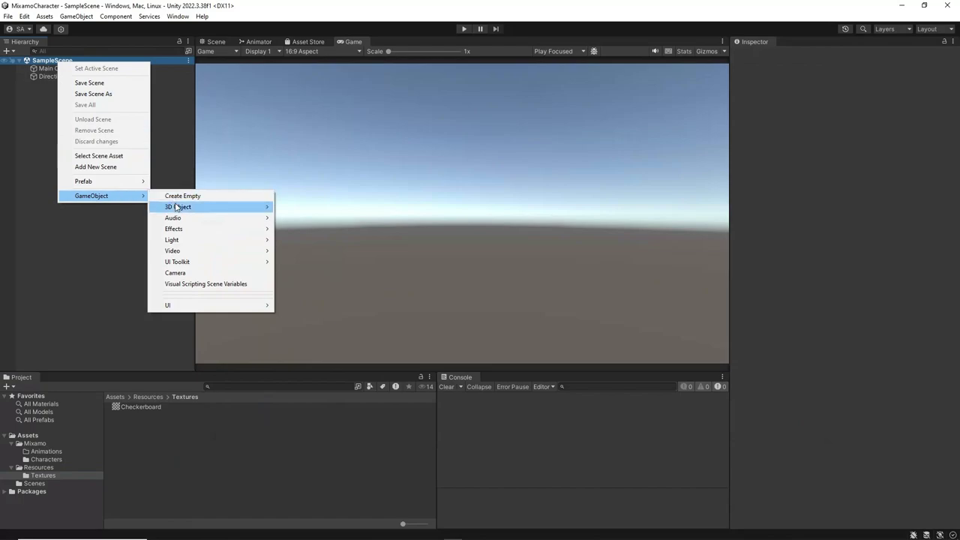
mouse_move(177, 207)
click(310, 251)
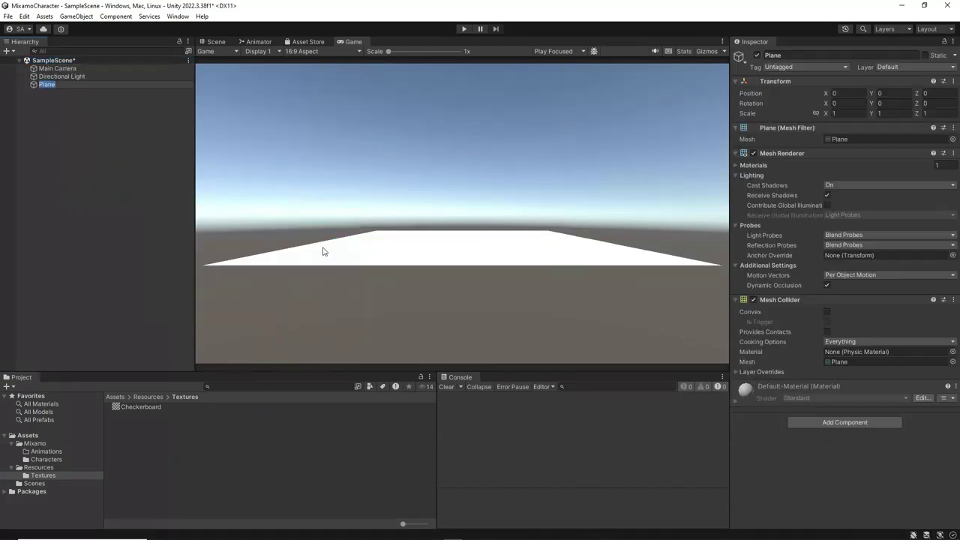
click(849, 113)
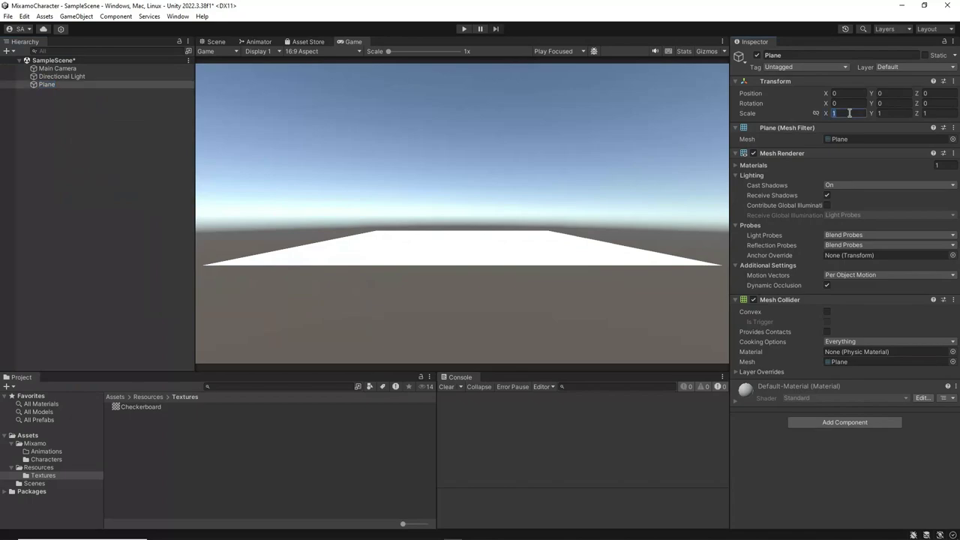
text(55)
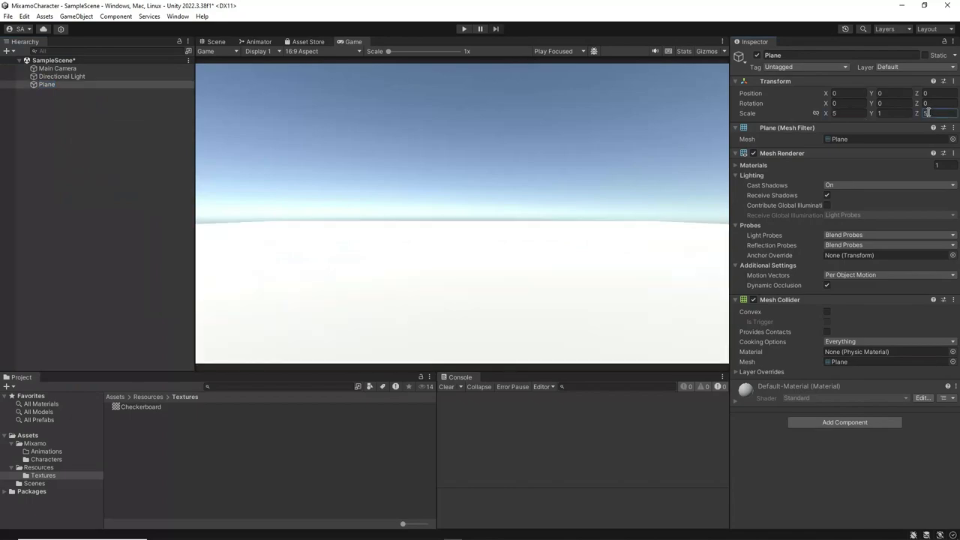
Apply the Checkerboard texture to the plane and set its X tiling to 5
click(216, 41)
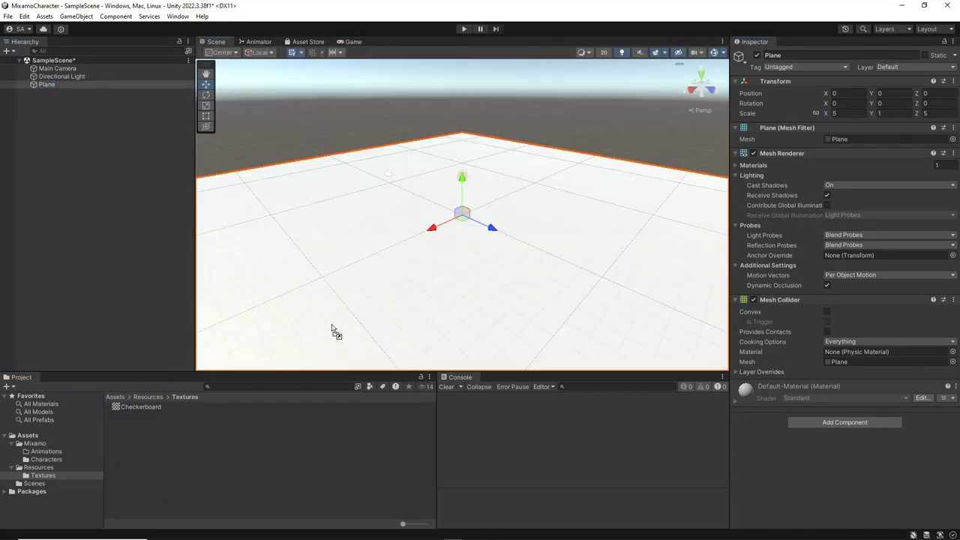
drag(335, 332, 332, 328)
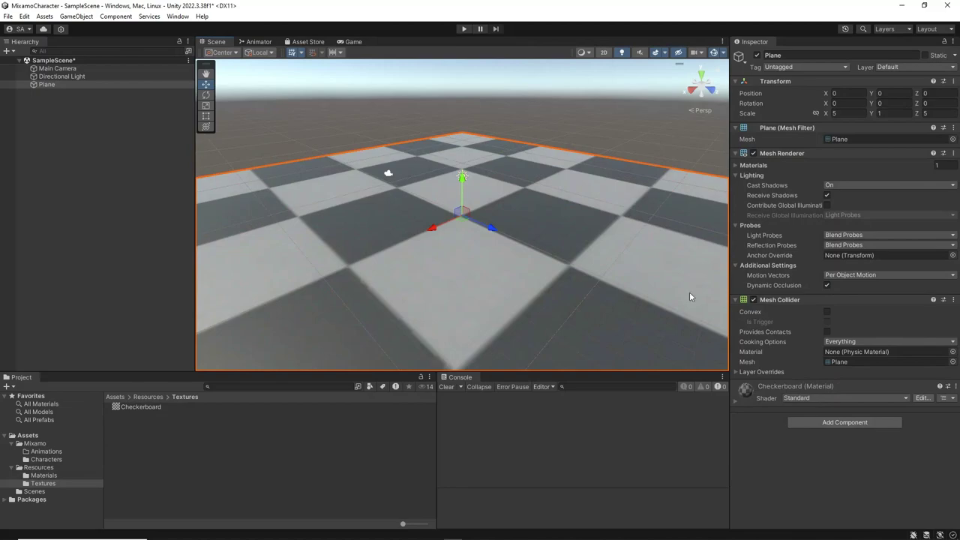
click(738, 166)
double_click(884, 178)
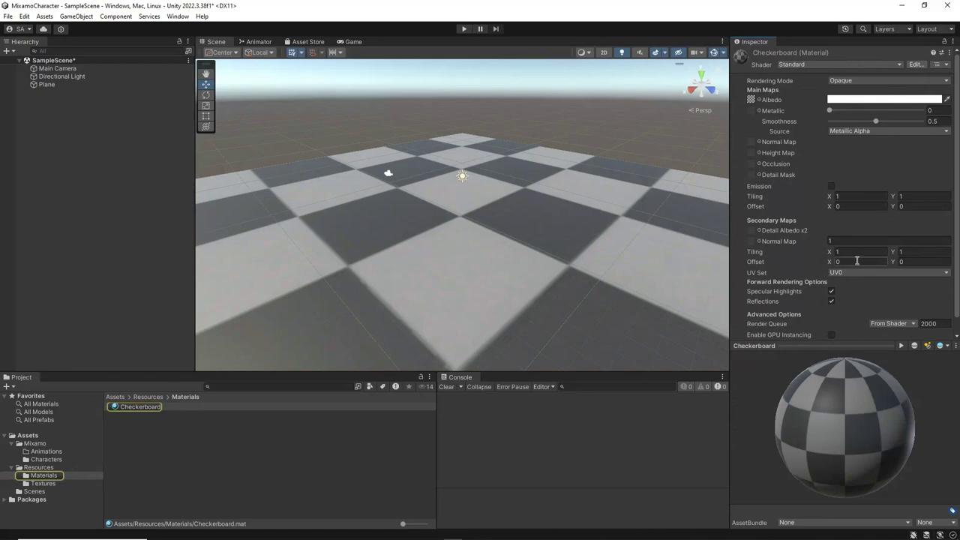
click(857, 197)
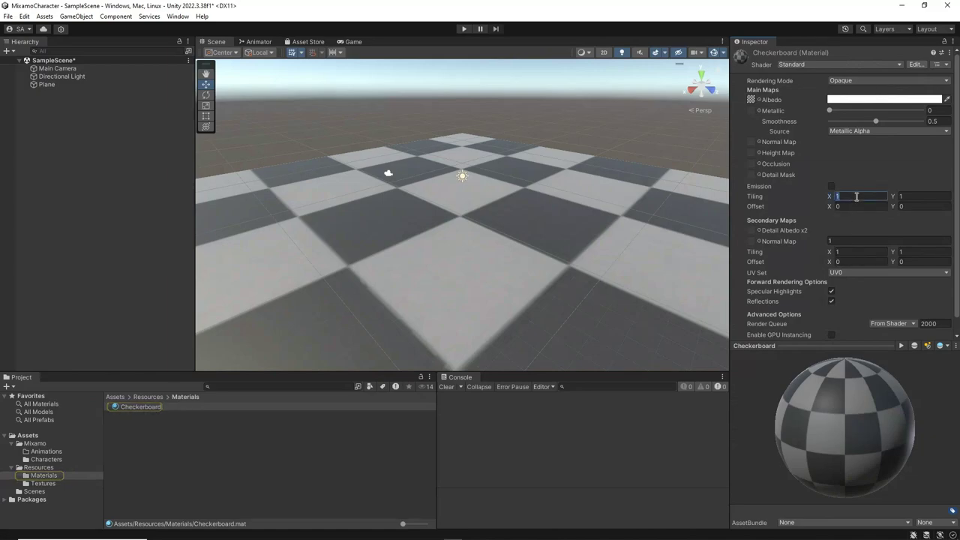
text(5)
key(Tab)
Set the Y tiling to 5, then create an empty object named Player
text(5)
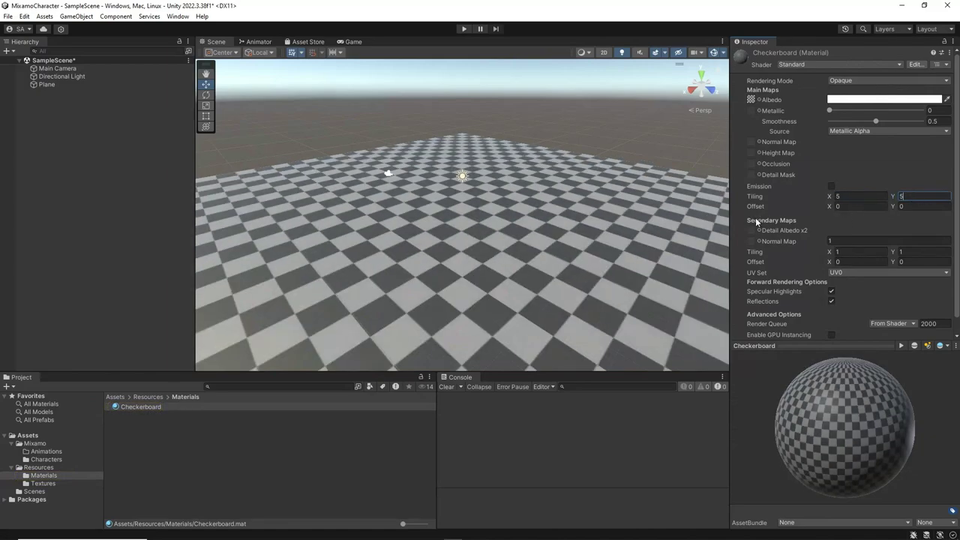
click(670, 220)
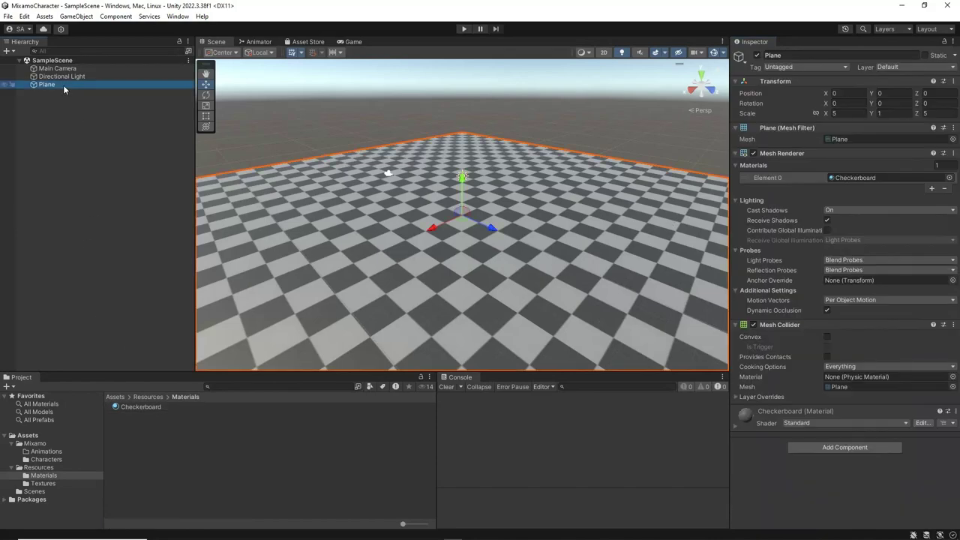
right_click(38, 115)
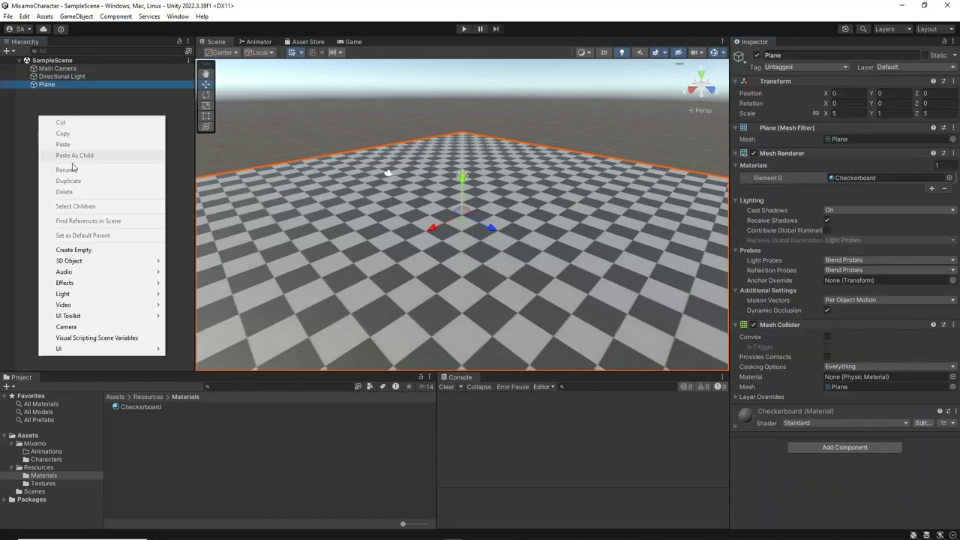
click(77, 252)
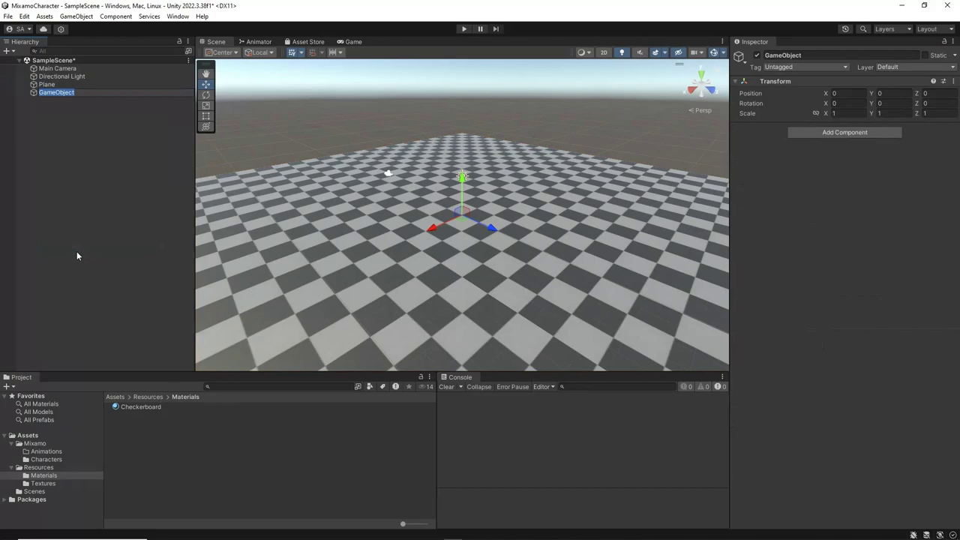
text(Player)
key(Return)
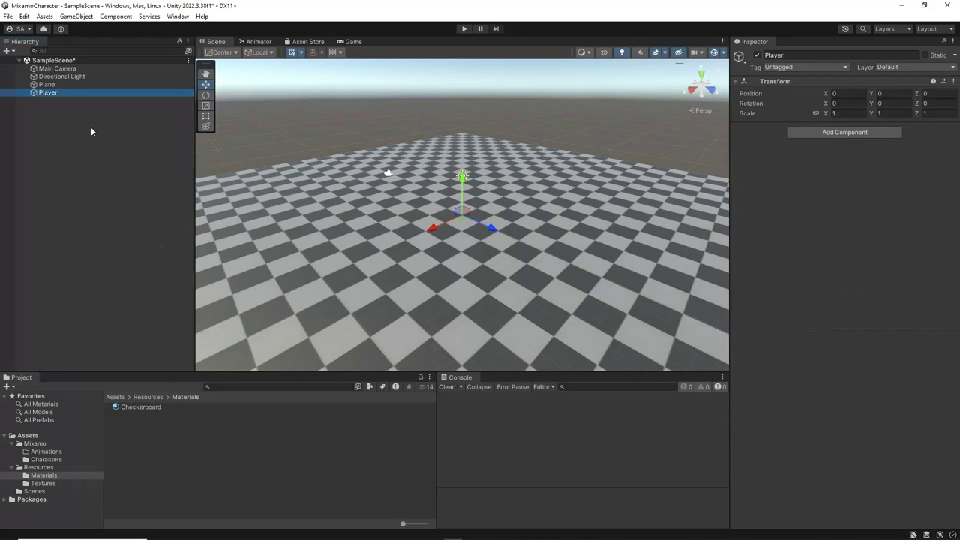
Nest Aj@Neutral Idle under Player and frame the character in the scene view
click(48, 461)
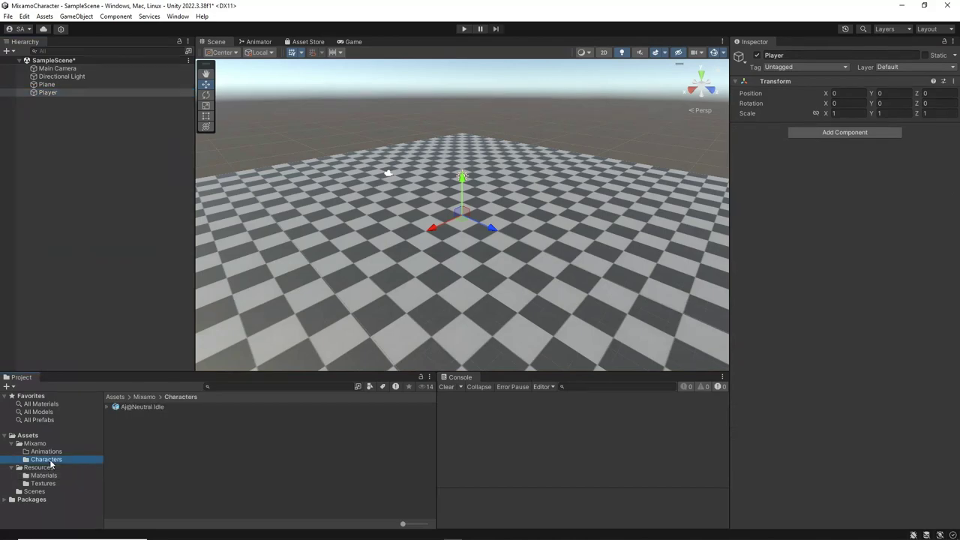
drag(140, 409, 79, 94)
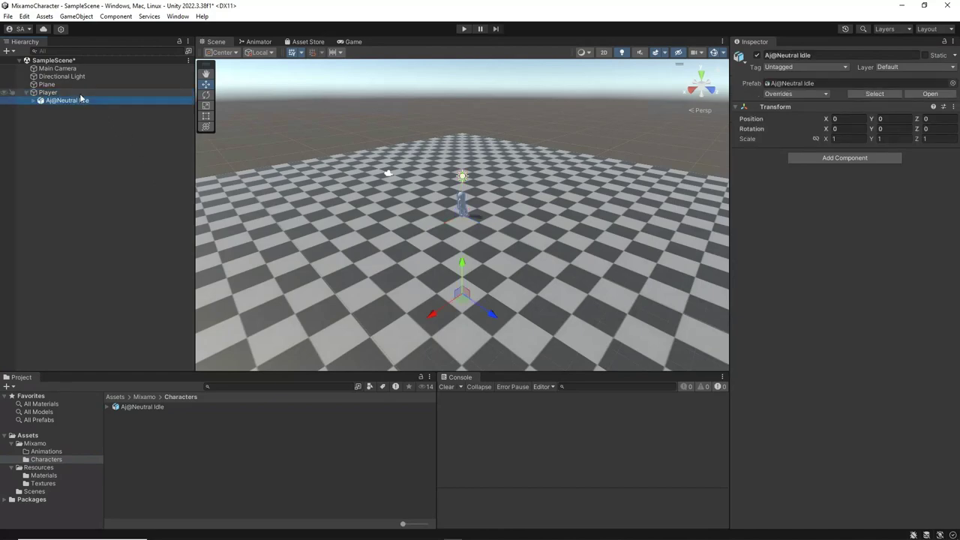
key(f)
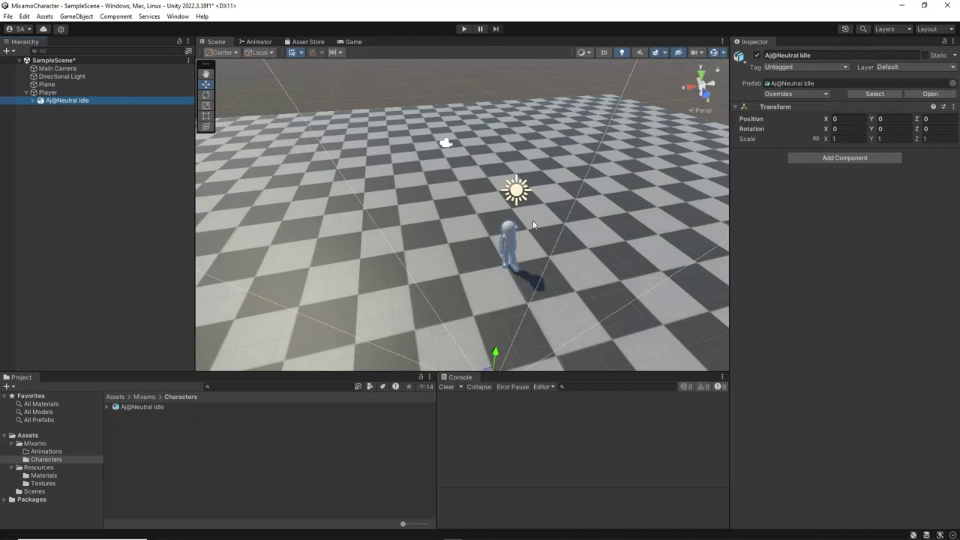
middle_drag(542, 221, 491, 207)
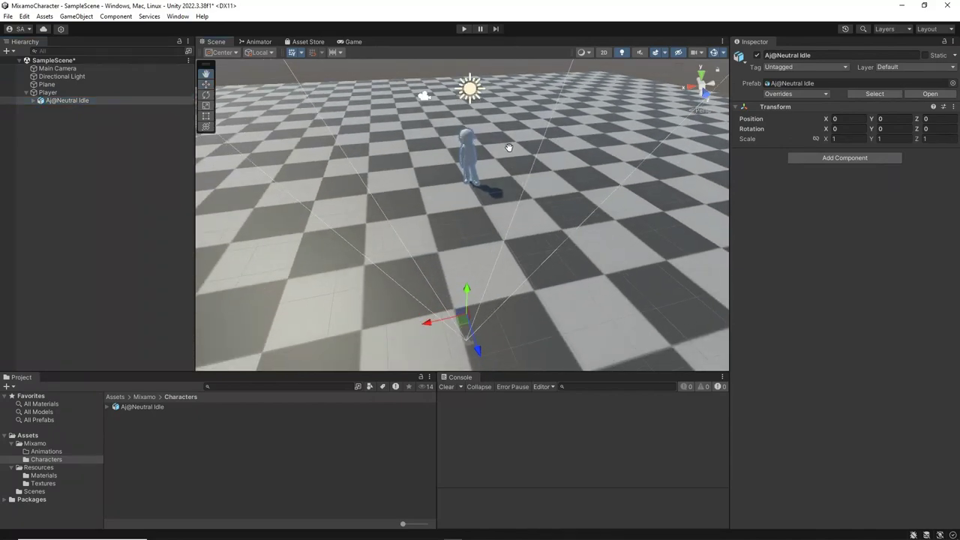
scroll(488, 207, up, 8)
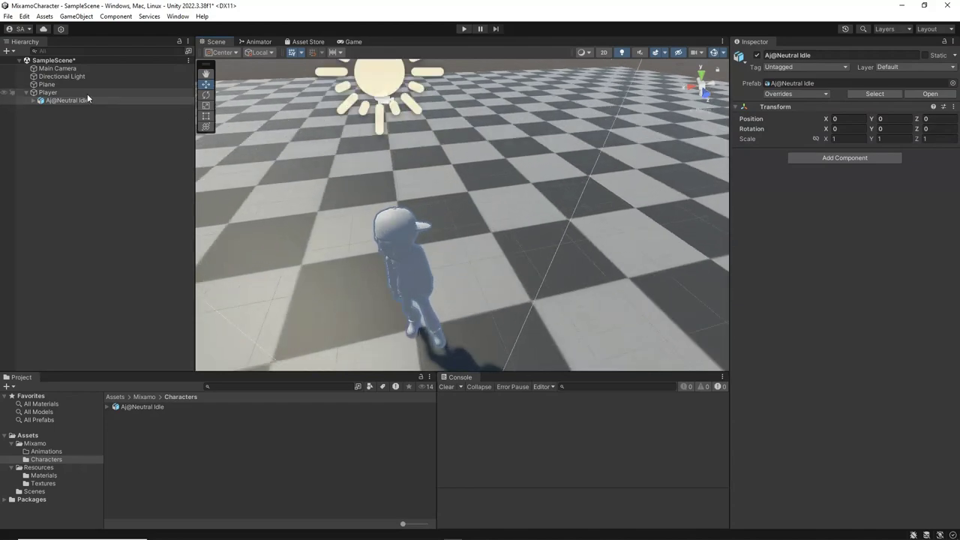
Expand Aj@Neutral Idle, inspect its bottom child, then select the Aj@Neutral Idle model asset
click(33, 101)
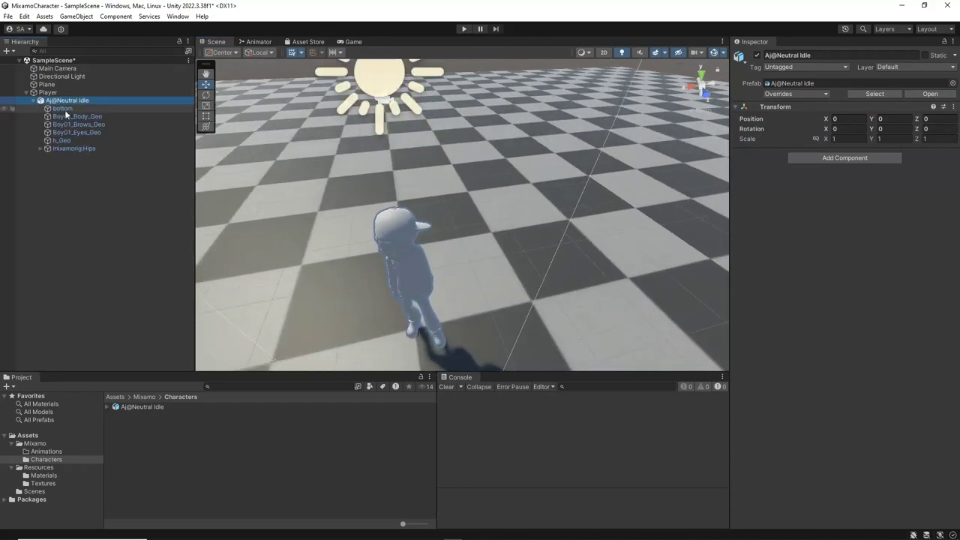
click(64, 109)
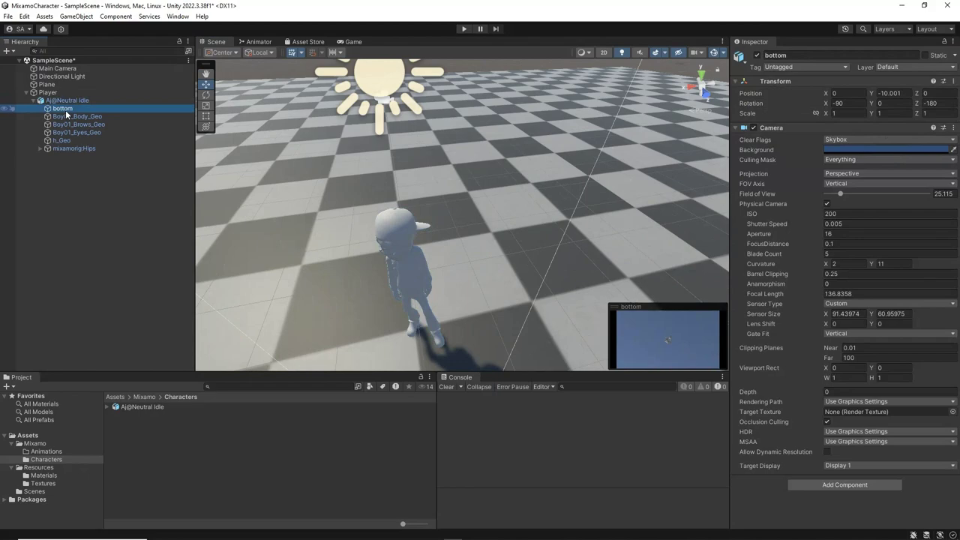
click(755, 130)
middle_drag(426, 230, 433, 201)
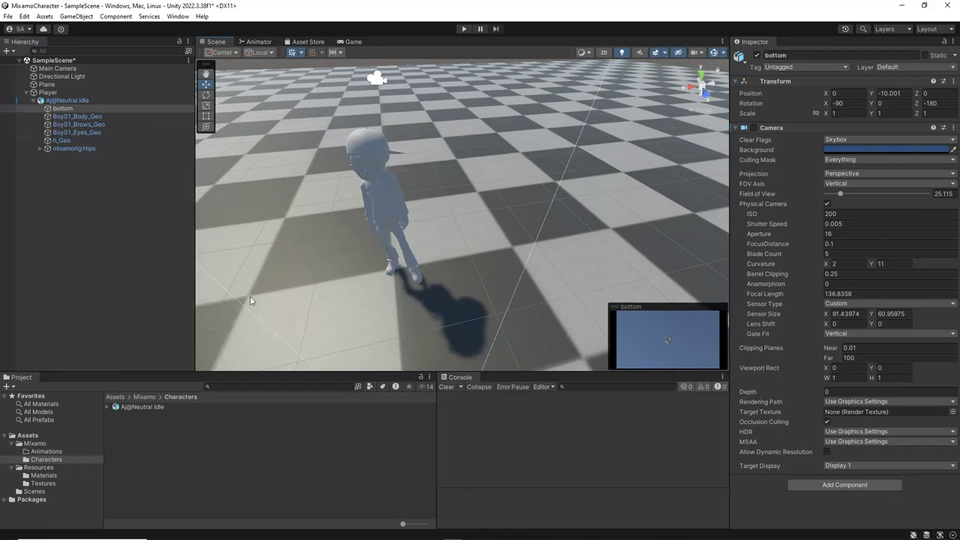
click(148, 406)
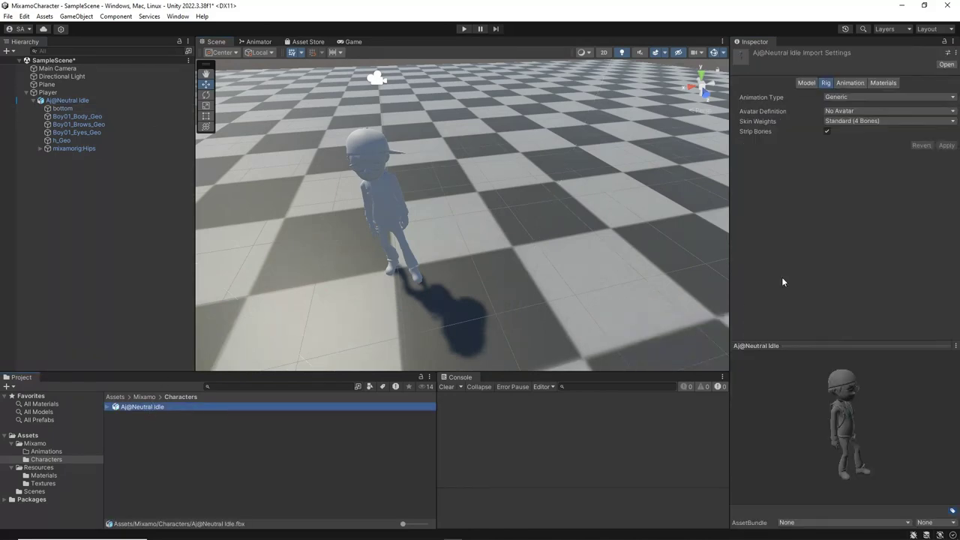
In the Materials import settings, start Extract Textures and create a 'textures' folder
click(806, 84)
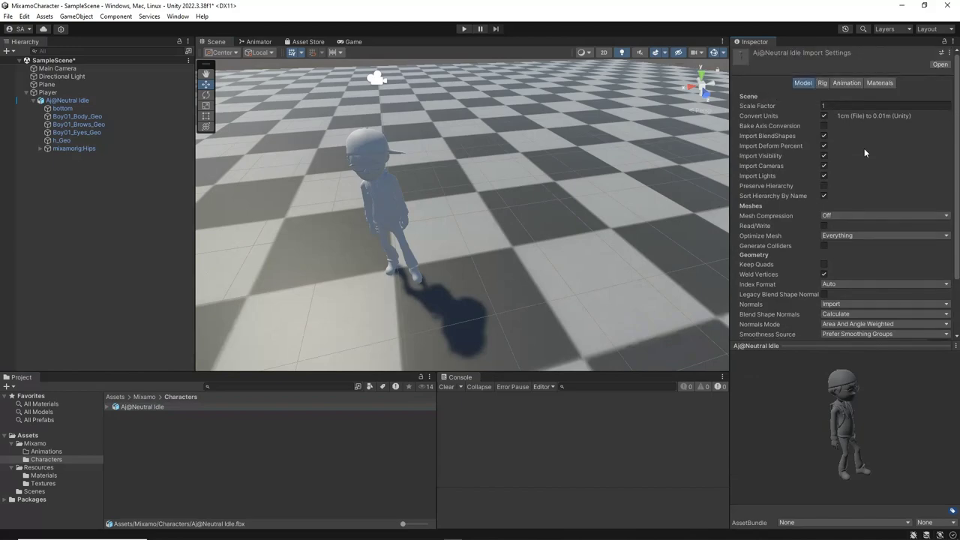
click(882, 84)
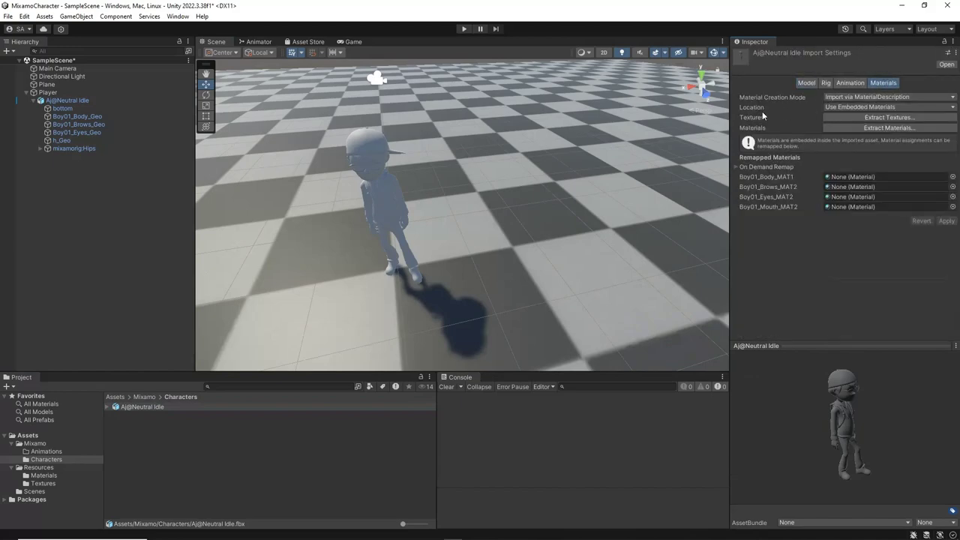
click(872, 117)
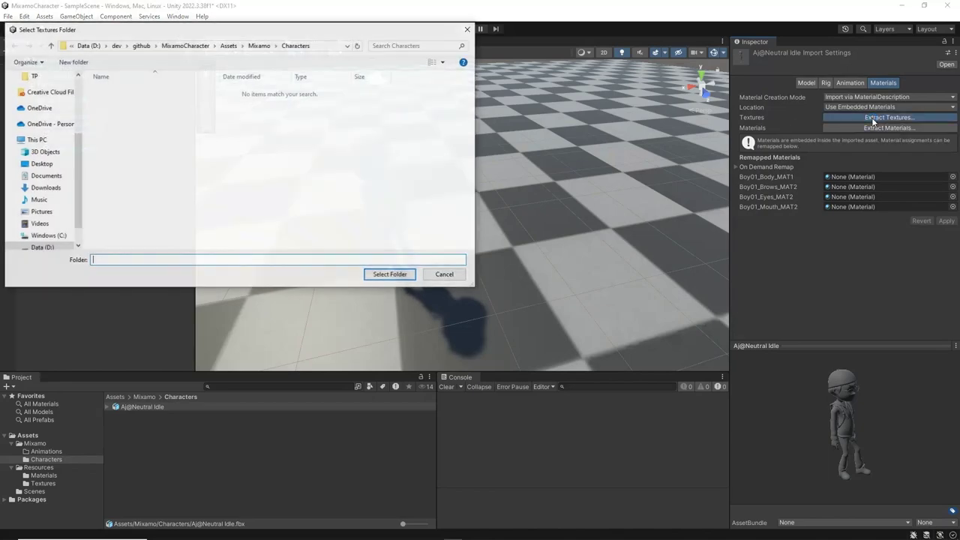
click(73, 61)
text(textures)
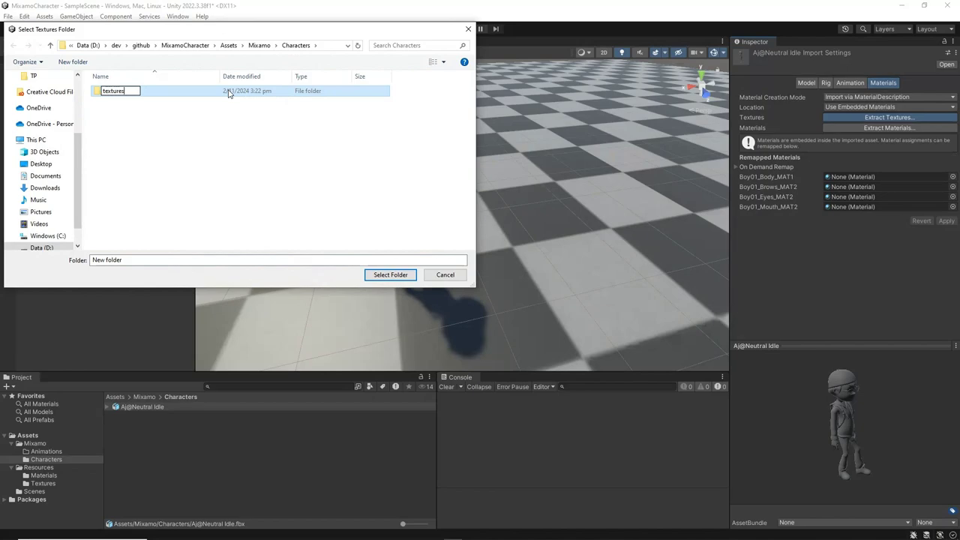
key(Return)
Extract the textures into the textures folder, fix the normal map, and clear the Console
double_click(114, 96)
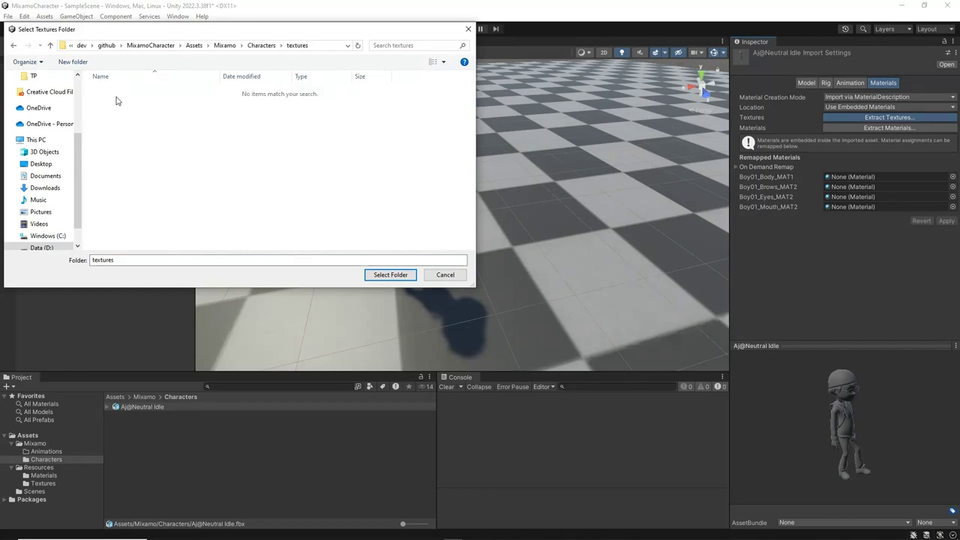
click(391, 275)
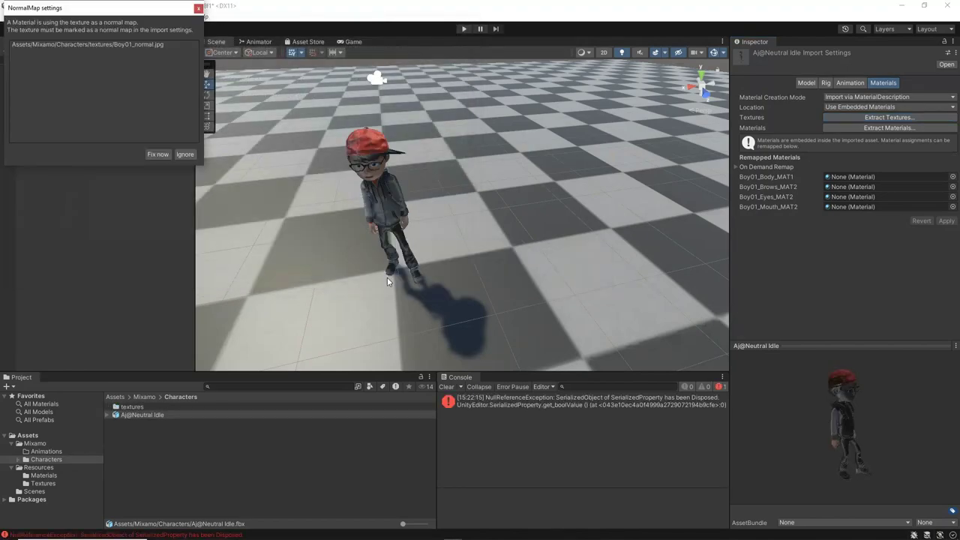
click(160, 156)
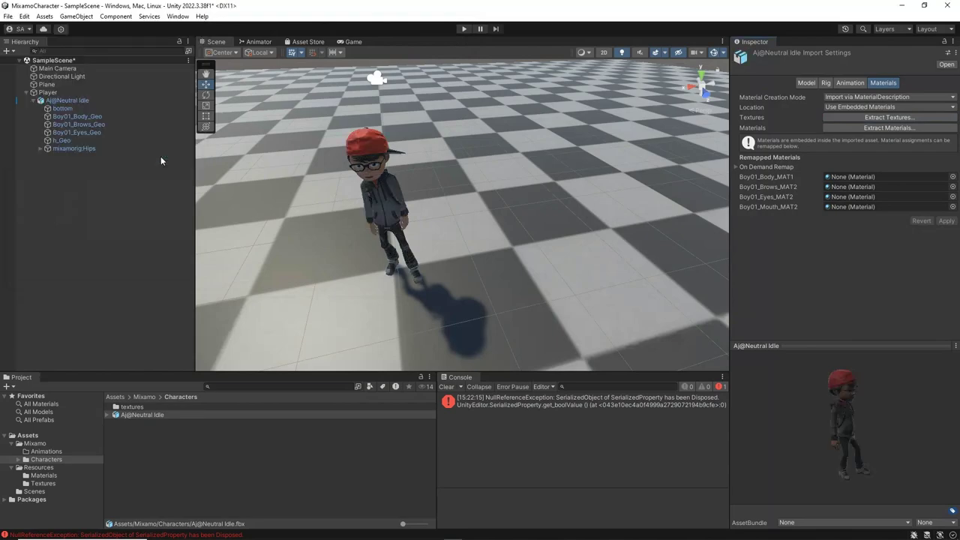
click(451, 385)
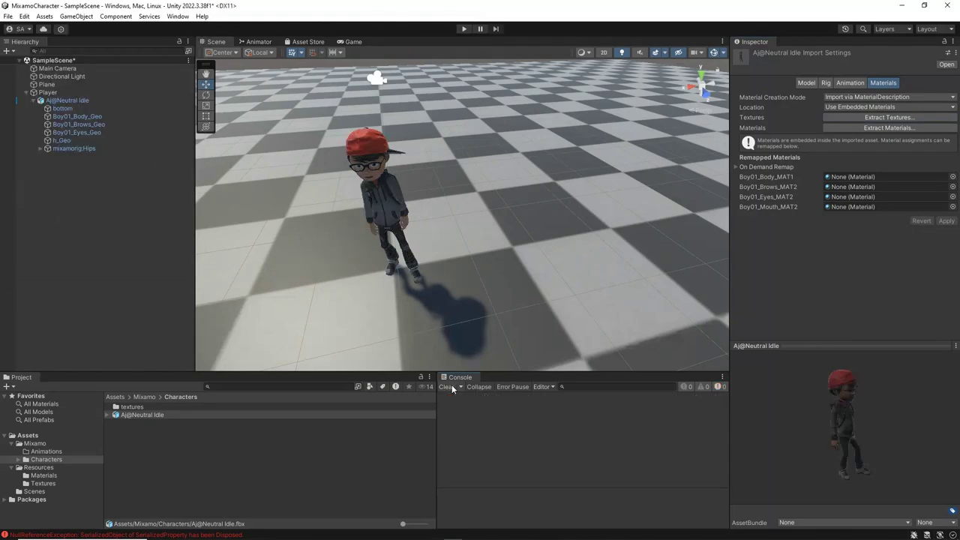
Extract the character's four Boy01 materials into a new 'materials' folder, then clear the Console errors
click(904, 129)
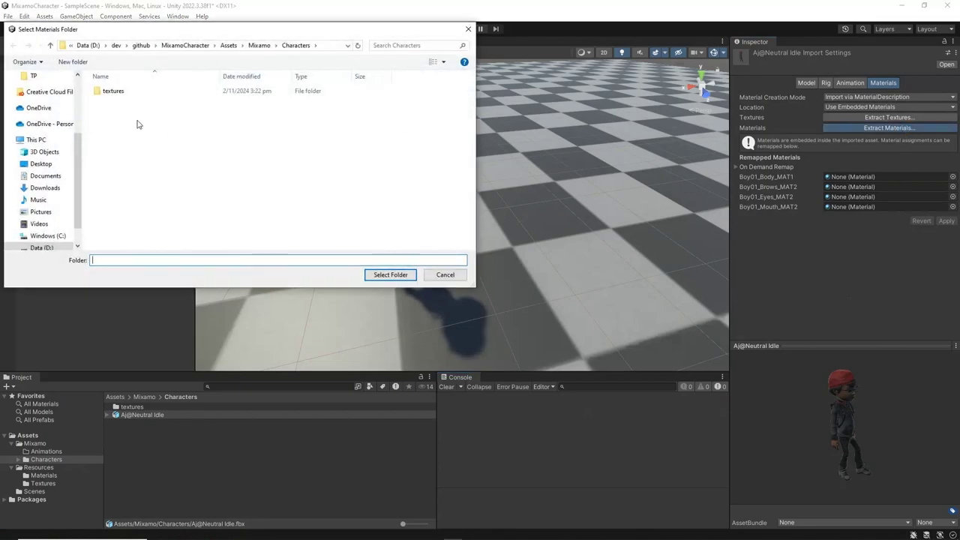
click(72, 62)
text(materials)
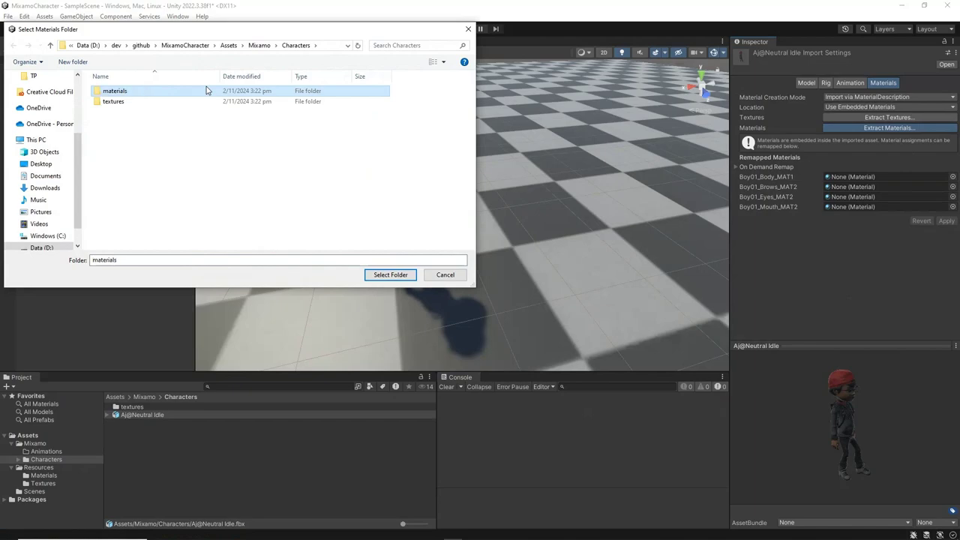
key(Return)
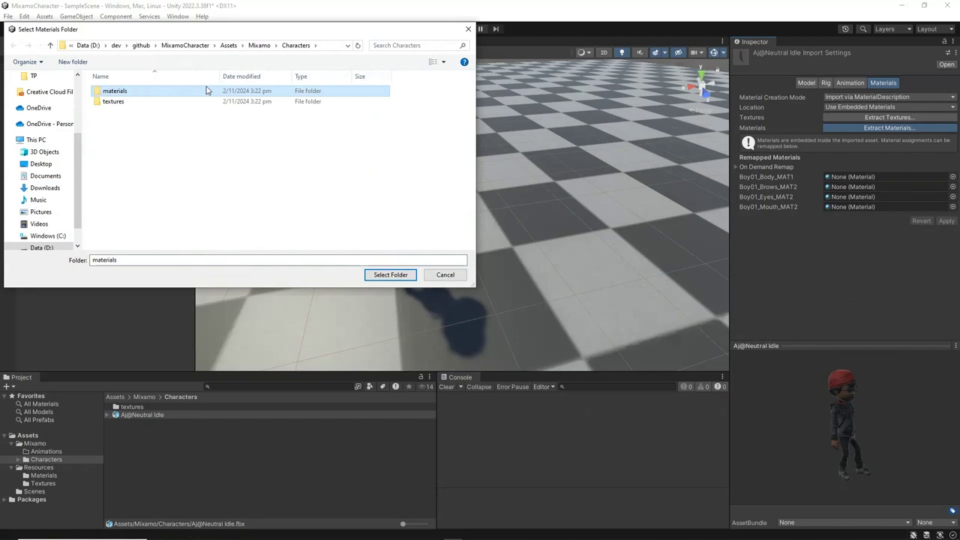
double_click(126, 93)
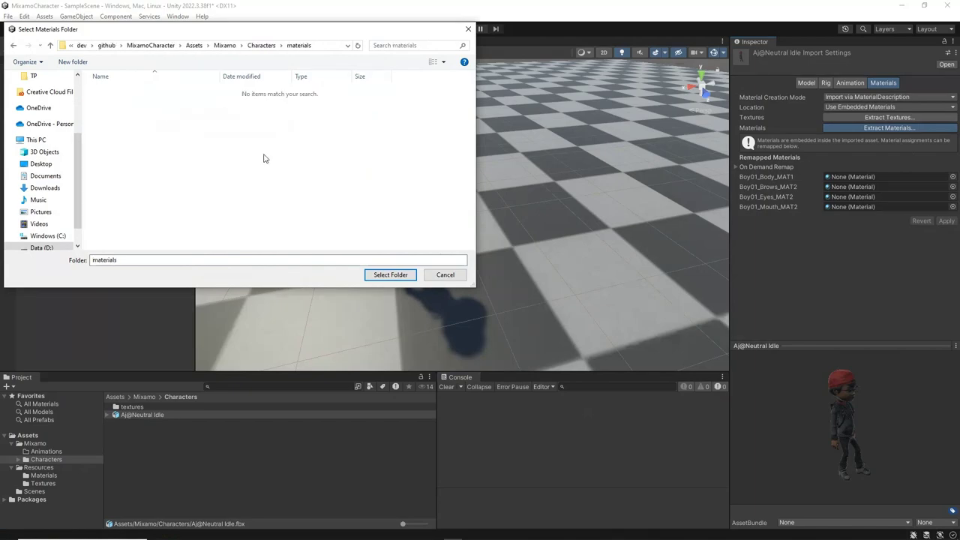
click(391, 274)
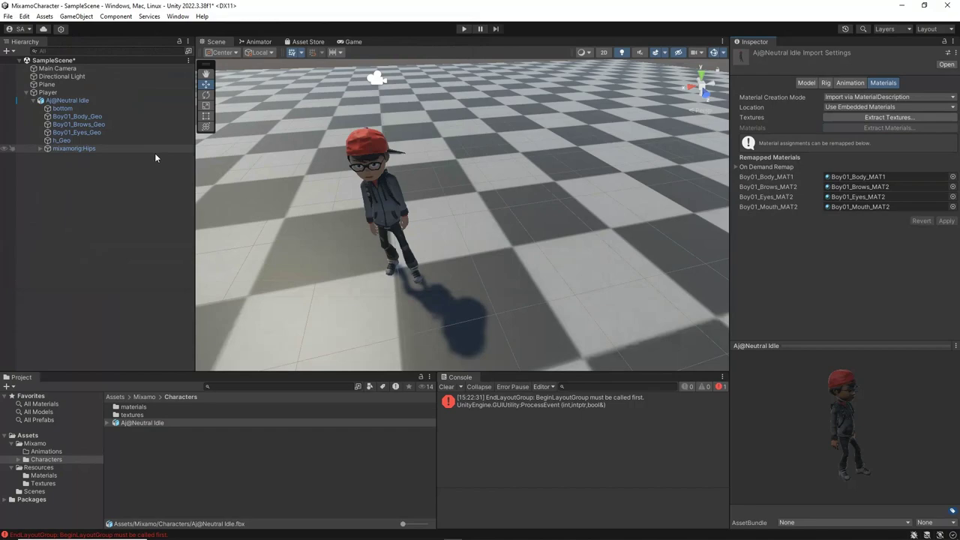
click(446, 388)
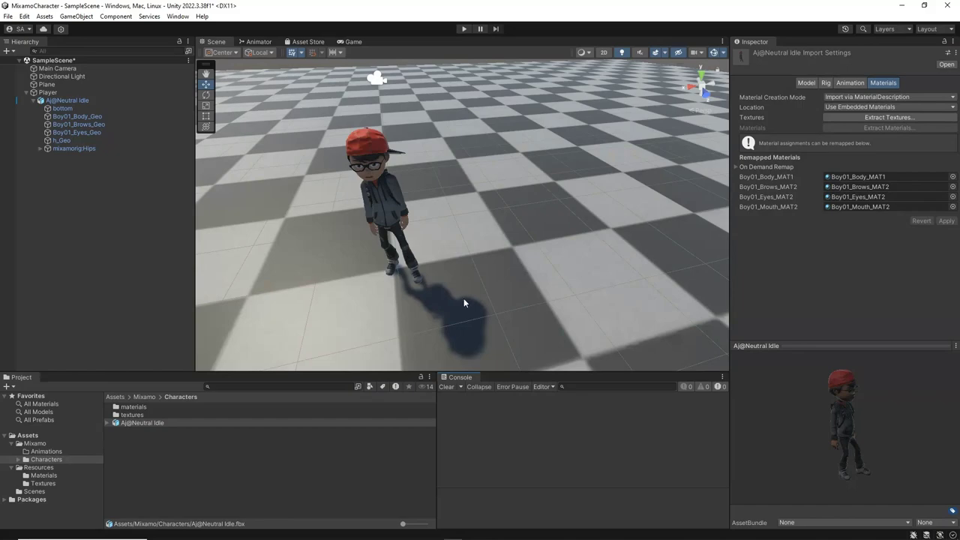
middle_drag(439, 218, 520, 192)
Set the Aj@Neutral Idle rig's Avatar Definition to Create From This Model and apply it
click(107, 424)
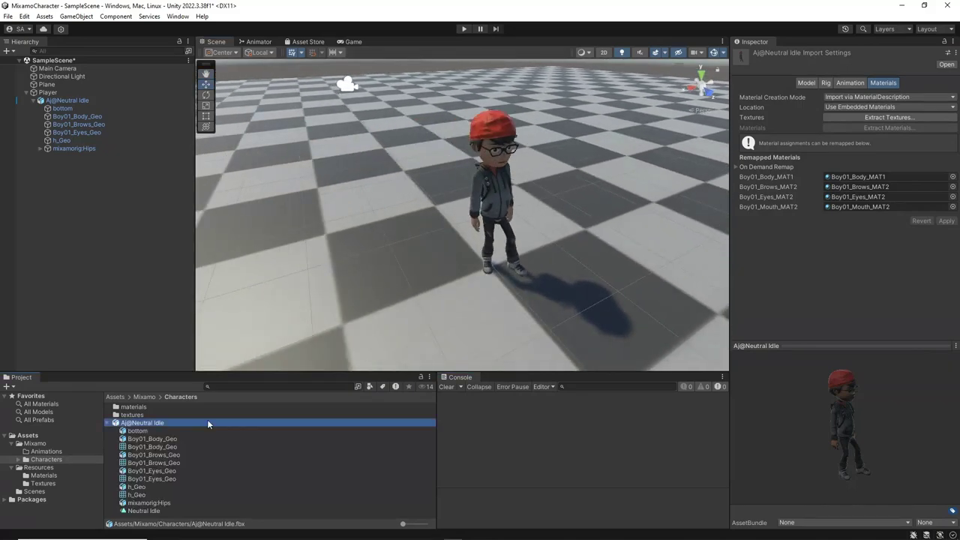
click(826, 84)
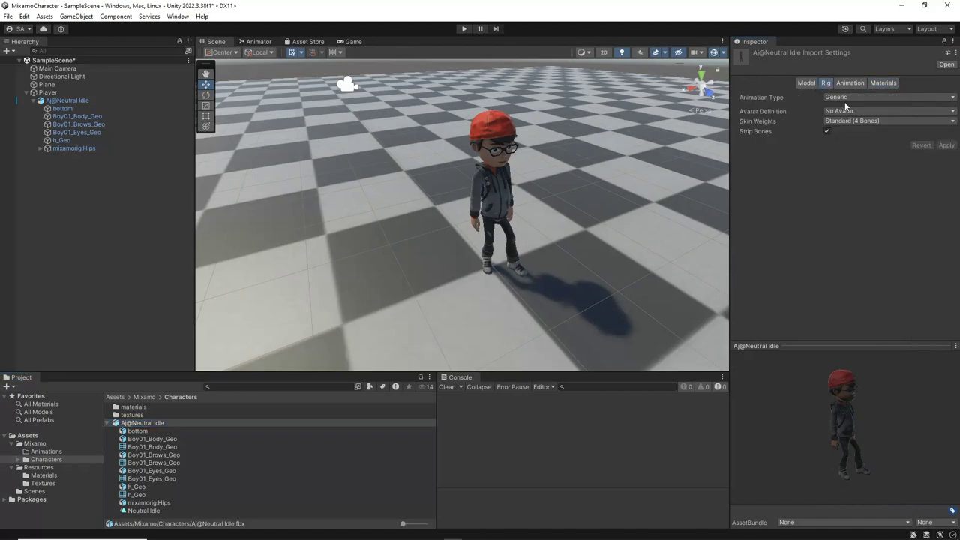
click(851, 114)
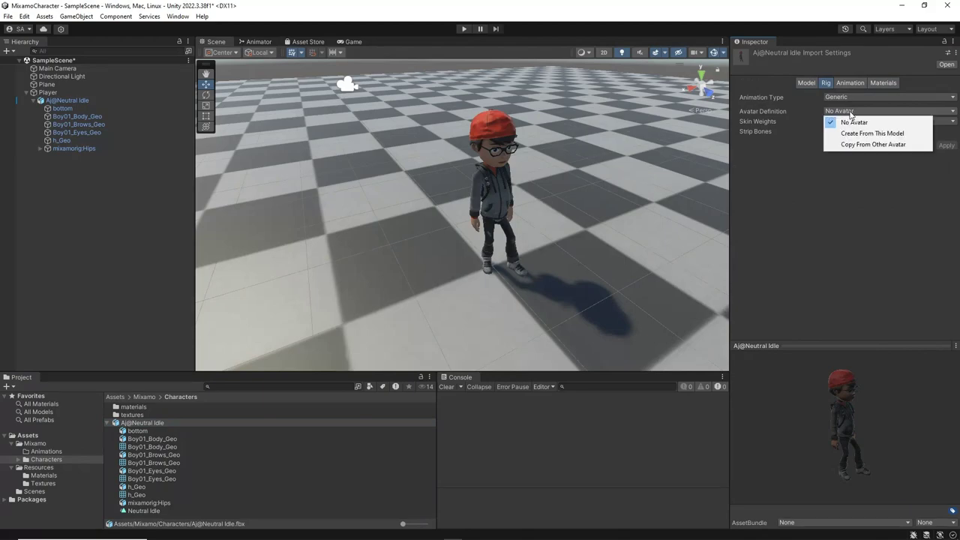
click(882, 134)
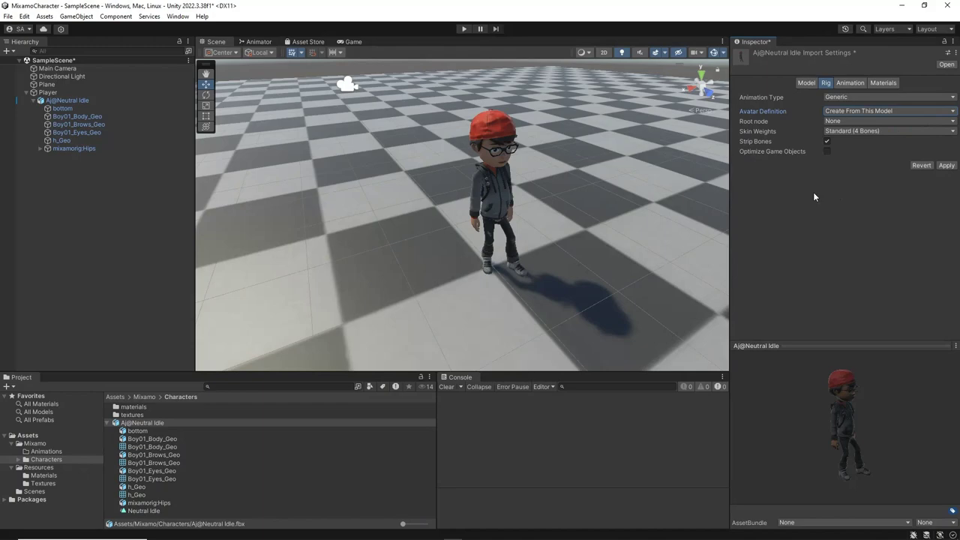
click(943, 167)
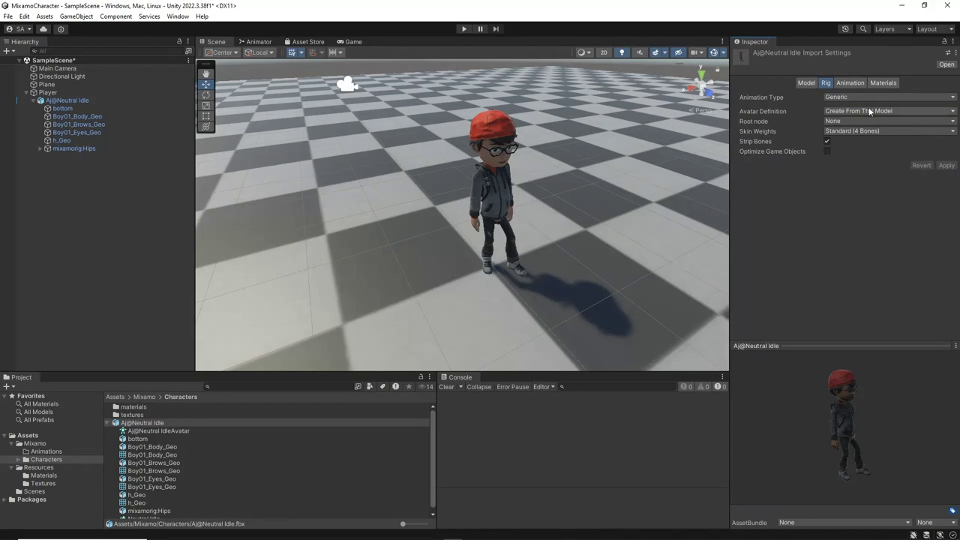
Tick Loop Time and Loop Pose for the Neutral Idle clip and apply
click(855, 84)
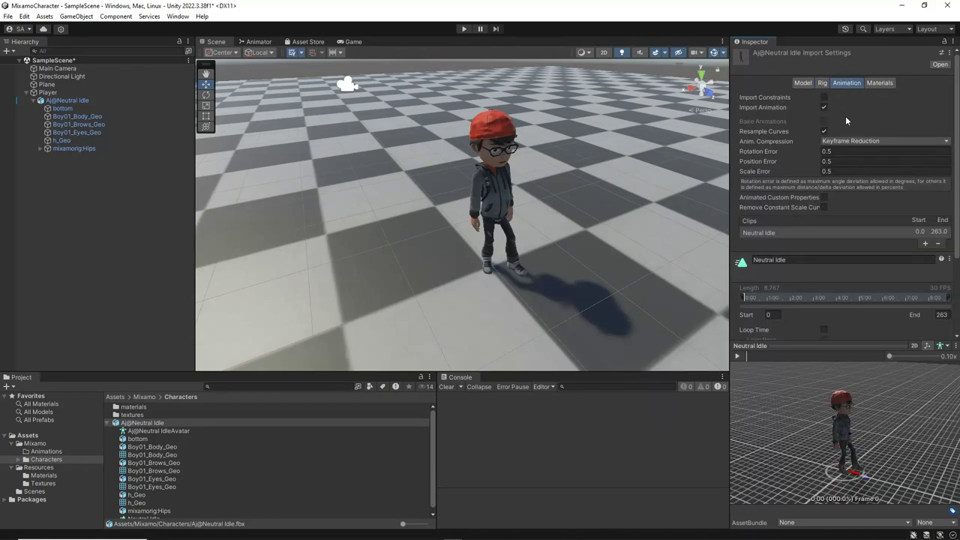
scroll(826, 247, down, 3)
scroll(831, 262, down, 1)
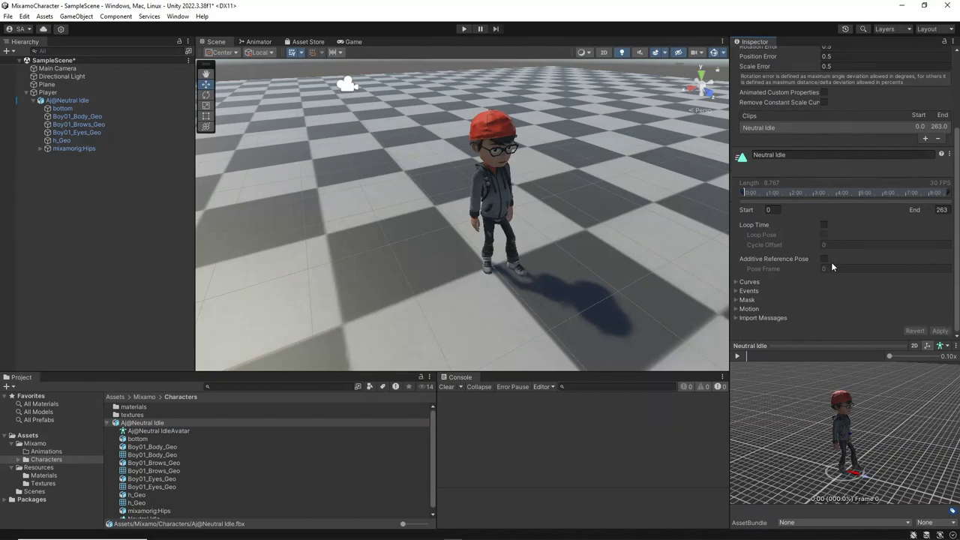
click(824, 224)
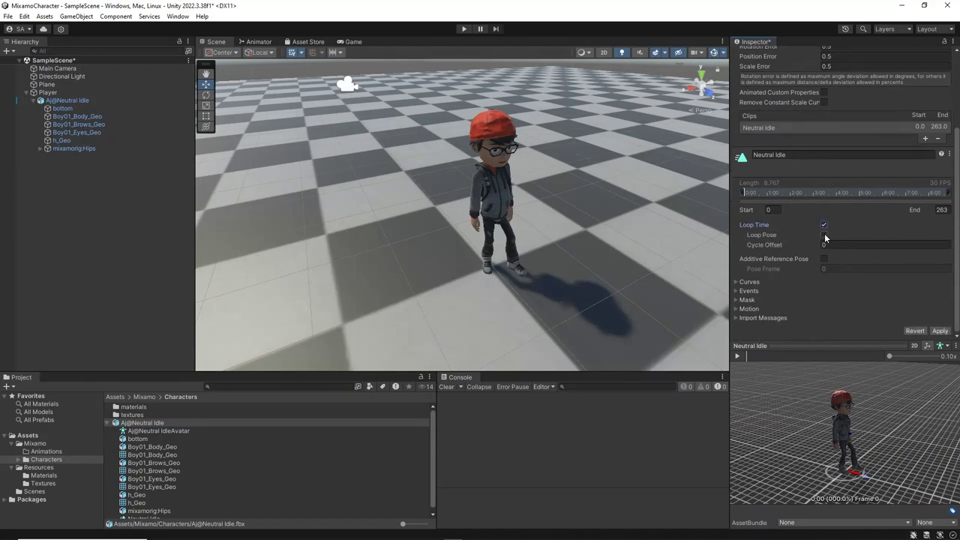
click(824, 235)
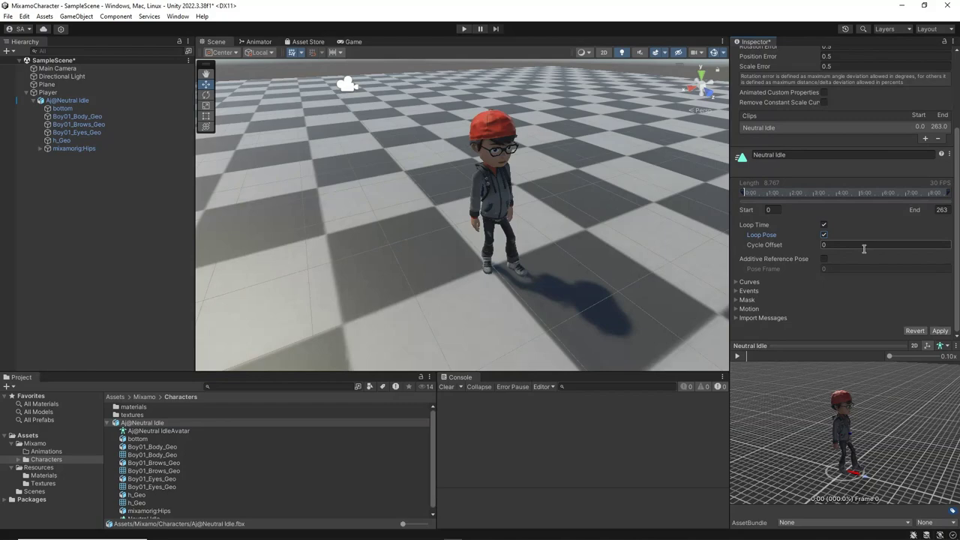
click(940, 331)
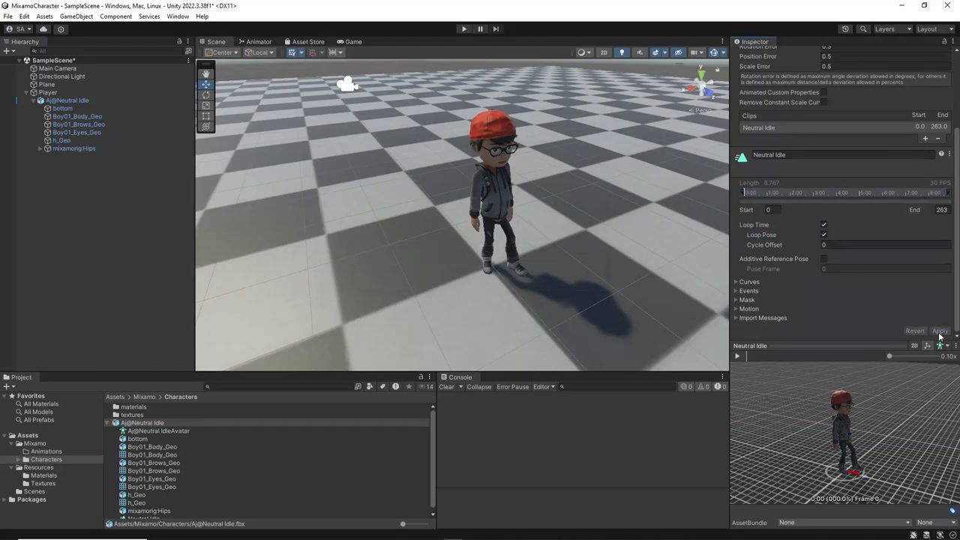
Create a folder named 'Animators' in the Mixamo folder and open it
click(45, 446)
right_click(142, 454)
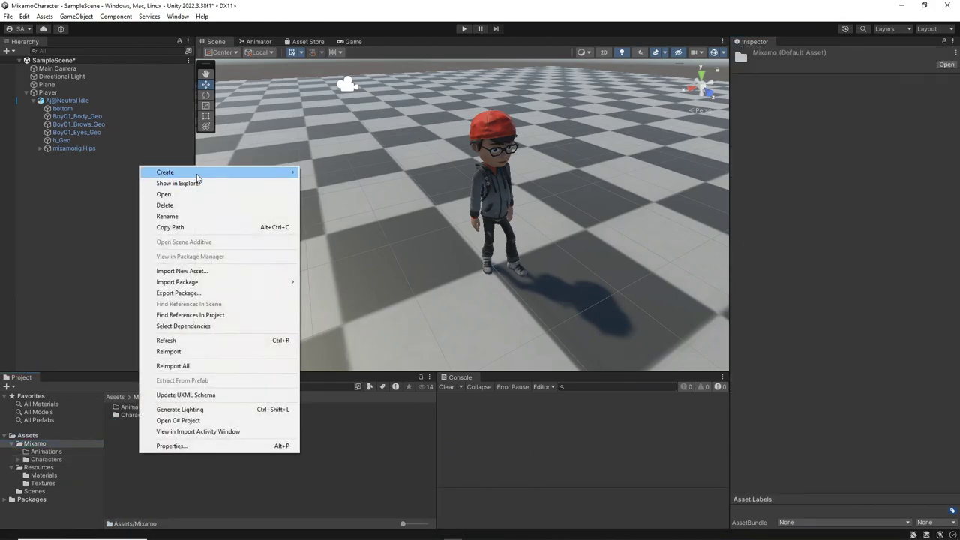
mouse_move(199, 174)
click(338, 70)
text(An)
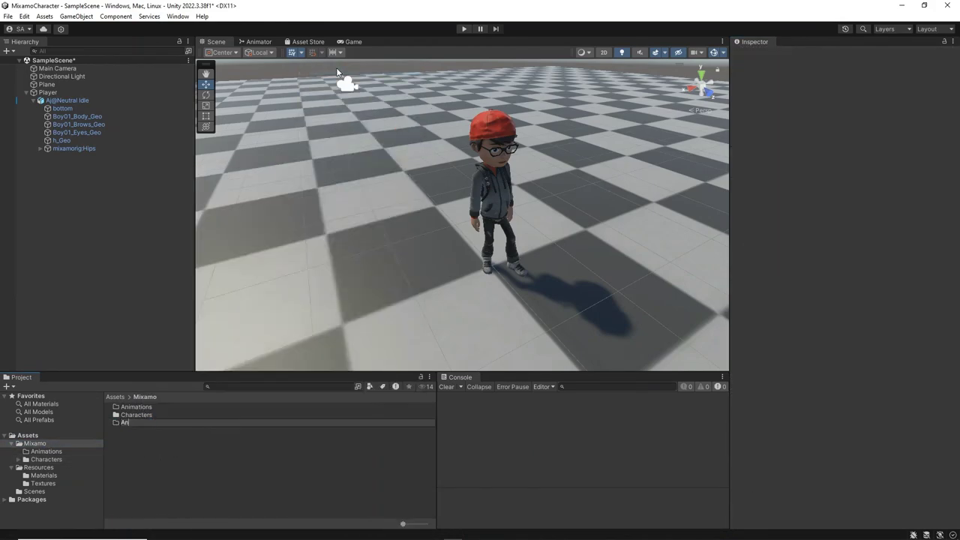
text(imators)
key(Return)
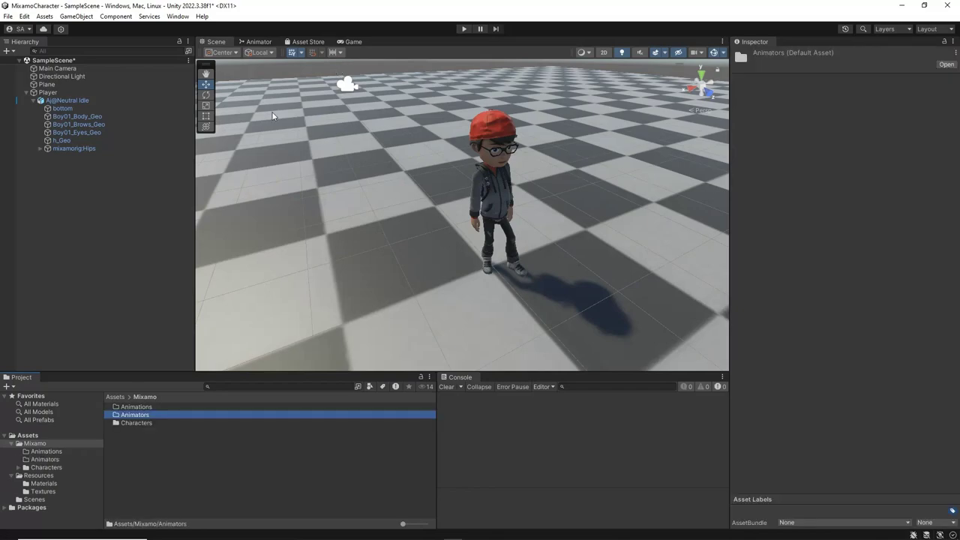
double_click(145, 417)
right_click(152, 428)
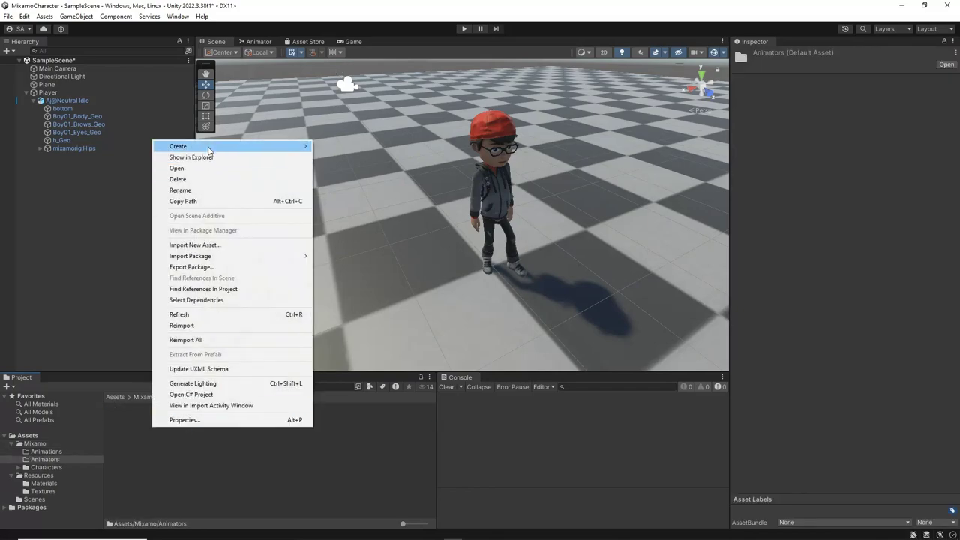
mouse_move(209, 148)
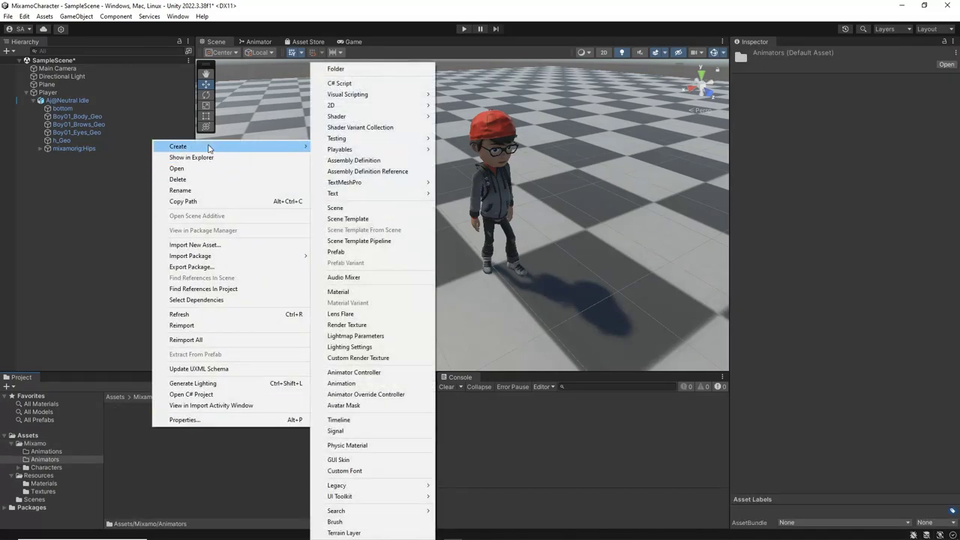
Create an animator controller named AJ_1 in Animators and open its graph
click(352, 374)
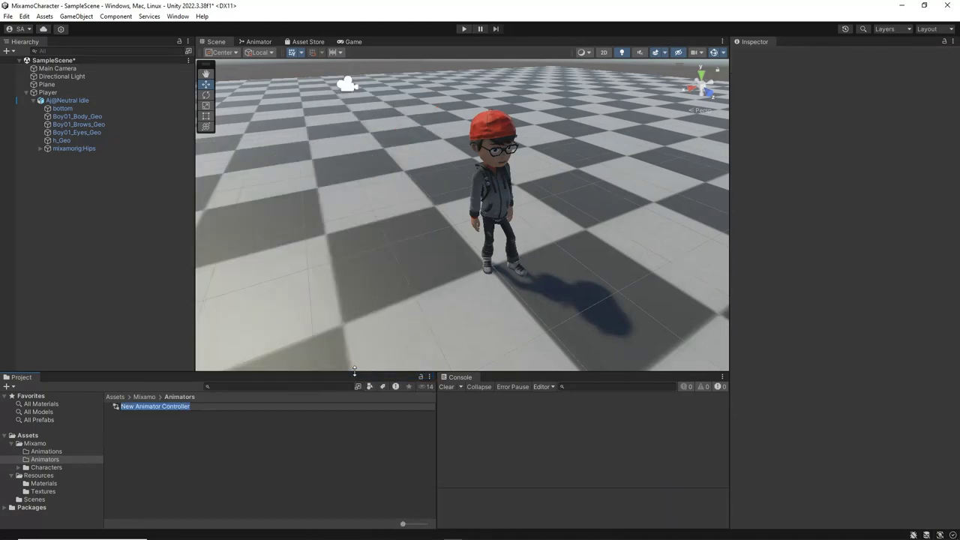
text(Aj)
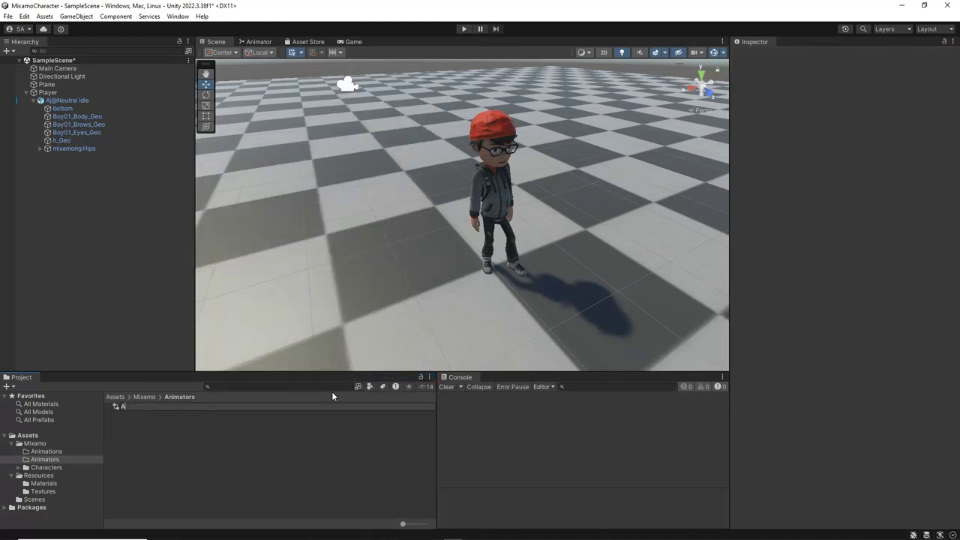
text(_1)
key(Return)
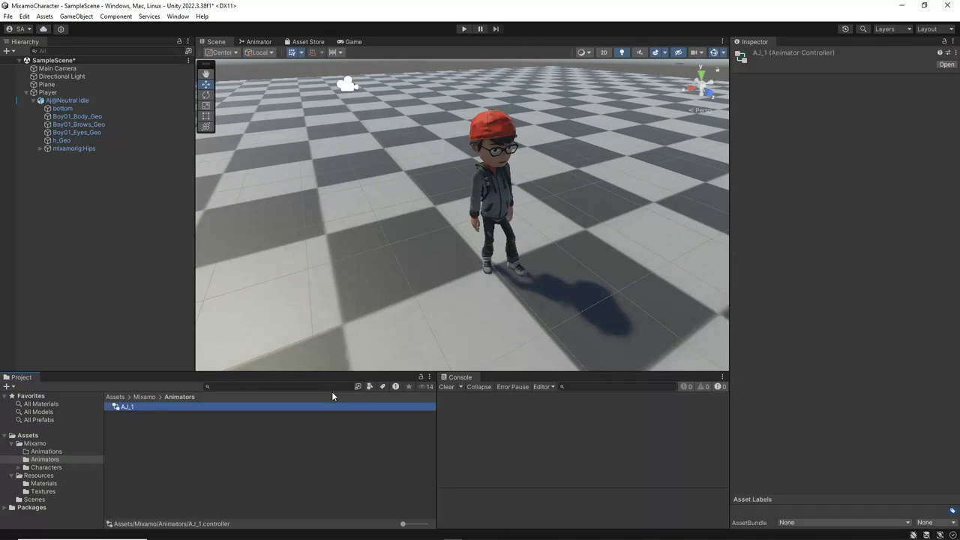
double_click(130, 408)
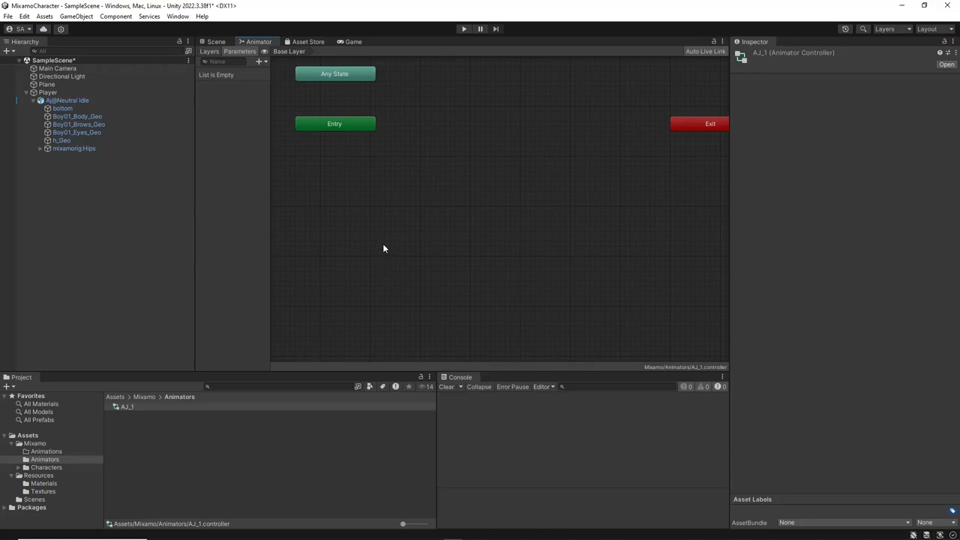
Add an empty state to the AJ_1 graph, naming it Idle_1
right_click(410, 181)
mouse_move(430, 189)
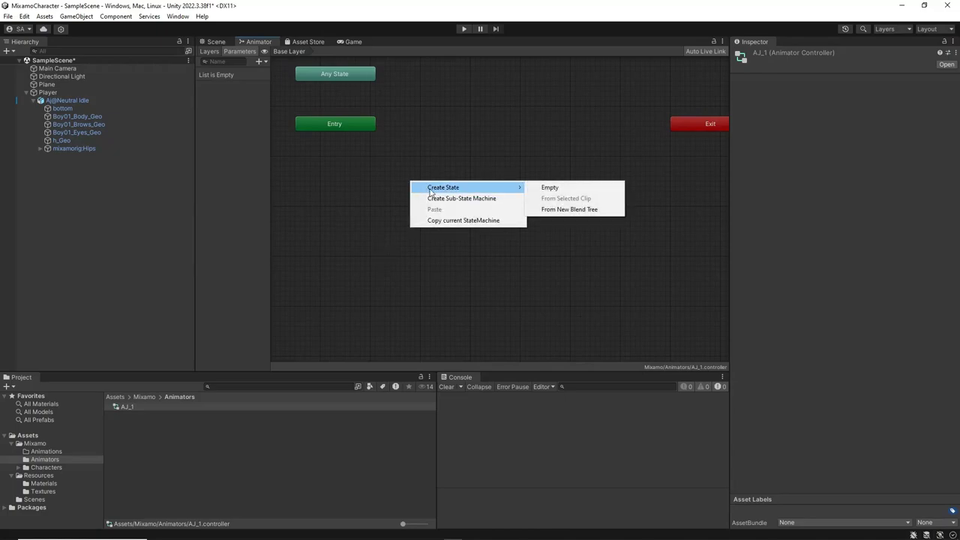
click(546, 192)
click(791, 56)
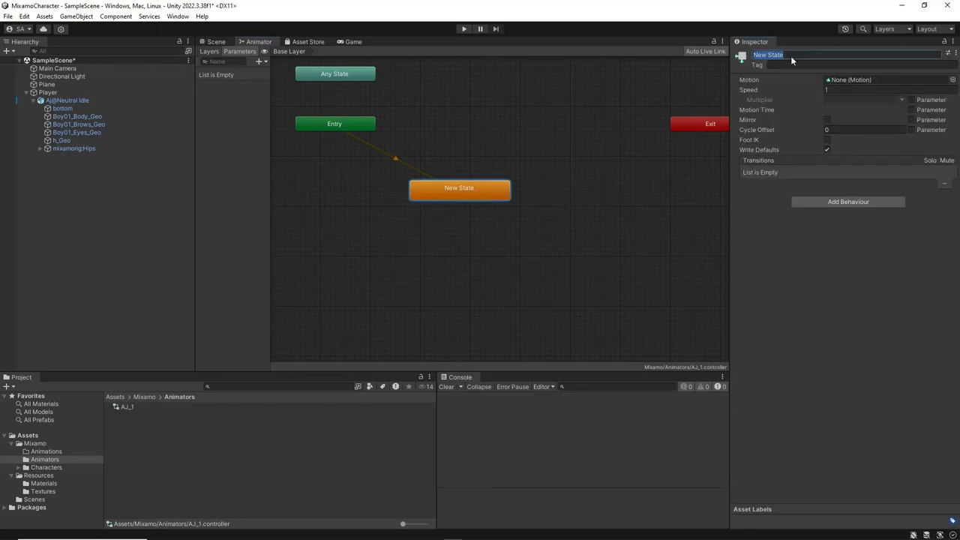
text(Idle_1)
key(Return)
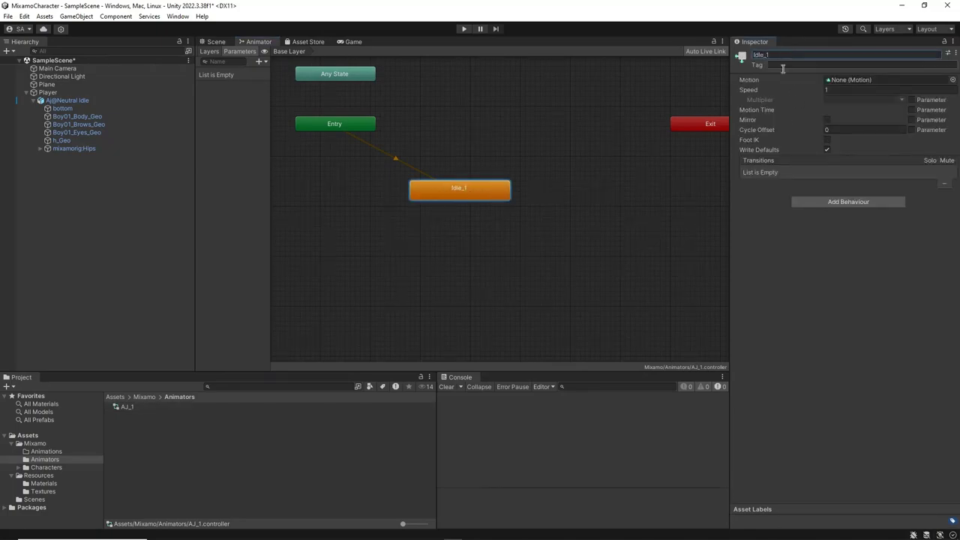
Set the state's Motion to the Neutral Idle clip and rename it Neutral Idle
click(953, 79)
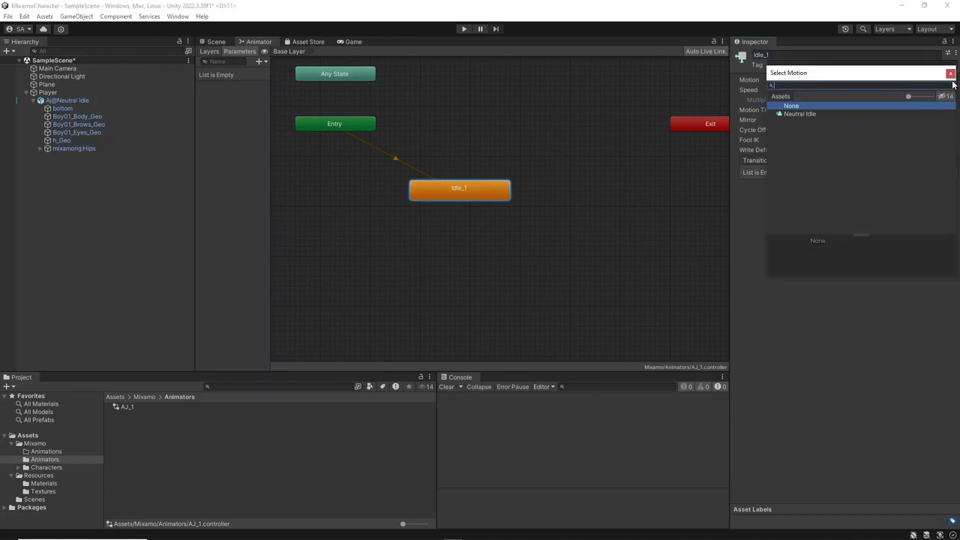
click(800, 114)
double_click(803, 114)
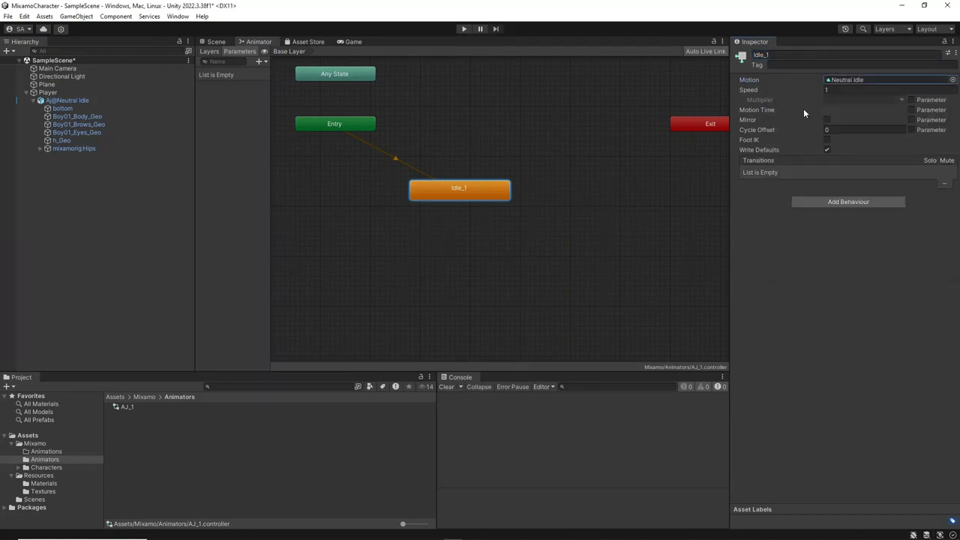
click(774, 55)
text(Neutral Idle)
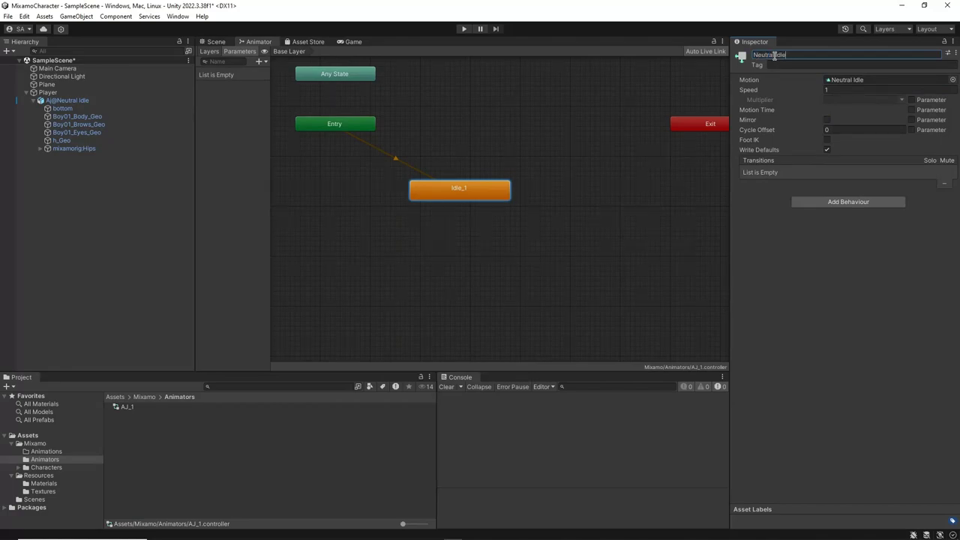
key(Return)
Assign AJ_1 as the Aj@Neutral Idle Animator Controller and save the scene
click(86, 100)
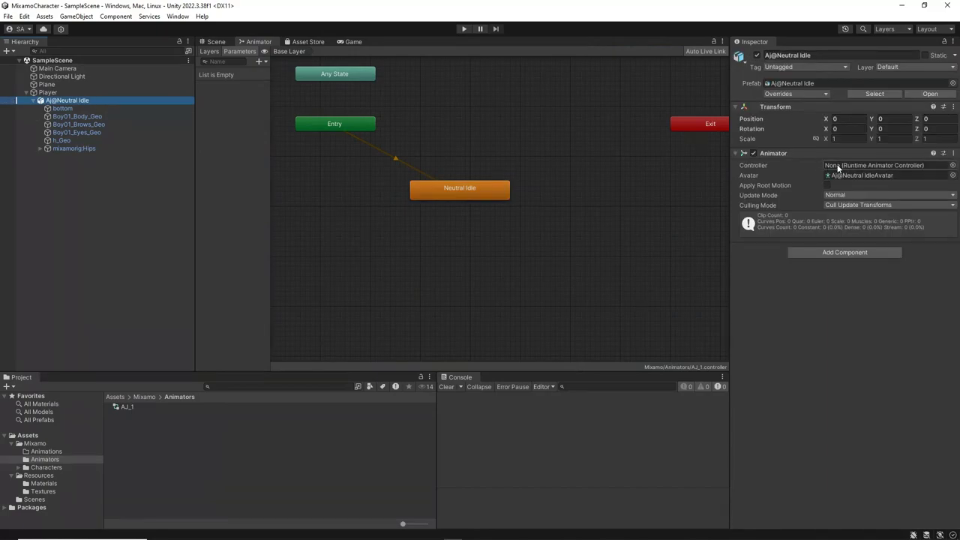
click(953, 166)
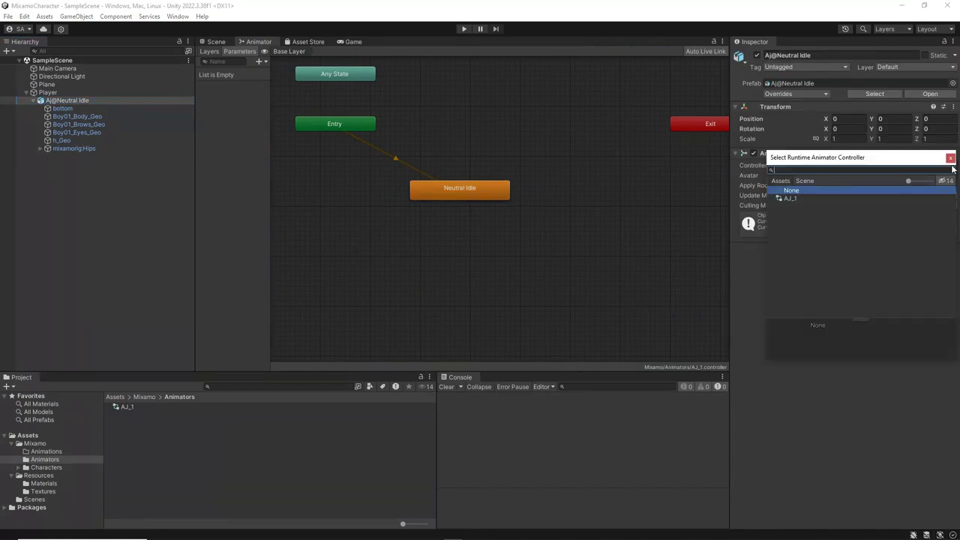
double_click(789, 198)
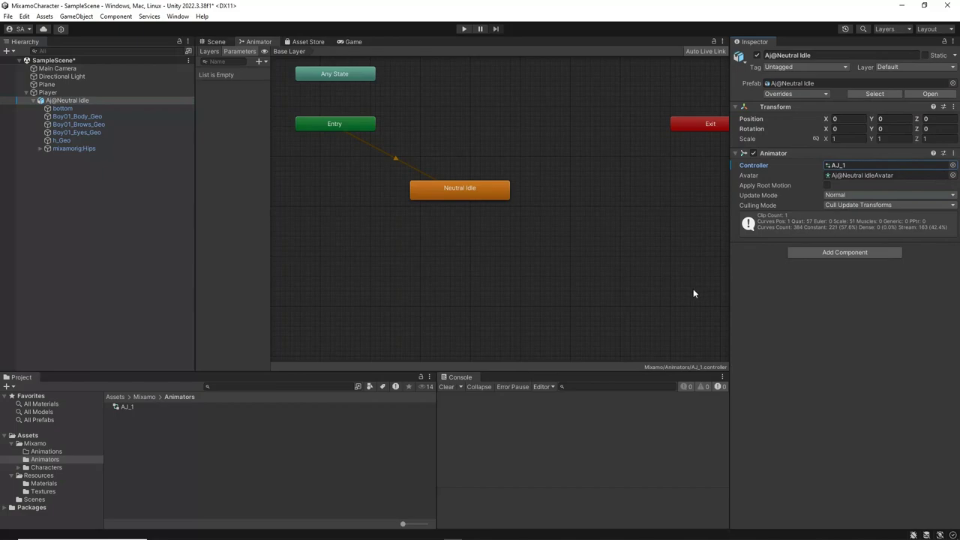
key(ctrl+s)
Enter Play mode and watch the idle animation in the Scene view
click(216, 41)
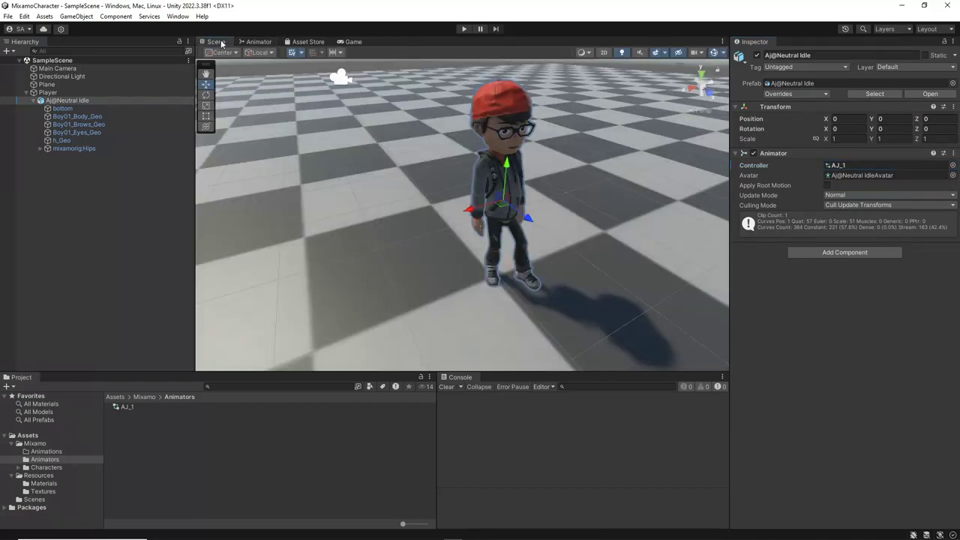
click(463, 29)
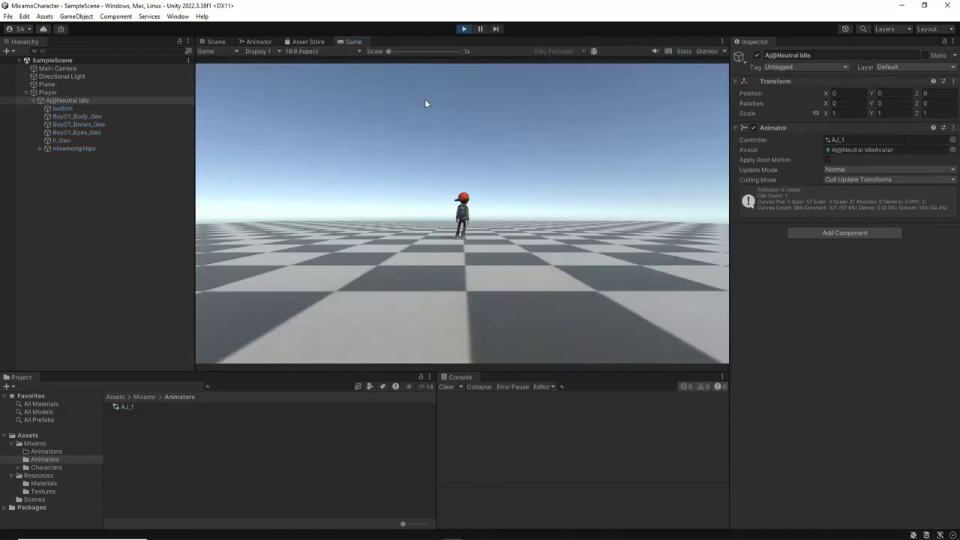
click(218, 42)
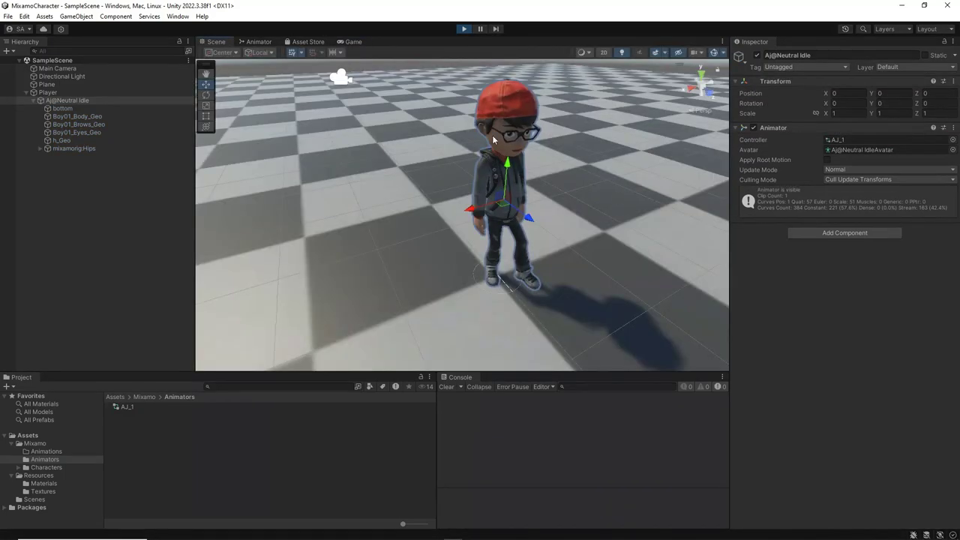
scroll(623, 255, up, 3)
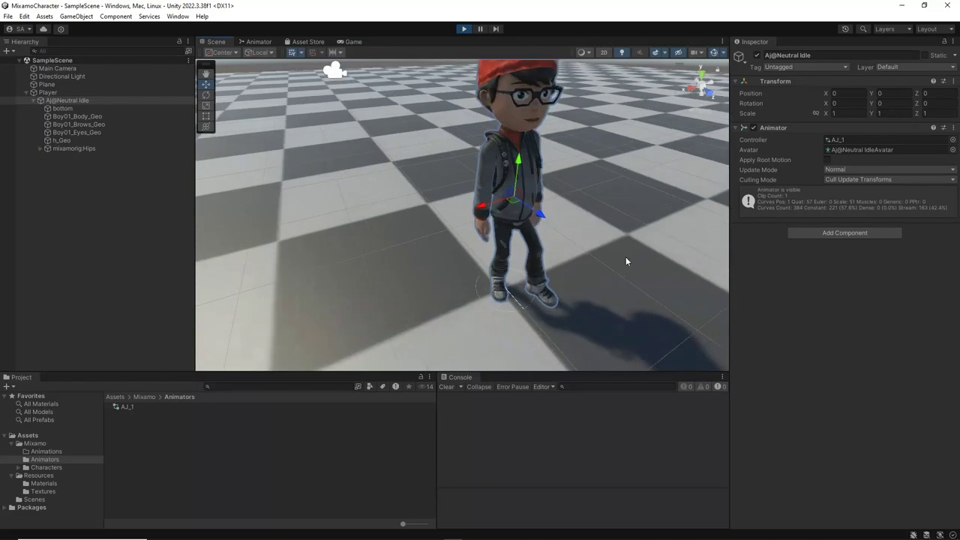
scroll(628, 257, down, 3)
mouse_move(629, 252)
middle_down()
mouse_move(657, 252)
mouse_move(627, 247)
middle_up()
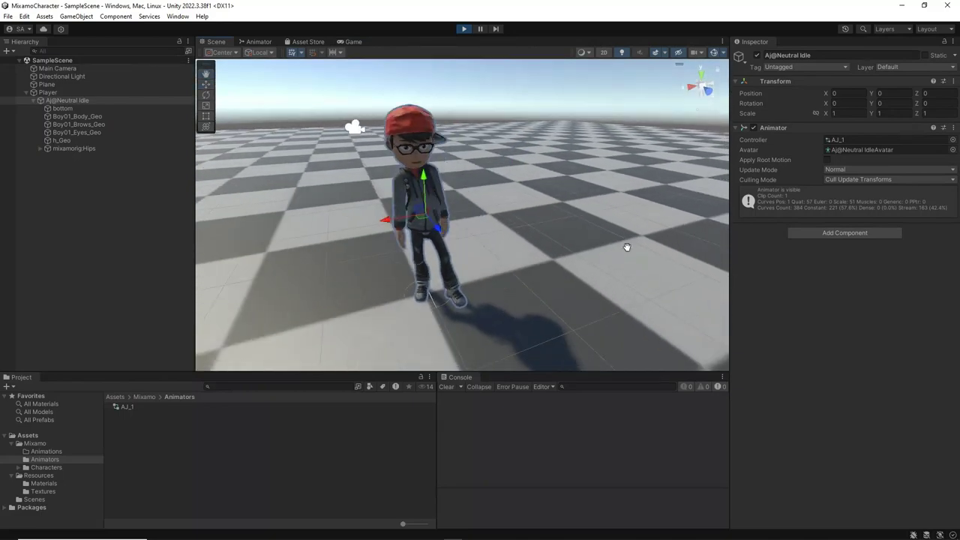
Search Mixamo animations for 'dance' and preview Macarena Dance on AJ
click(352, 42)
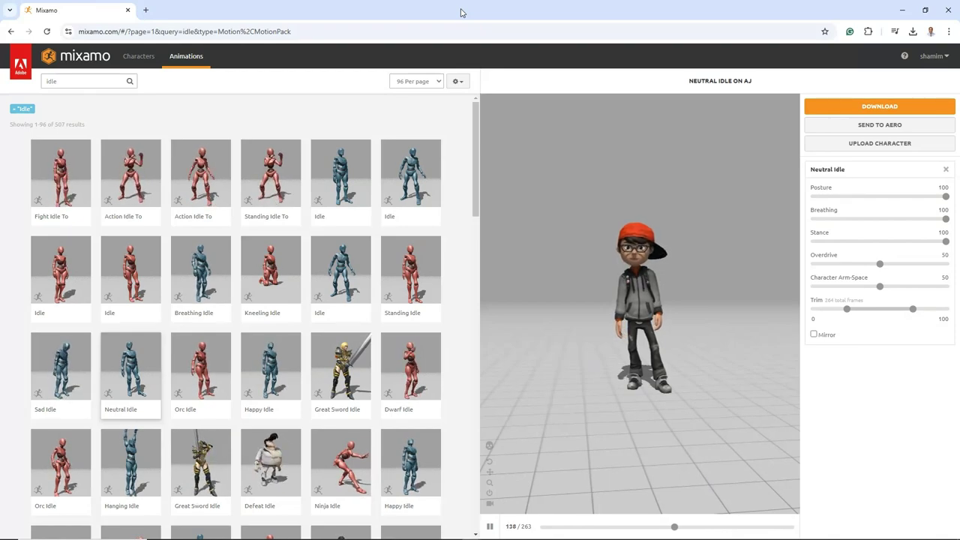
click(19, 111)
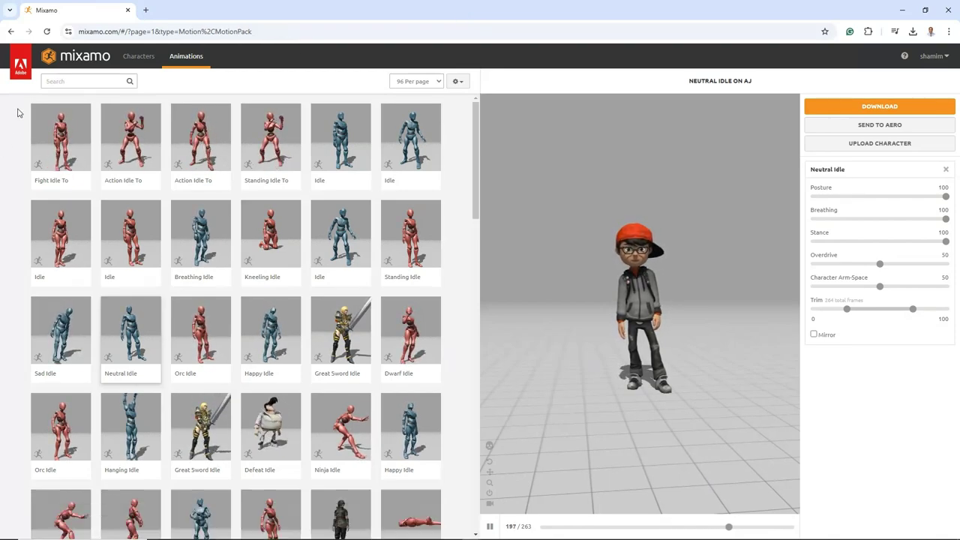
click(51, 81)
text(da)
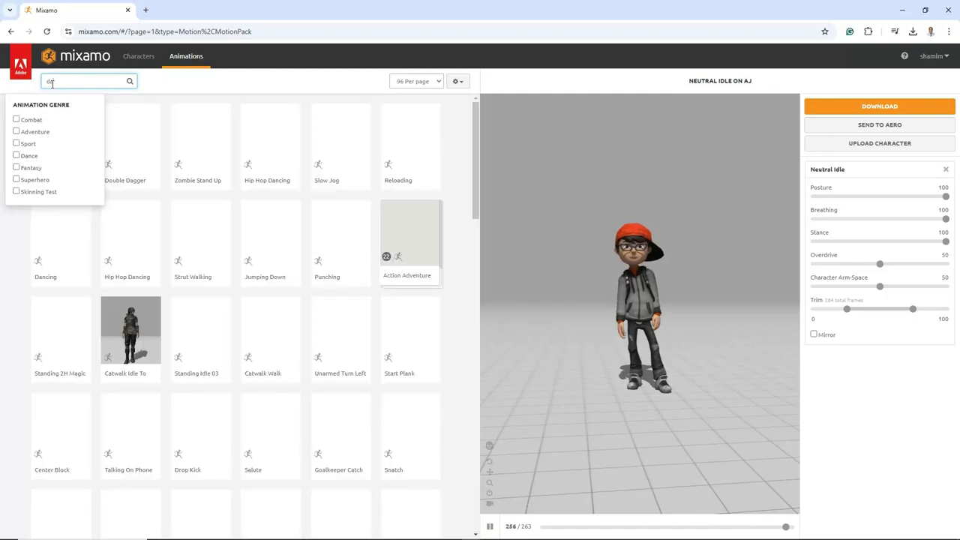
text(nce)
key(Return)
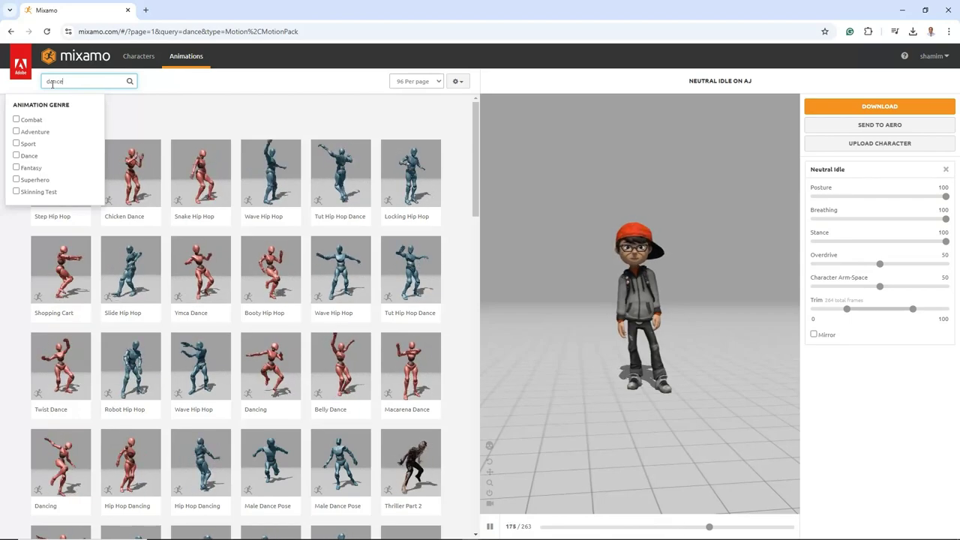
click(411, 387)
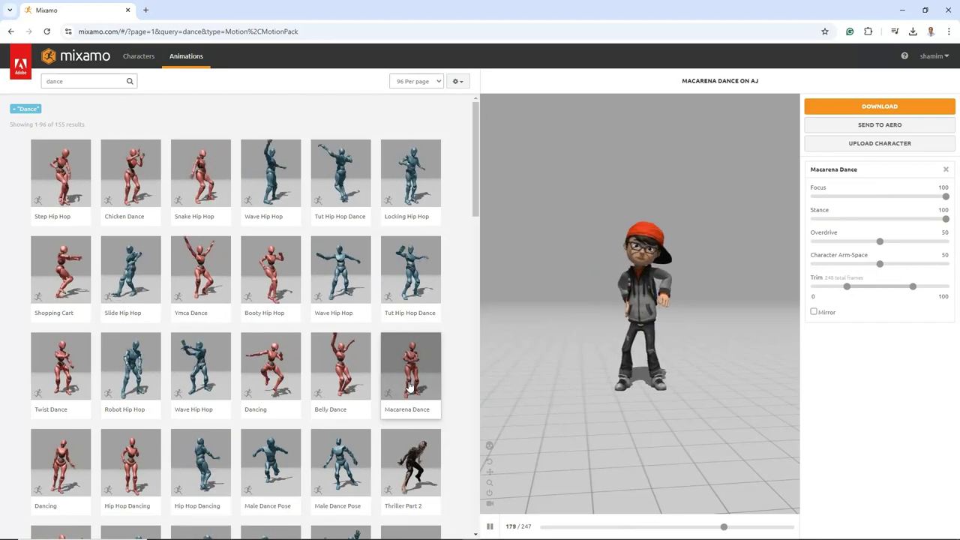
Download Macarena Dance as FBX with Skin set to Without Skin
click(885, 108)
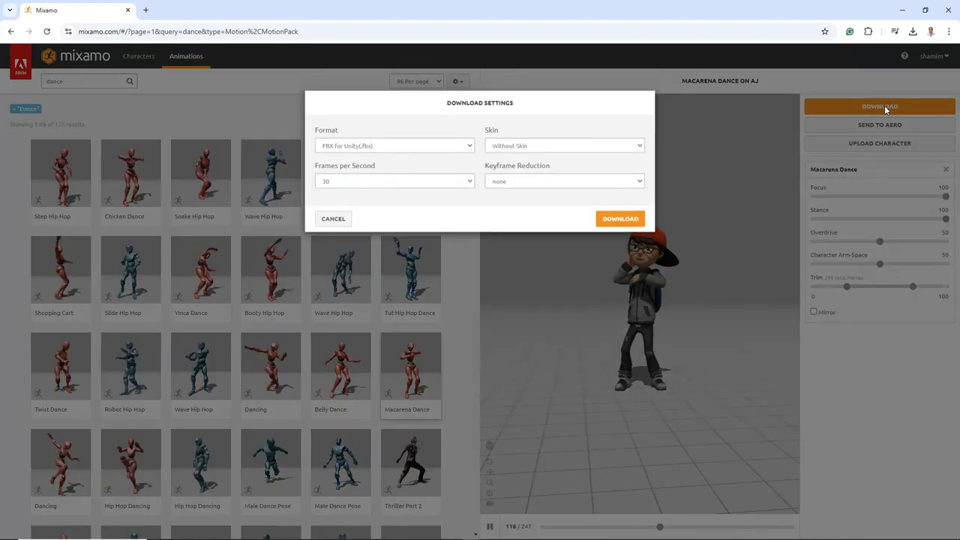
click(540, 153)
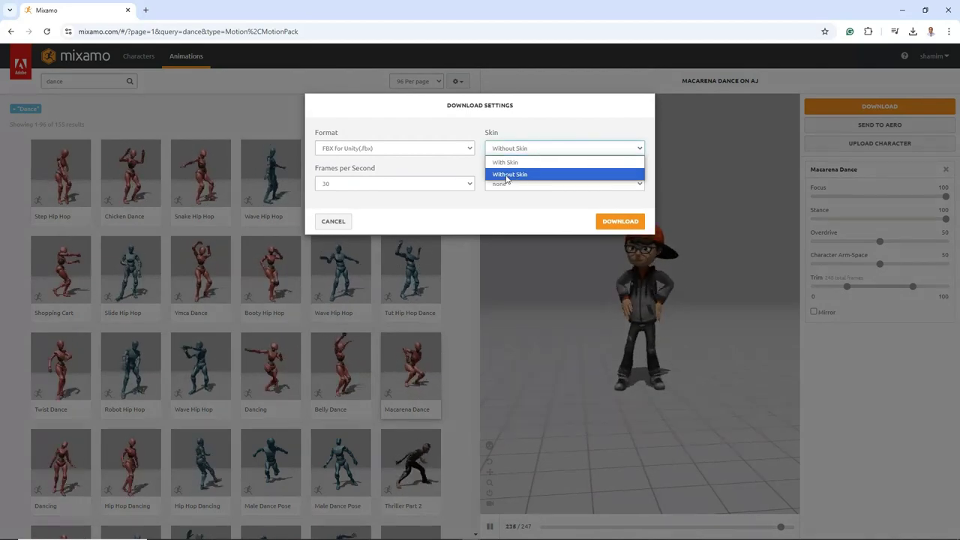
click(509, 176)
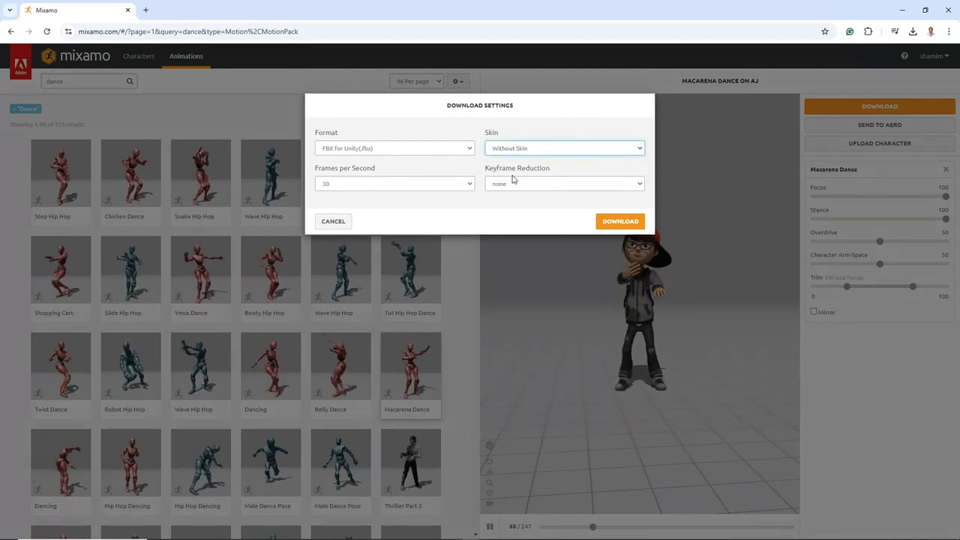
click(613, 225)
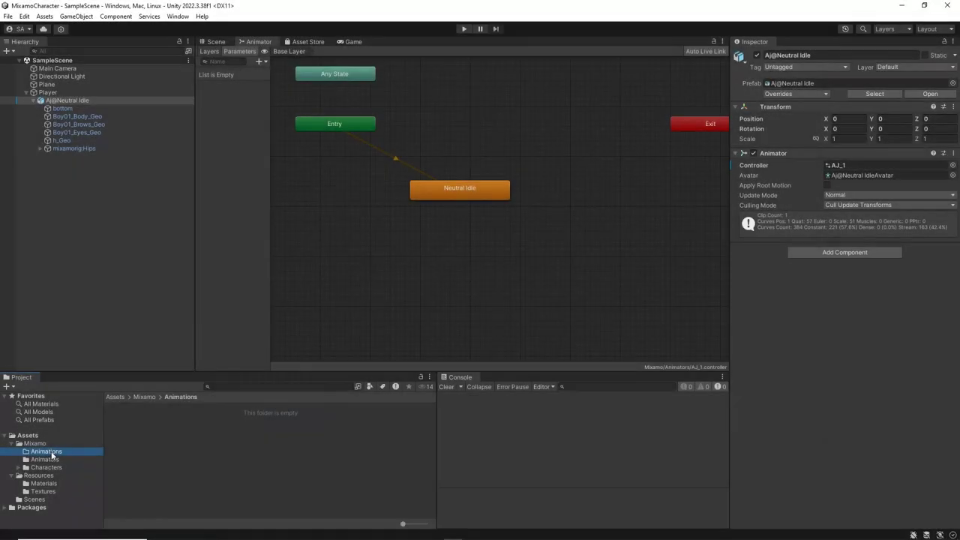
Drag Aj@Macarena Dance.fbx from the downloads folder into Unity's Animations folder and select it
key(alt+Tab)
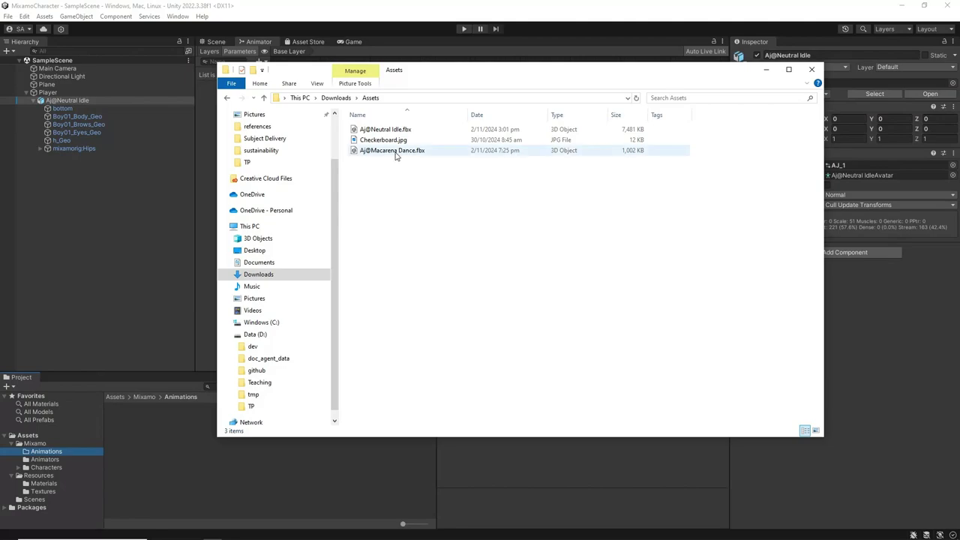
drag(396, 152, 169, 436)
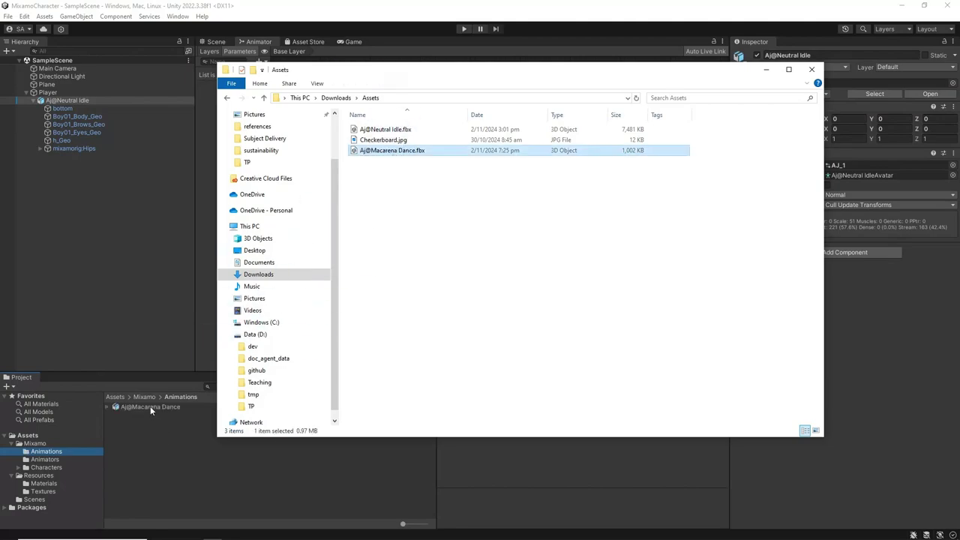
click(150, 406)
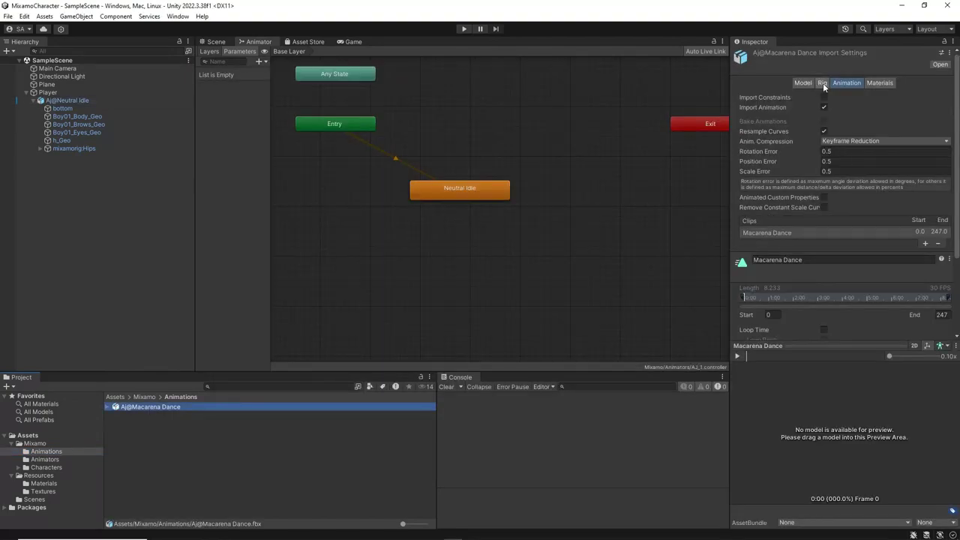
Set the Macarena Dance rig to Copy From Other Avatar using Aj@Neutral IdleAvatar, and apply
click(824, 84)
click(951, 111)
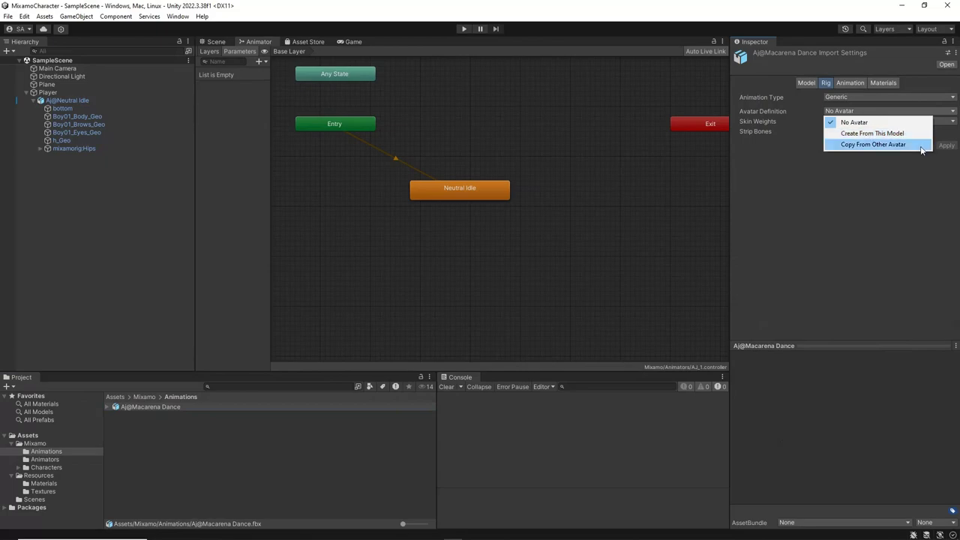
click(922, 144)
click(953, 143)
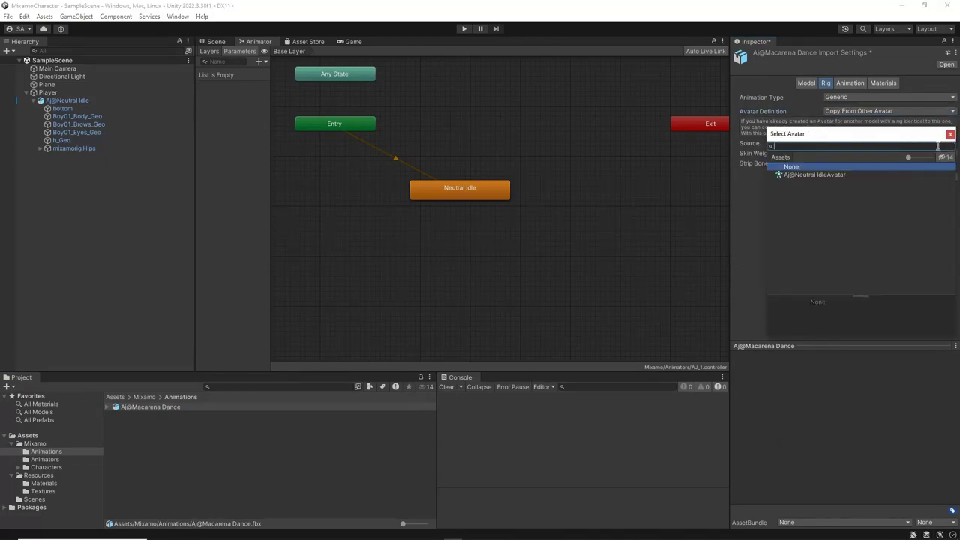
click(828, 174)
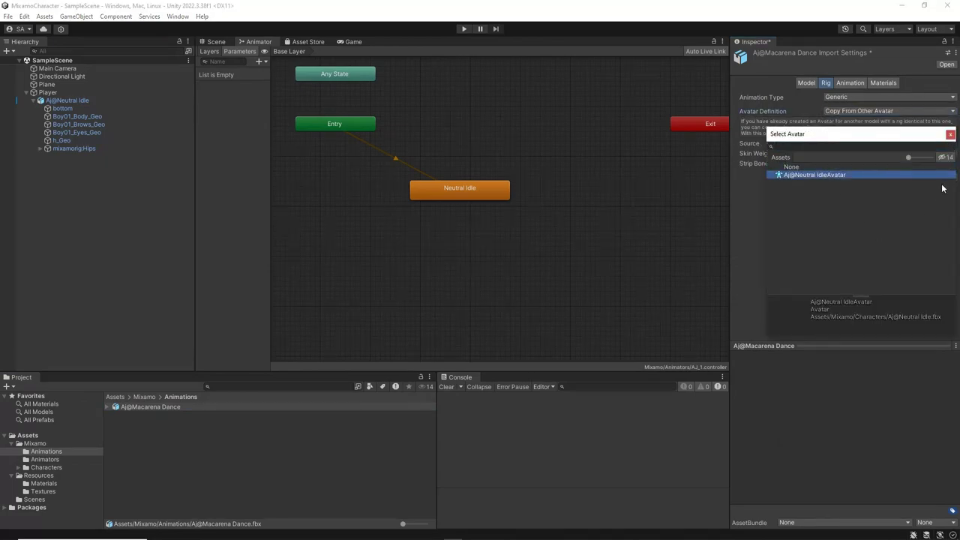
double_click(879, 177)
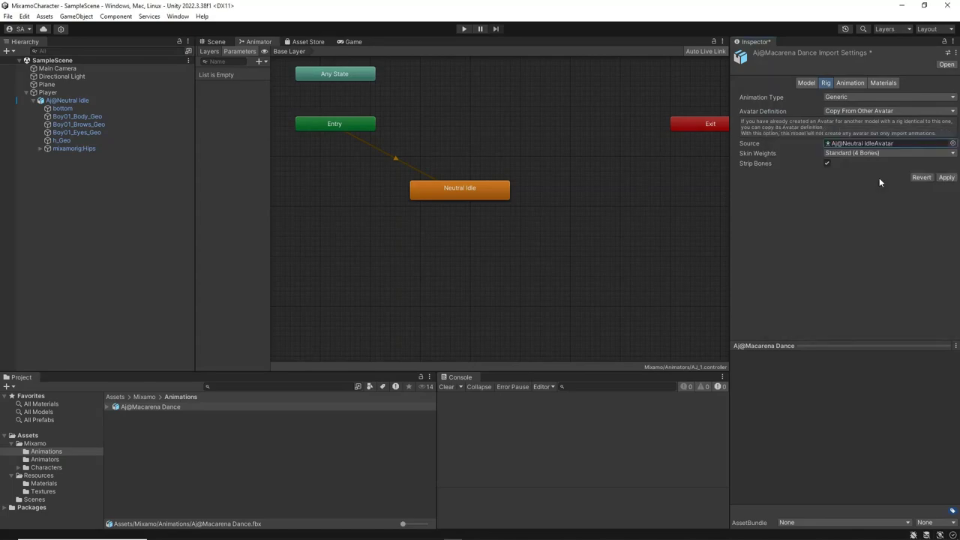
click(947, 178)
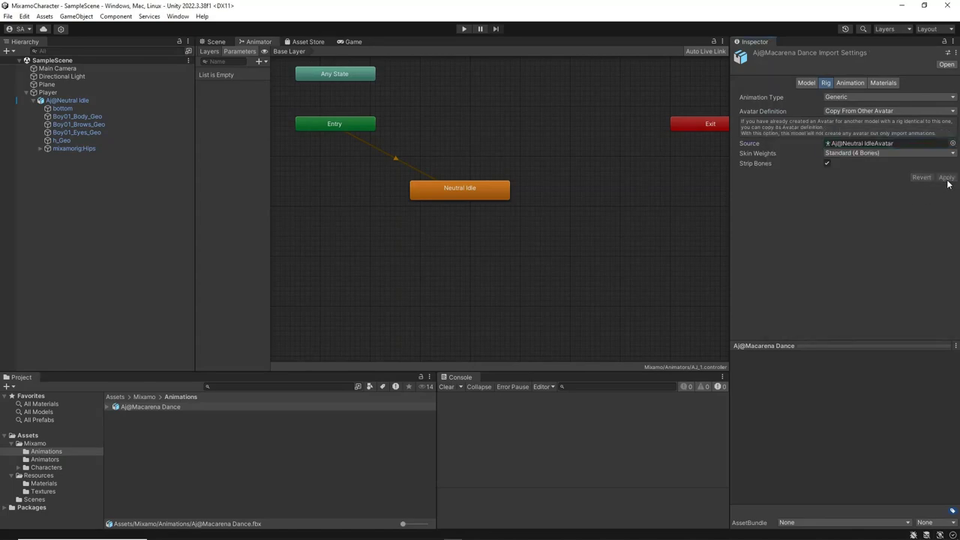
Tick Loop Time and Loop Pose for the Macarena Dance clip and apply
click(853, 84)
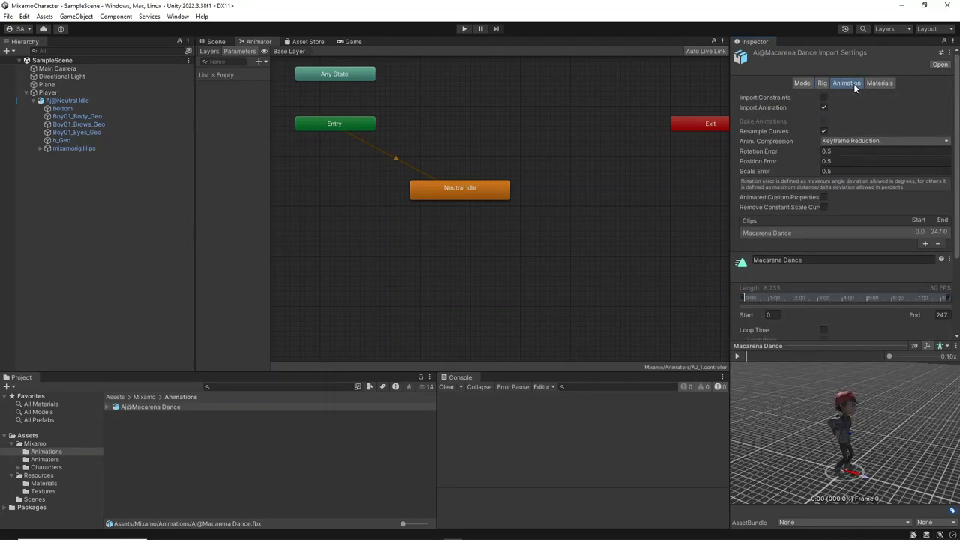
scroll(875, 234, down, 5)
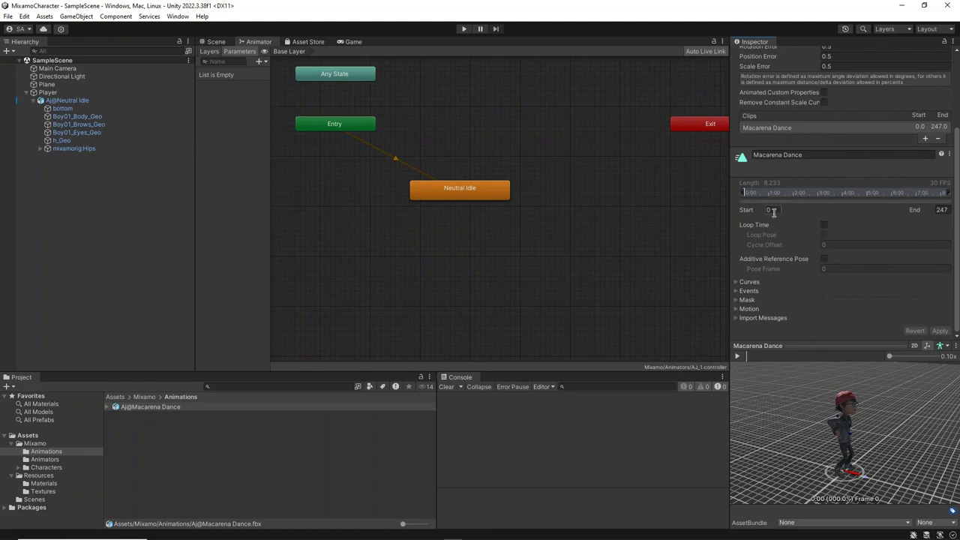
click(824, 224)
click(824, 235)
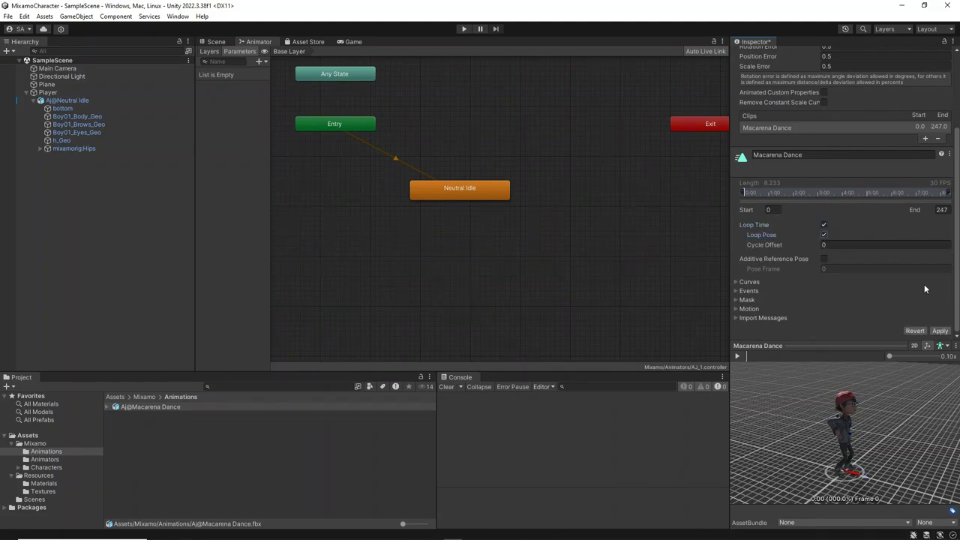
click(940, 331)
Add an empty state named Macarena Dance whose Motion is the Macarena Dance clip
right_click(465, 260)
mouse_move(510, 263)
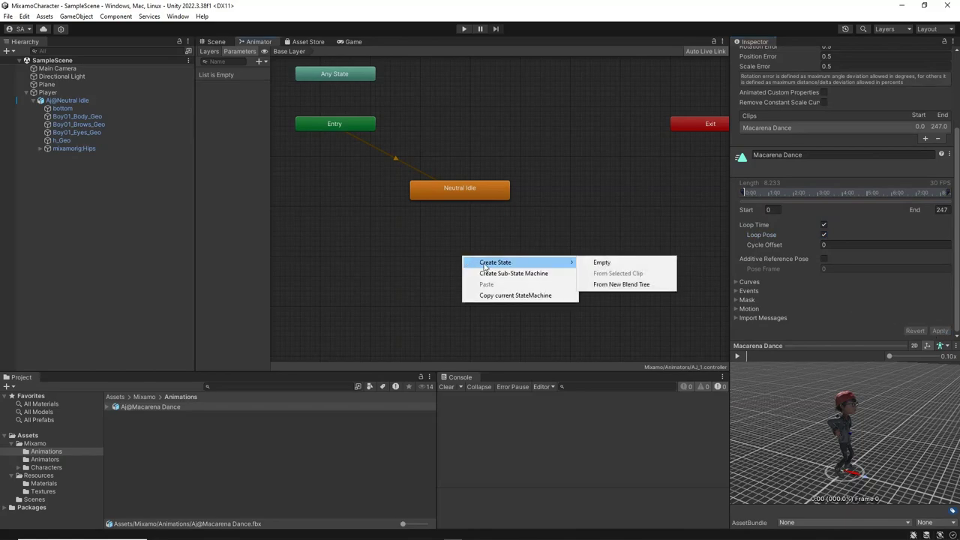
click(601, 263)
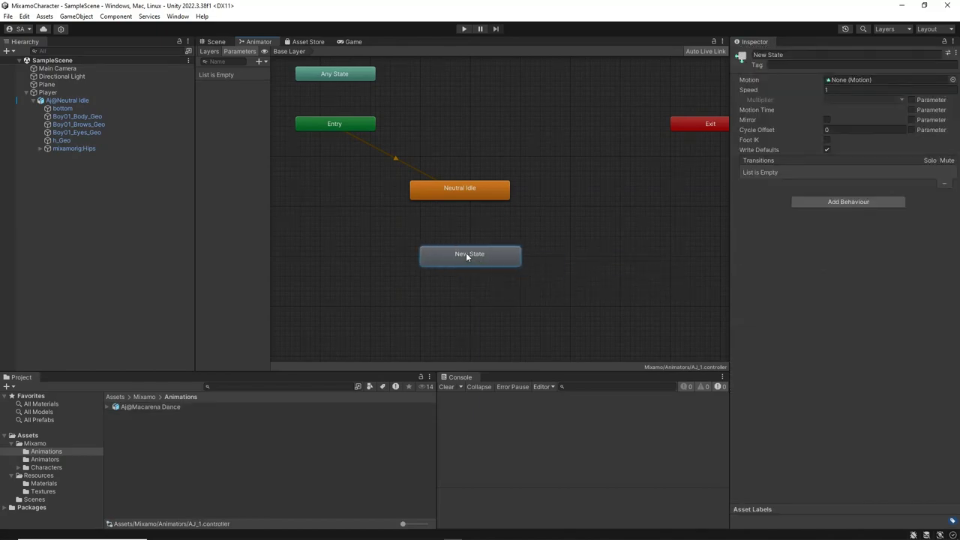
double_click(773, 56)
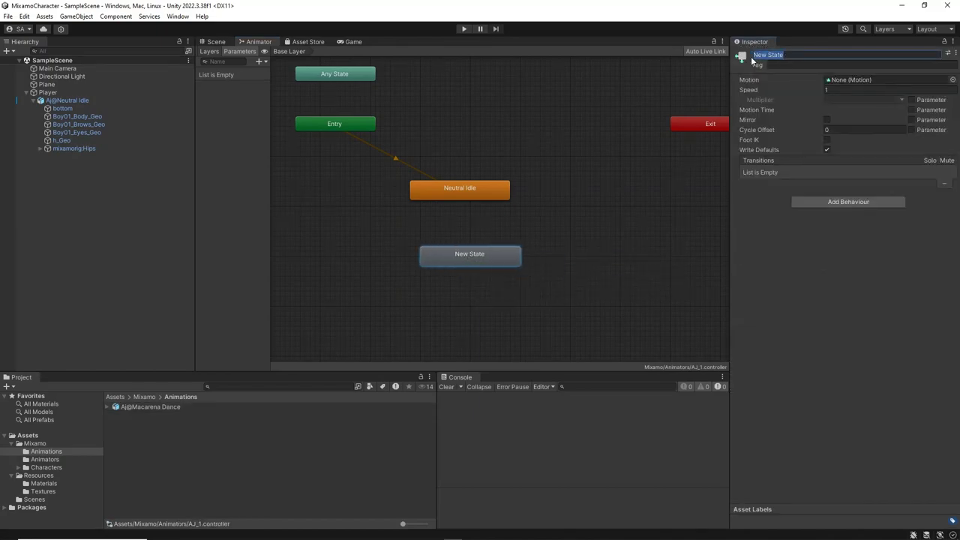
text(Macarena Dance)
key(Return)
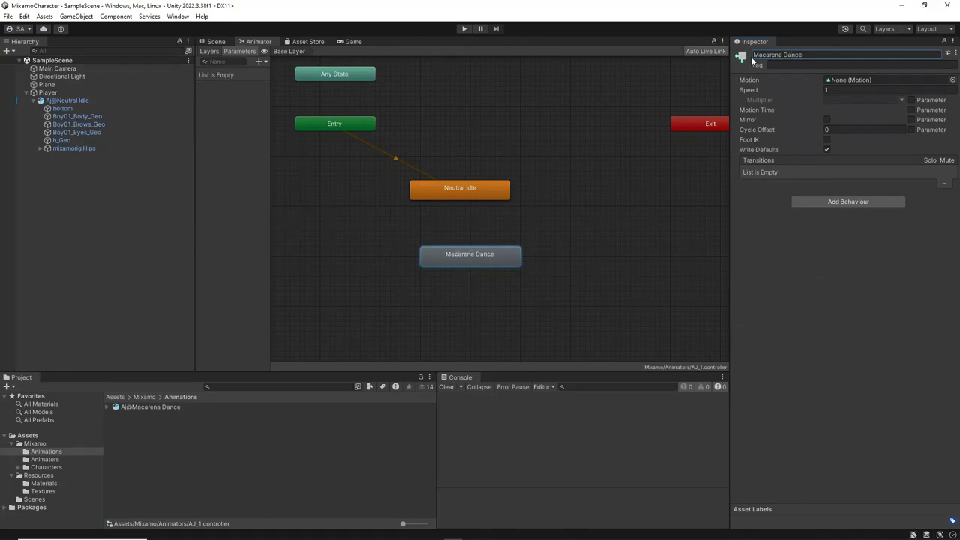
click(953, 79)
double_click(822, 112)
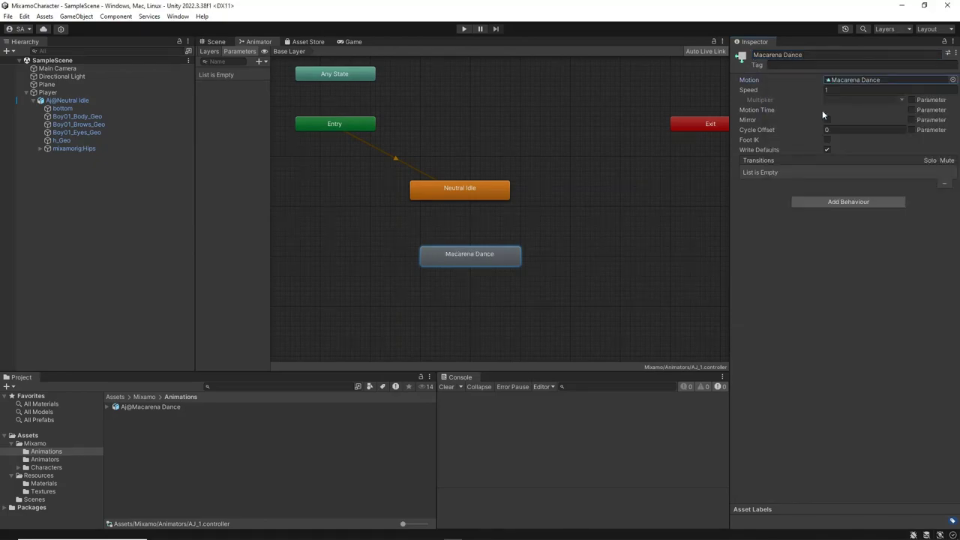
Link Neutral Idle and Macarena Dance with transitions in both directions
click(488, 195)
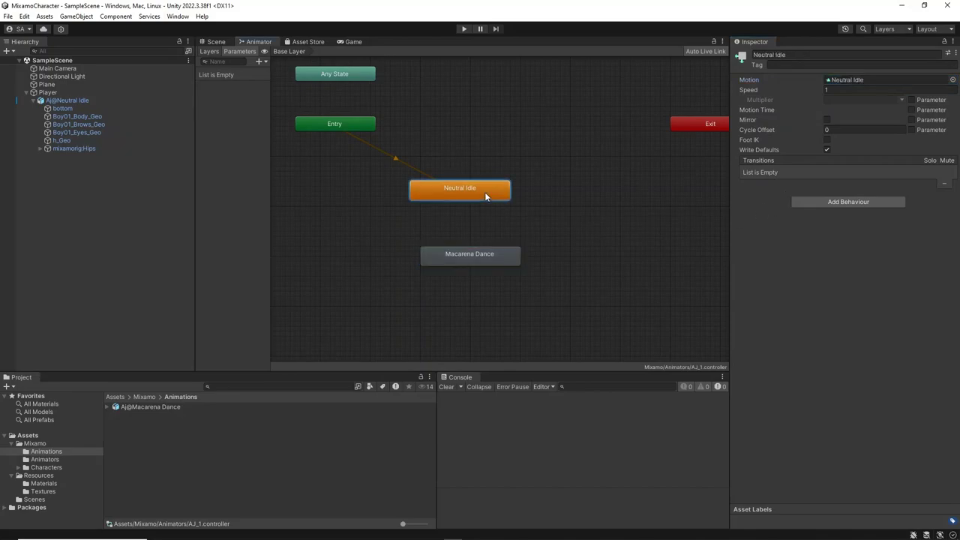
right_click(496, 197)
click(519, 200)
click(466, 256)
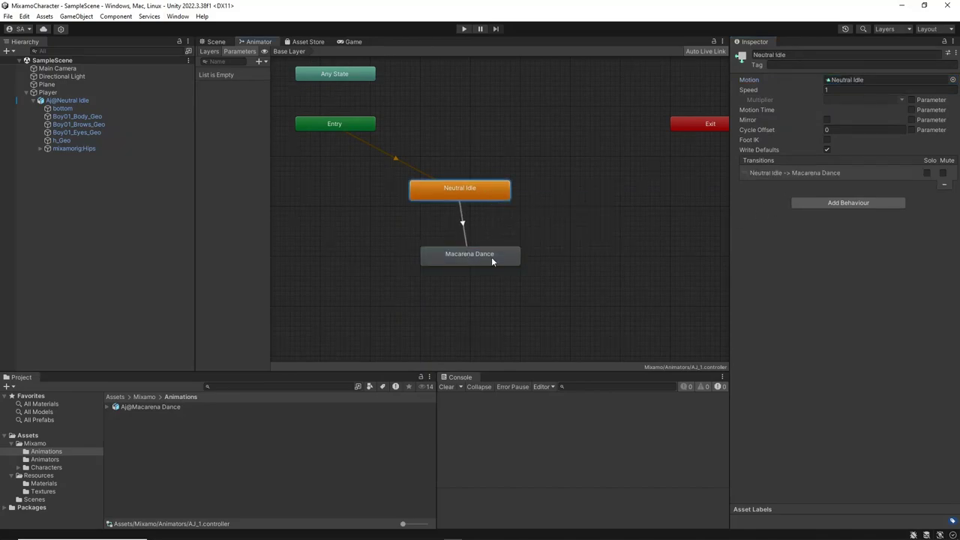
right_click(491, 256)
click(518, 262)
click(481, 194)
click(476, 195)
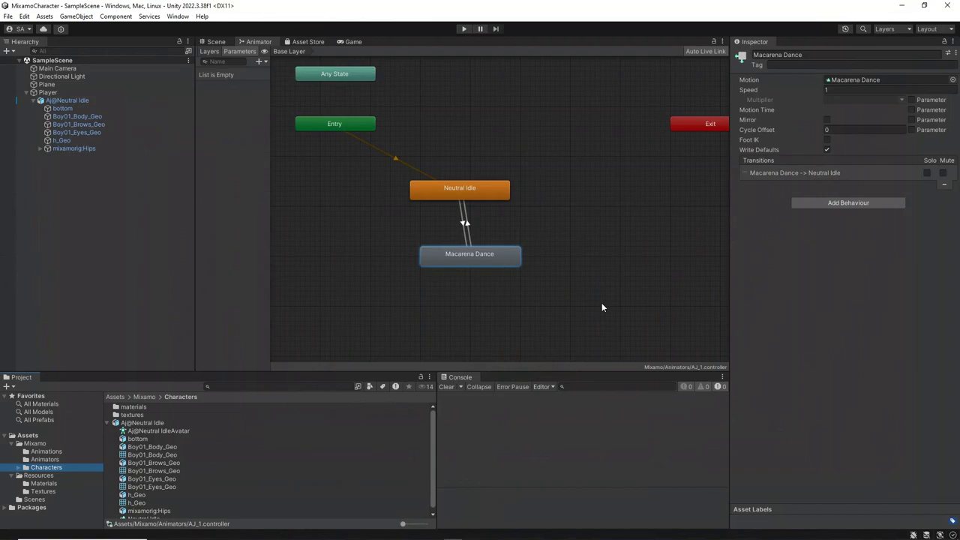
Add a Trigger parameter named macarena_dance to AJ_1 and widen the Parameters list to show full names
click(466, 238)
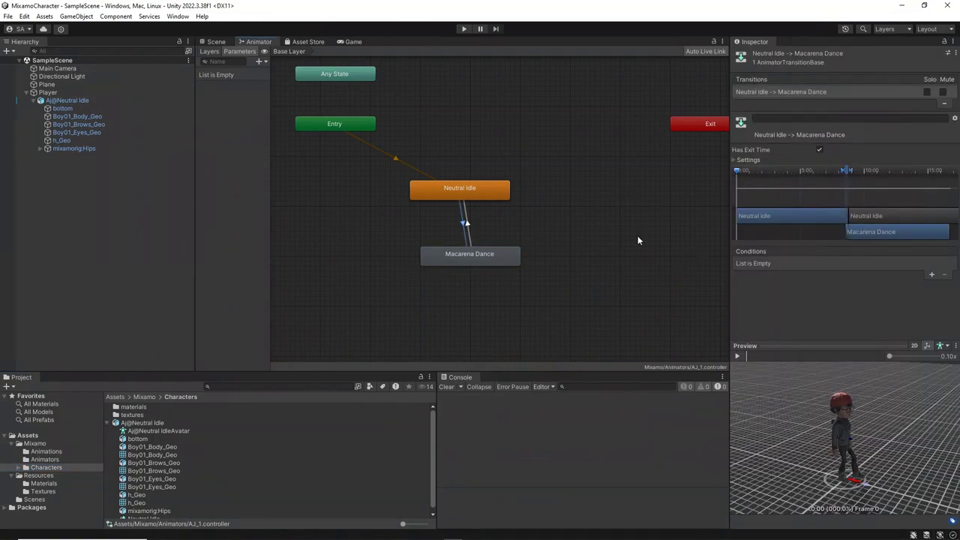
click(258, 62)
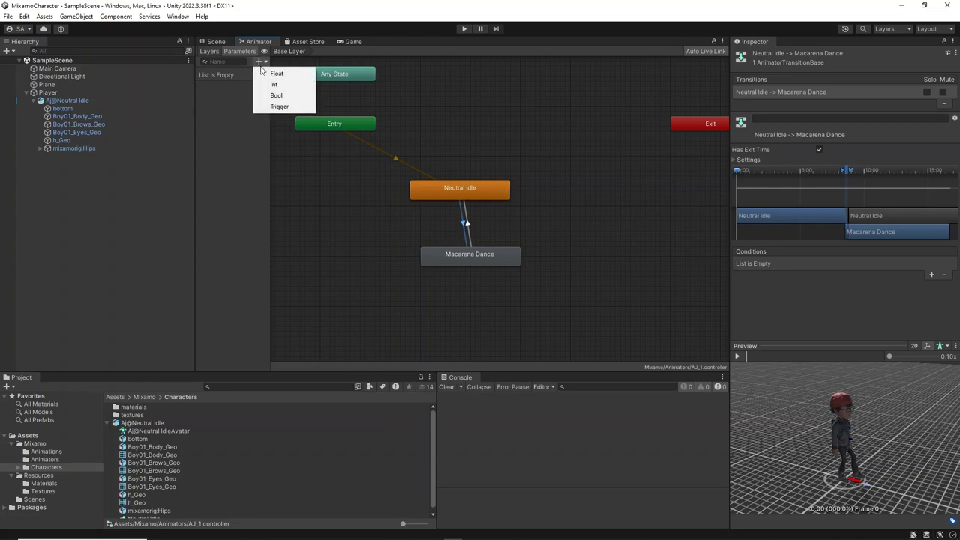
click(278, 107)
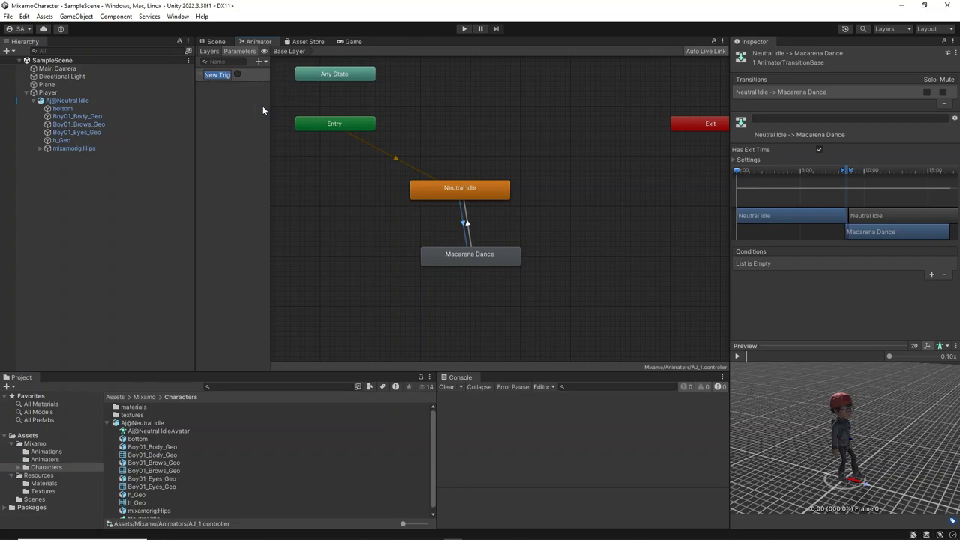
text(macarena)
text(_dance)
key(Return)
drag(270, 171, 309, 172)
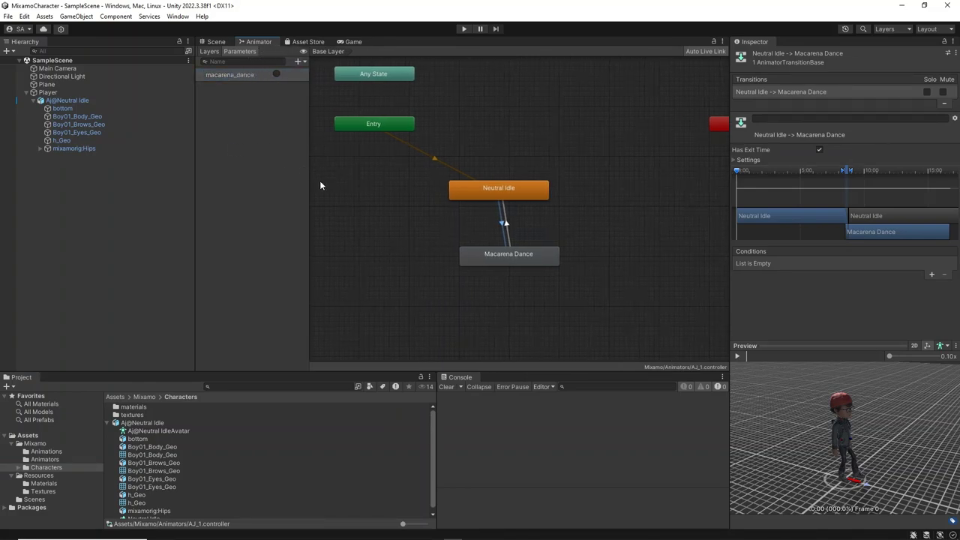
Give the Neutral Idle → Macarena Dance transition a macarena_dance condition, then review the reverse transition
click(932, 276)
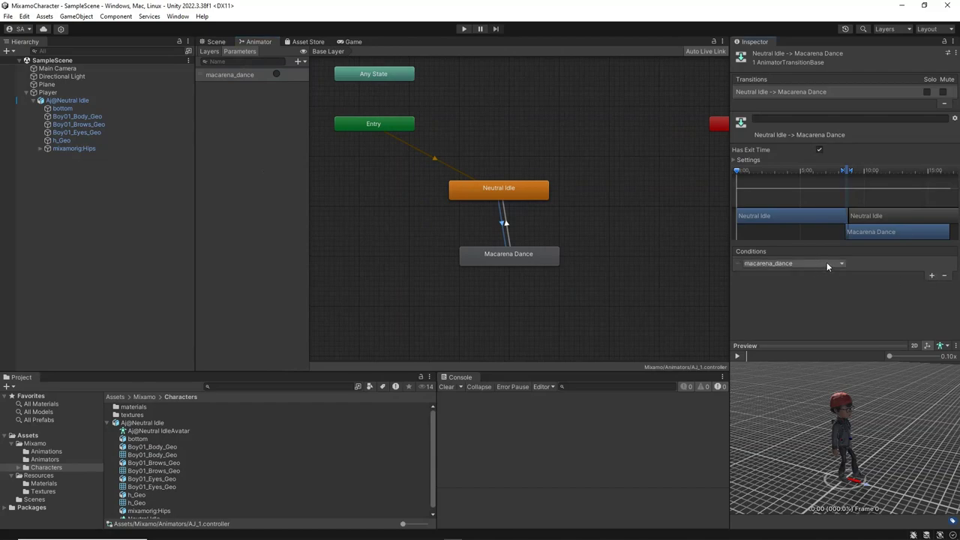
click(508, 240)
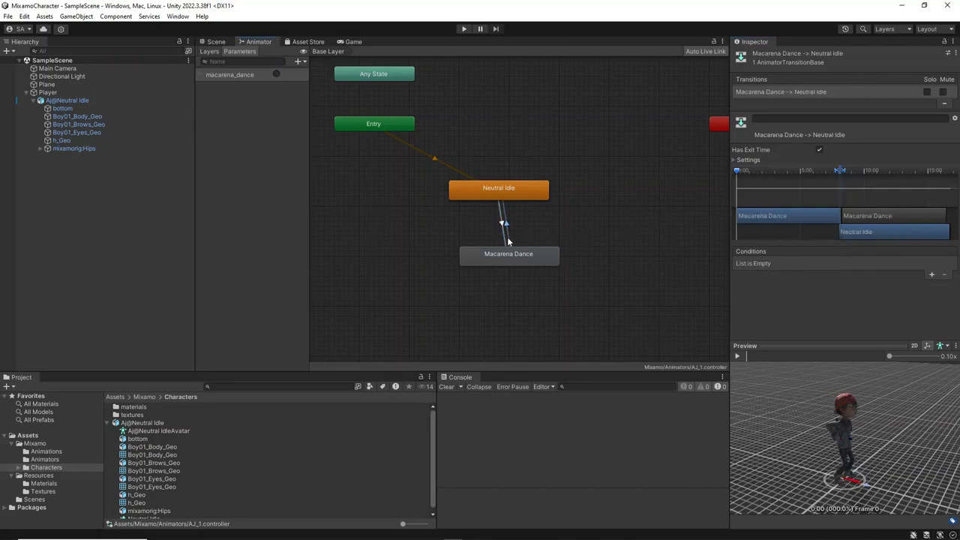
click(503, 238)
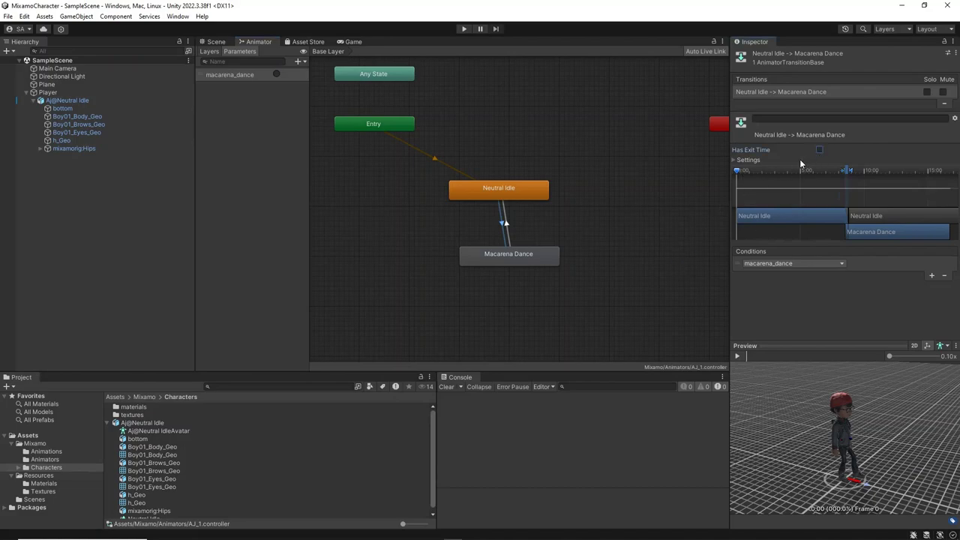
click(507, 225)
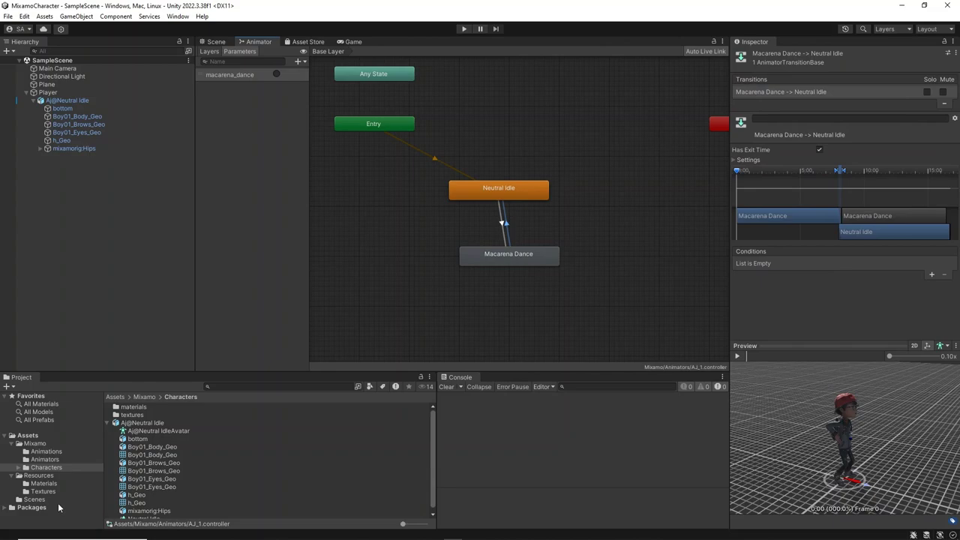
Create a folder named Scripts in the top-level Assets folder
click(28, 436)
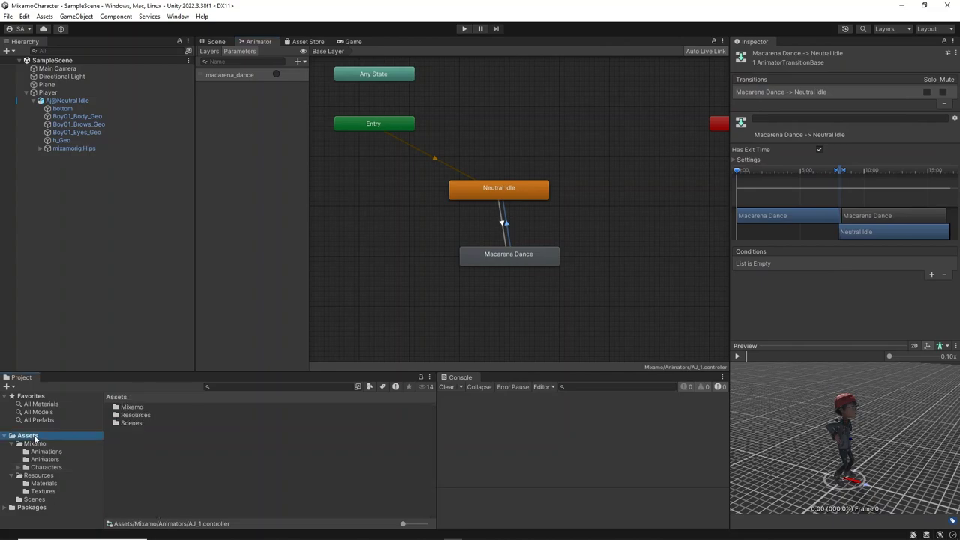
right_click(139, 455)
mouse_move(173, 171)
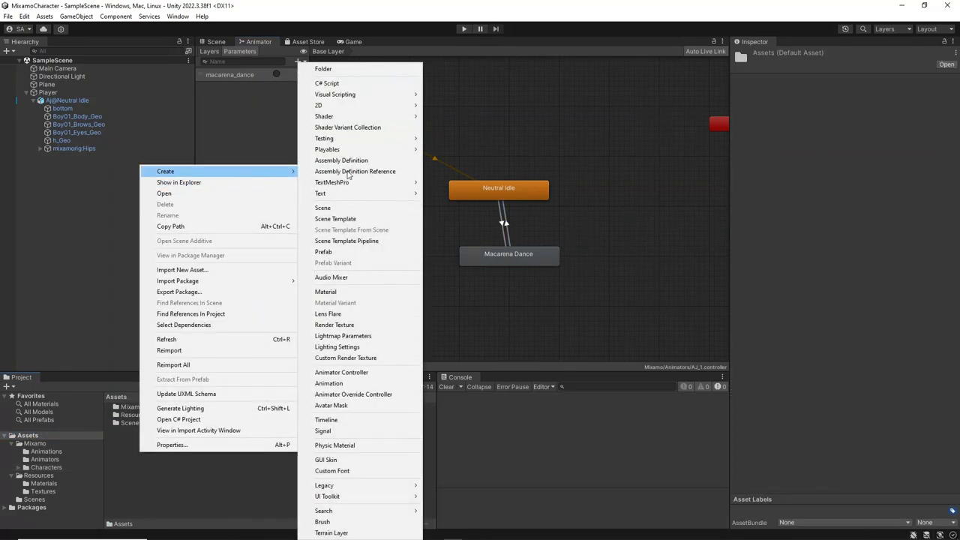
click(345, 69)
text(Sc)
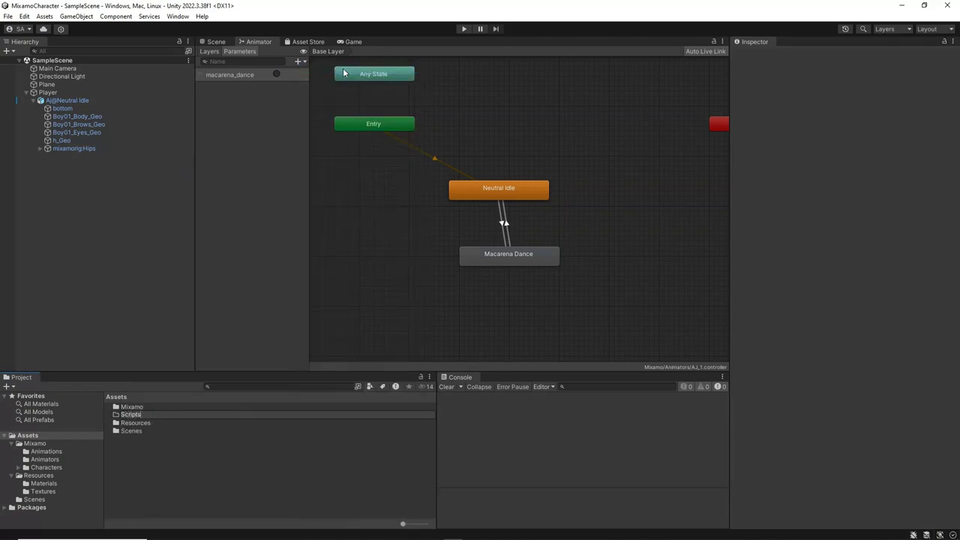
text(ripts)
key(Return)
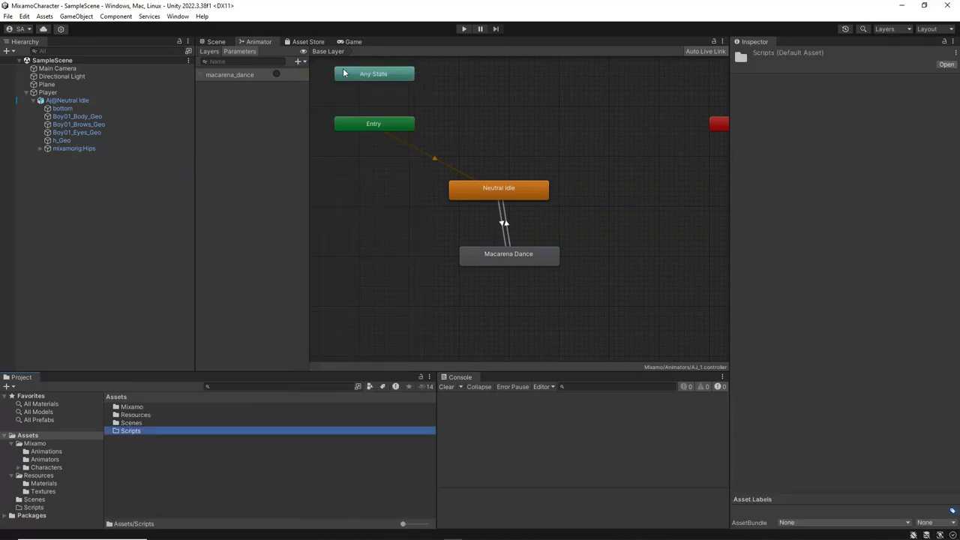
Inside Scripts, create a new C# script named PlayerController
double_click(135, 431)
right_click(158, 428)
mouse_move(285, 148)
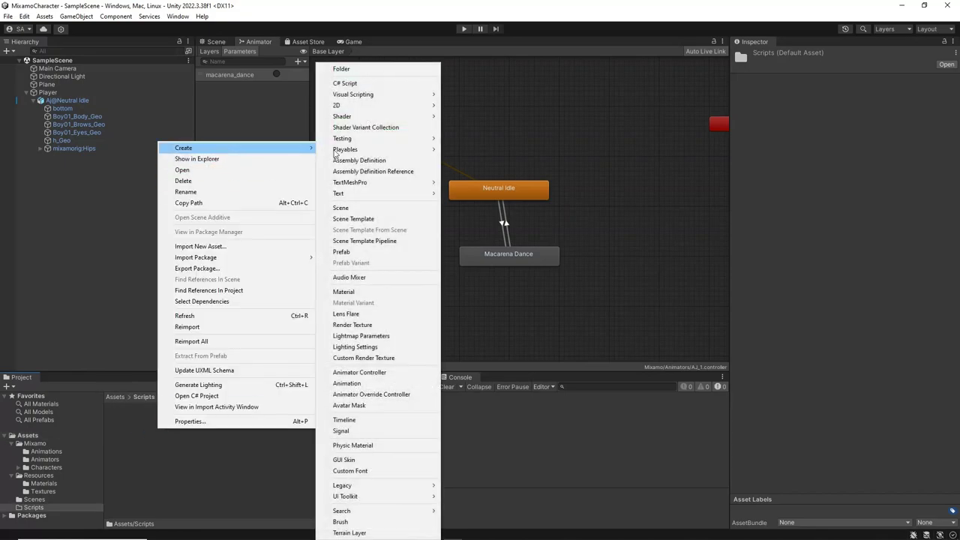
click(348, 83)
text(Player)
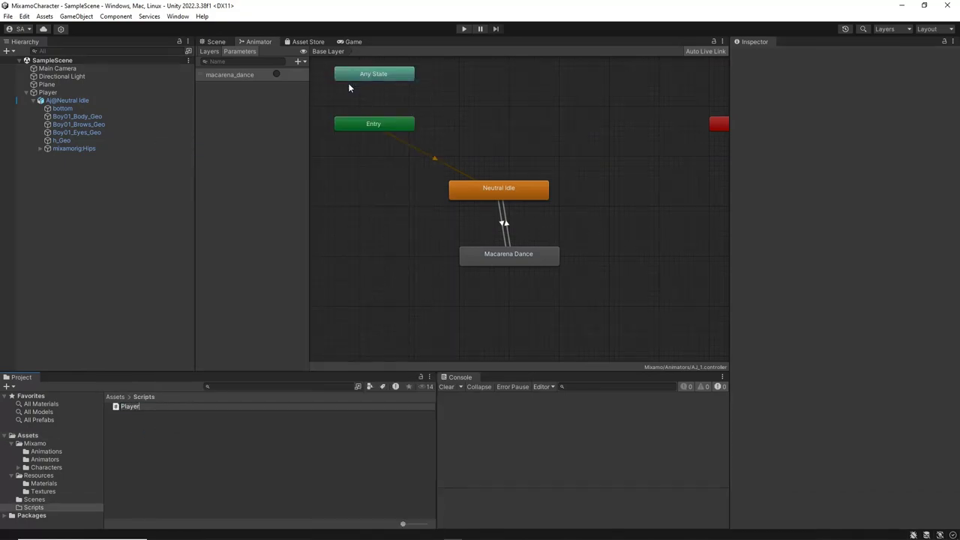
text(Controller)
key(Return)
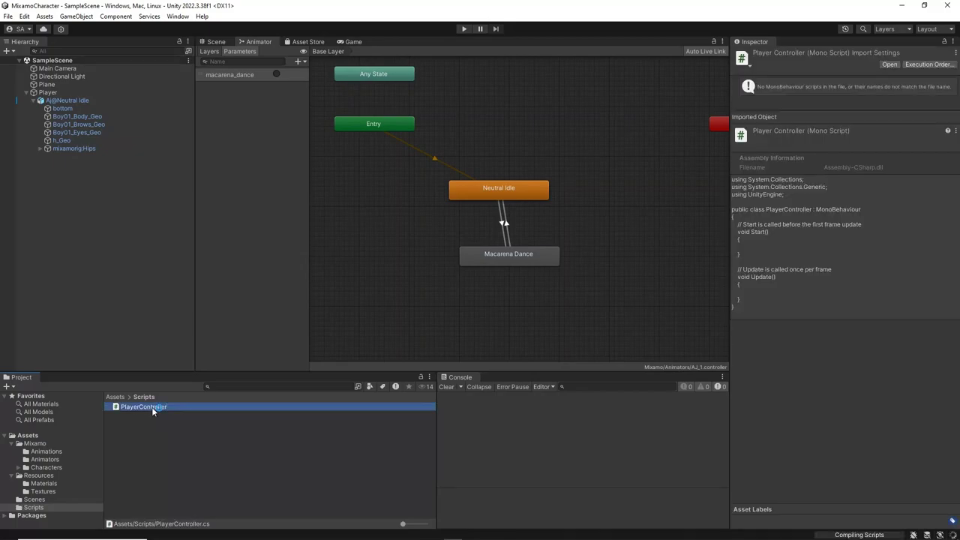
Open PlayerController in Visual Studio and declare the field 'Animator mAnimator;' in the class
double_click(150, 406)
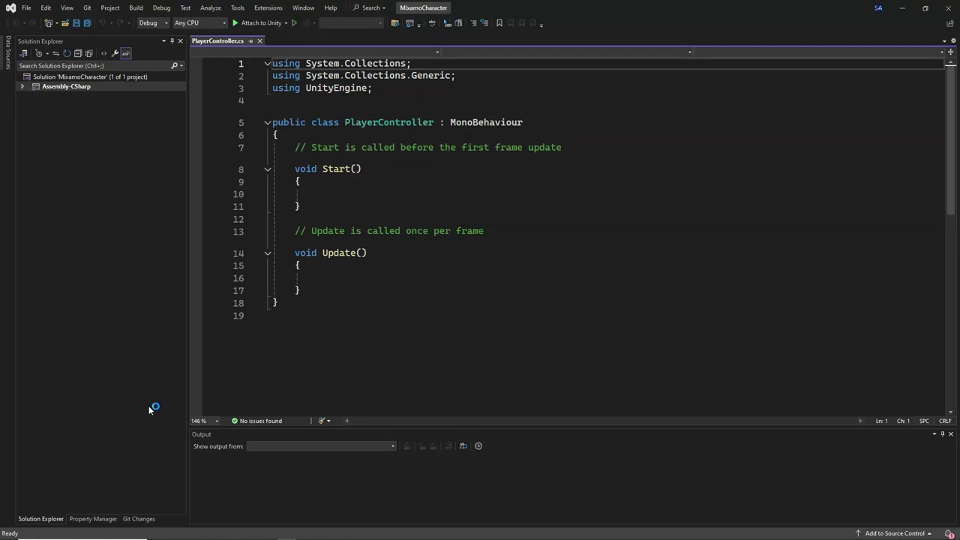
click(433, 136)
key(Return)
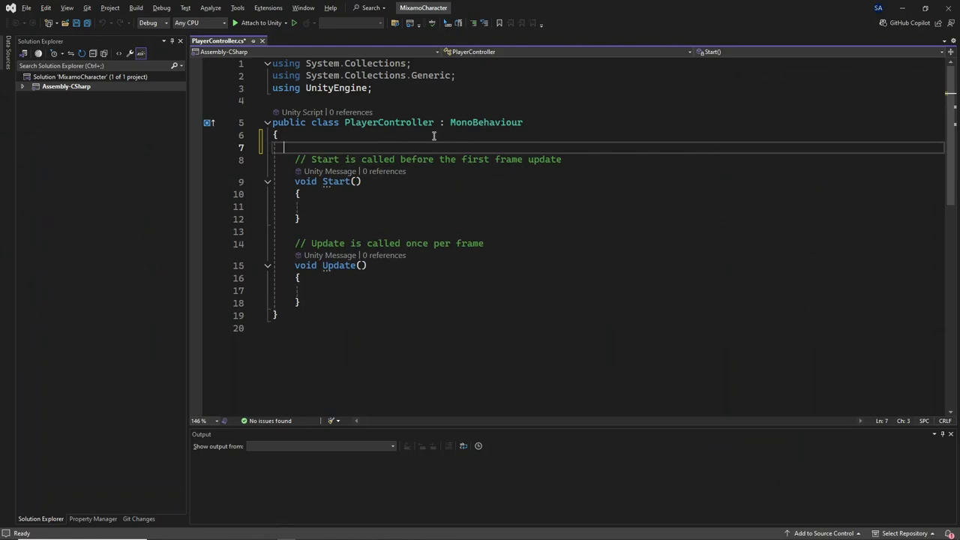
text(Anima)
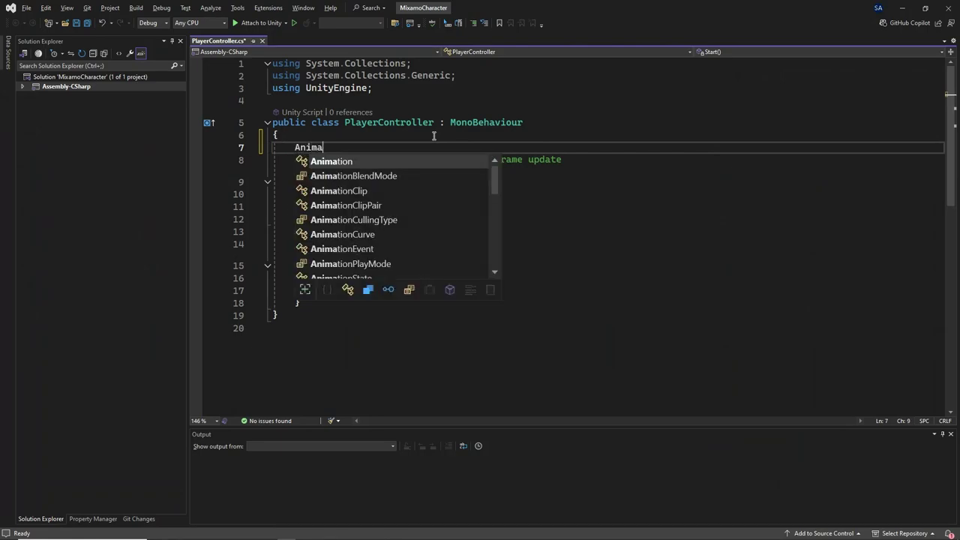
text(tor )
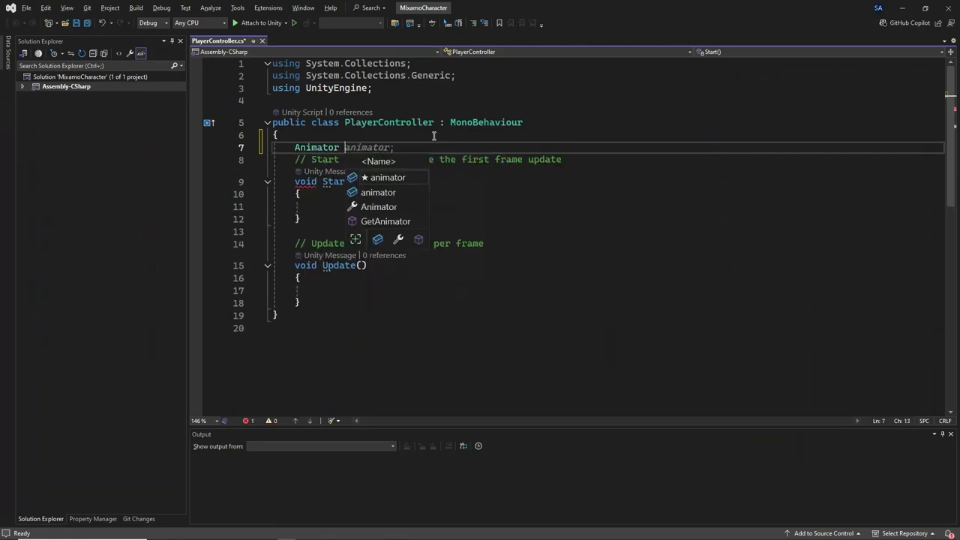
text(mAnimator;)
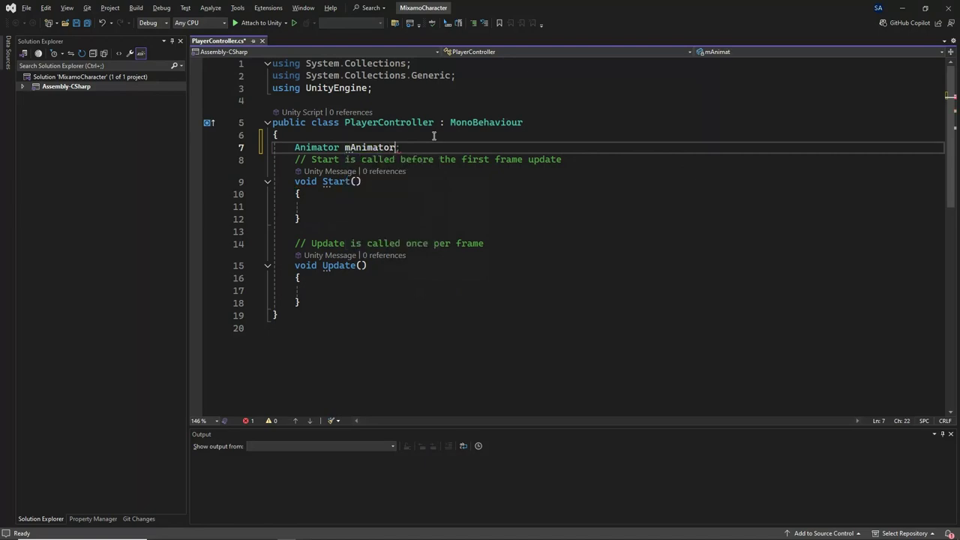
In Start, assign mAnimator = GetComponent<Animator>() and save the script
click(358, 207)
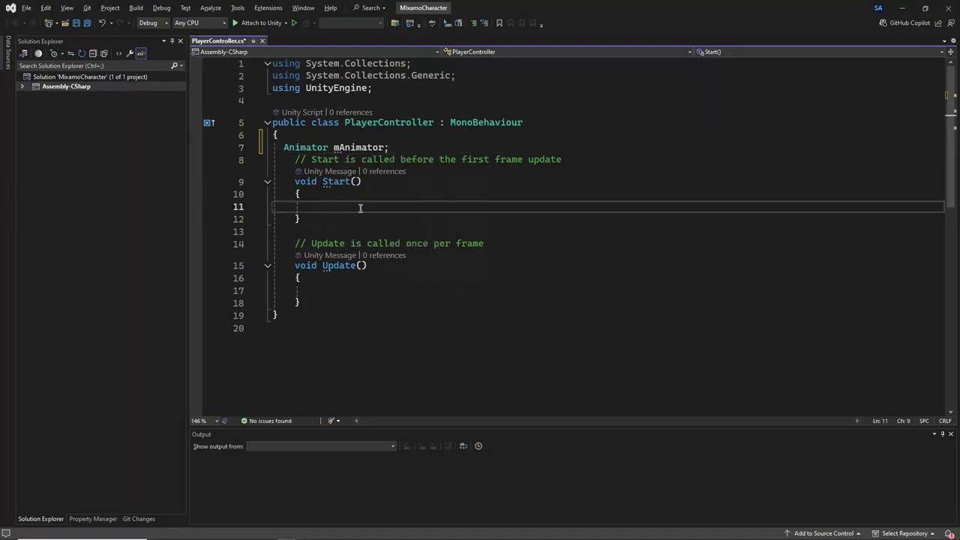
text(mAnimator)
key(Escape)
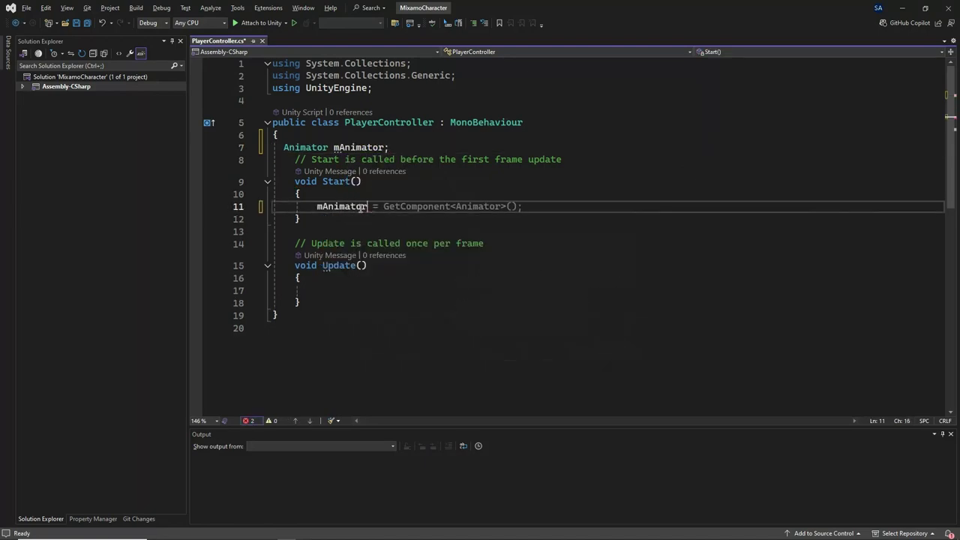
key(Tab)
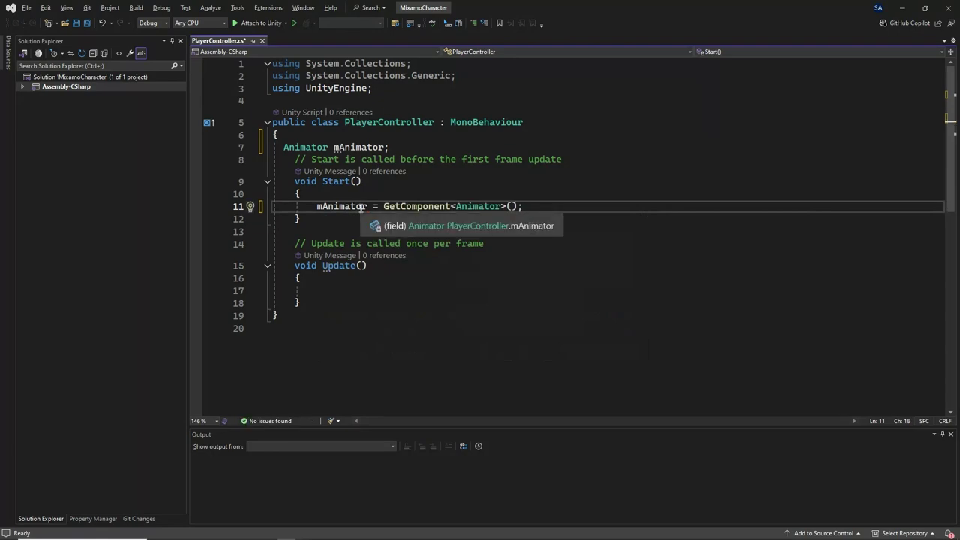
key(ctrl+s)
In Update, add an indented 'if (Input.GetKeyDown(KeyCode.D))' block with empty braces
click(345, 288)
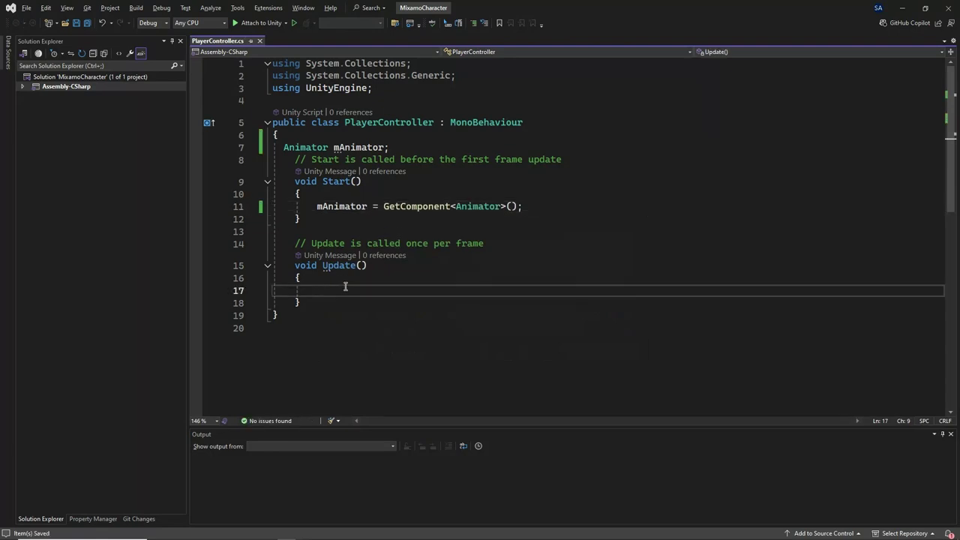
text(if(Input)
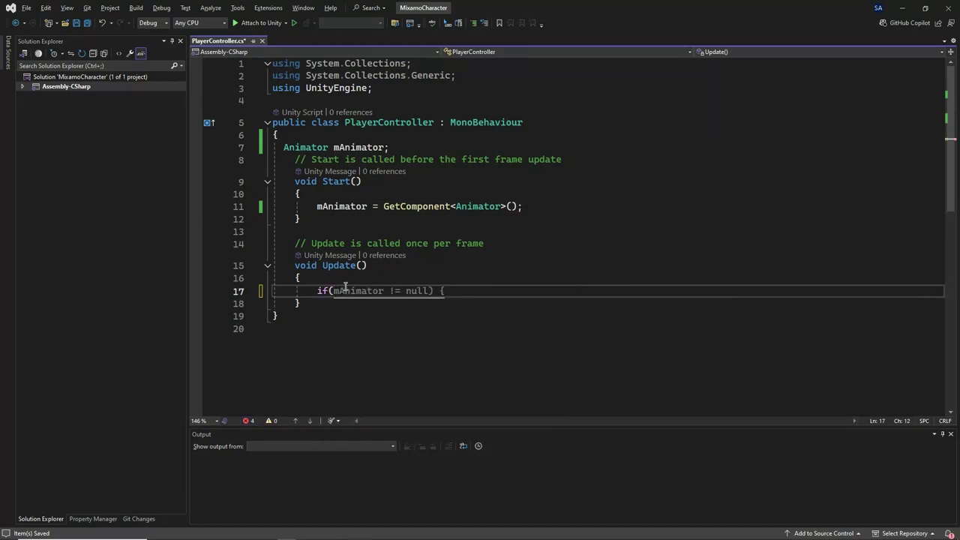
text(.GetKey)
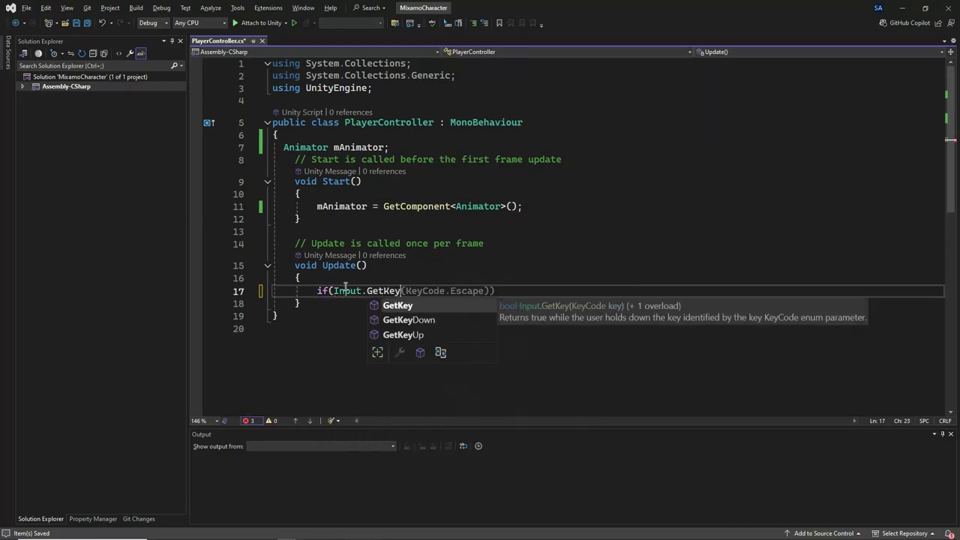
text(Down(KeyVCode))
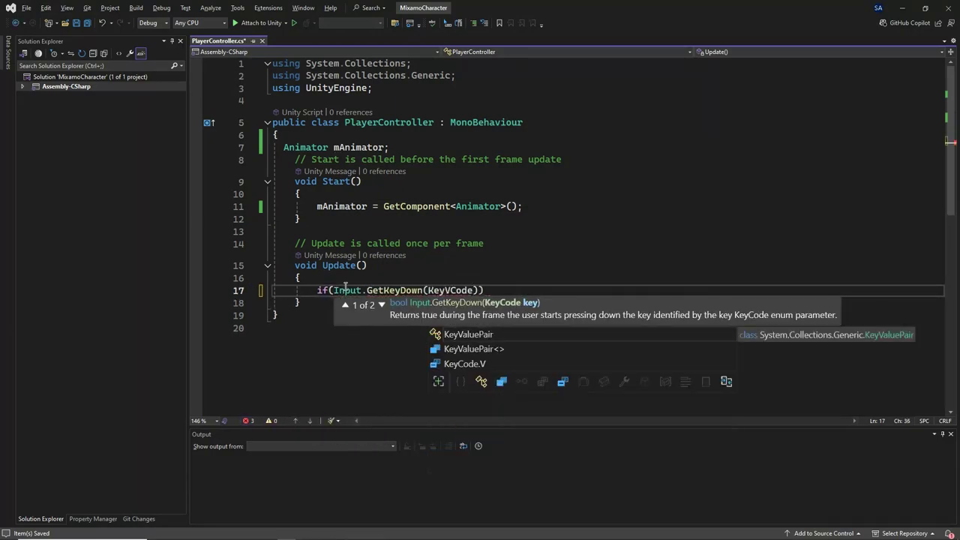
text(Code.)
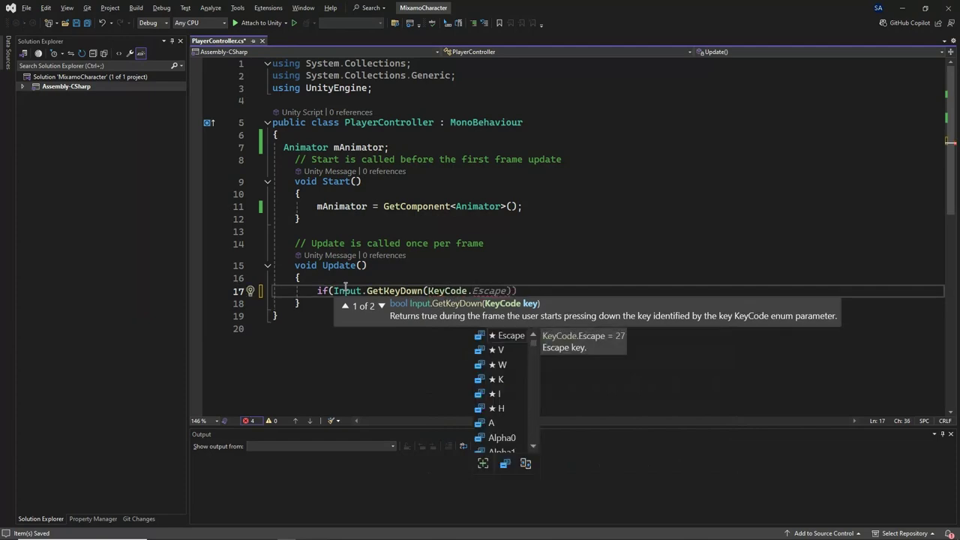
text(D)
key(Escape)
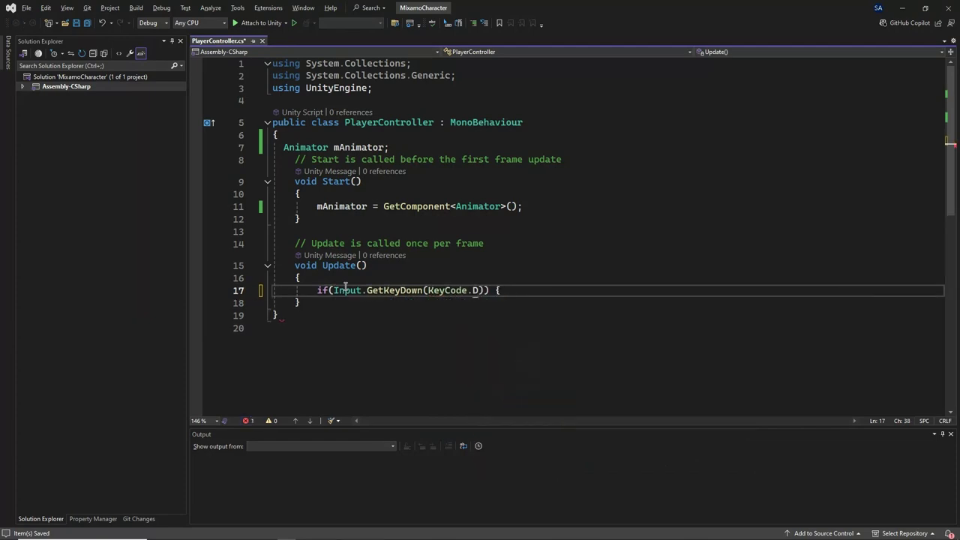
key(End)
key(Return)
key(Up)
key(Return)
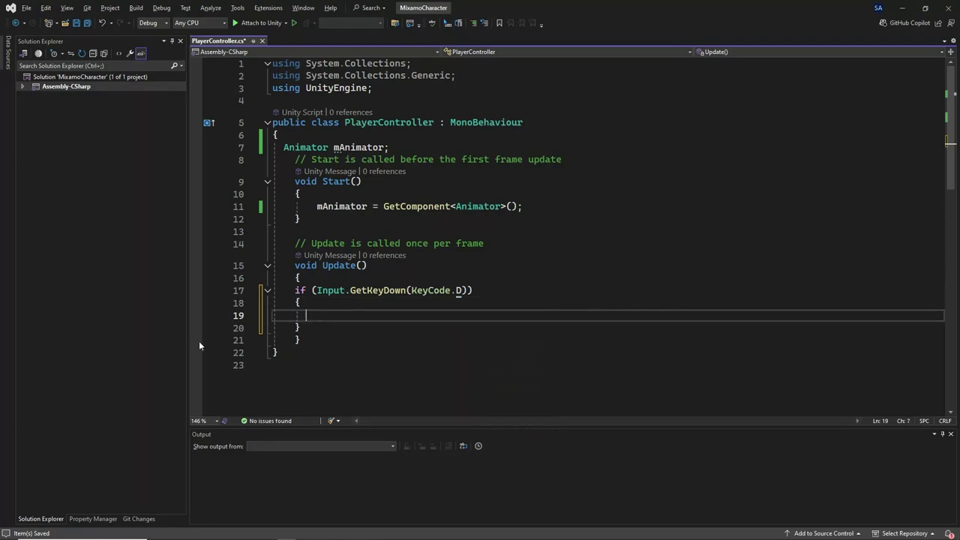
drag(199, 341, 296, 291)
key(Tab)
Inside the if block, add the indented call mAnimator.SetTrigger("macarena_dance");
click(331, 313)
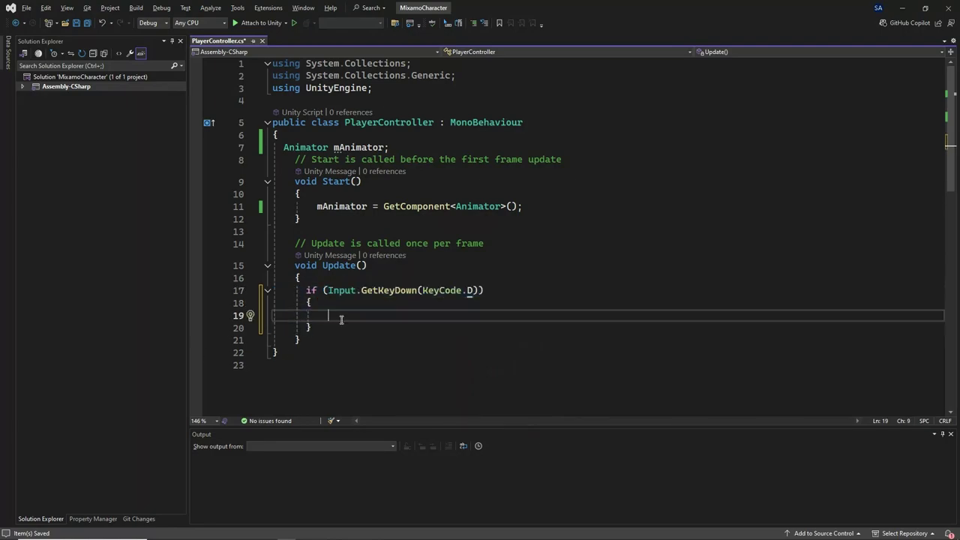
text(mAni)
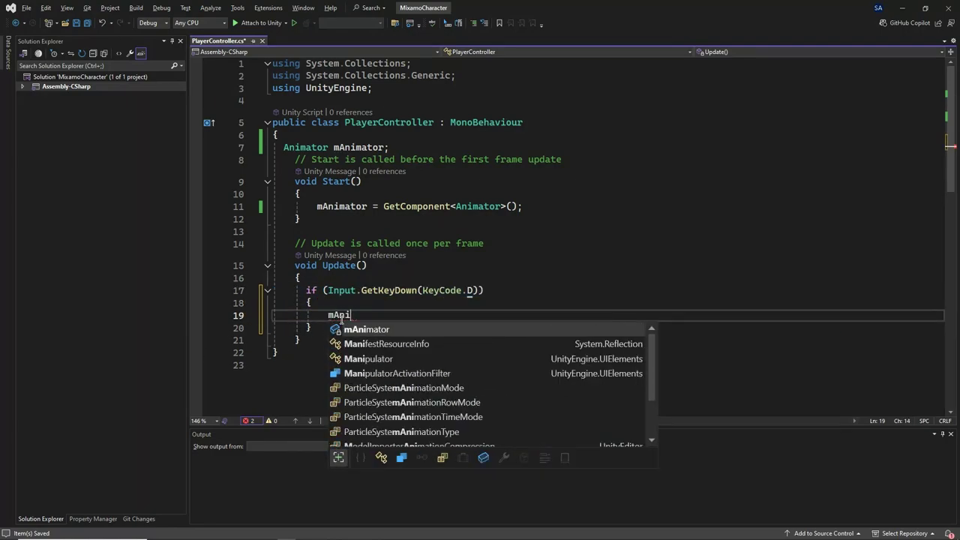
text(mator.SetT)
key(Tab)
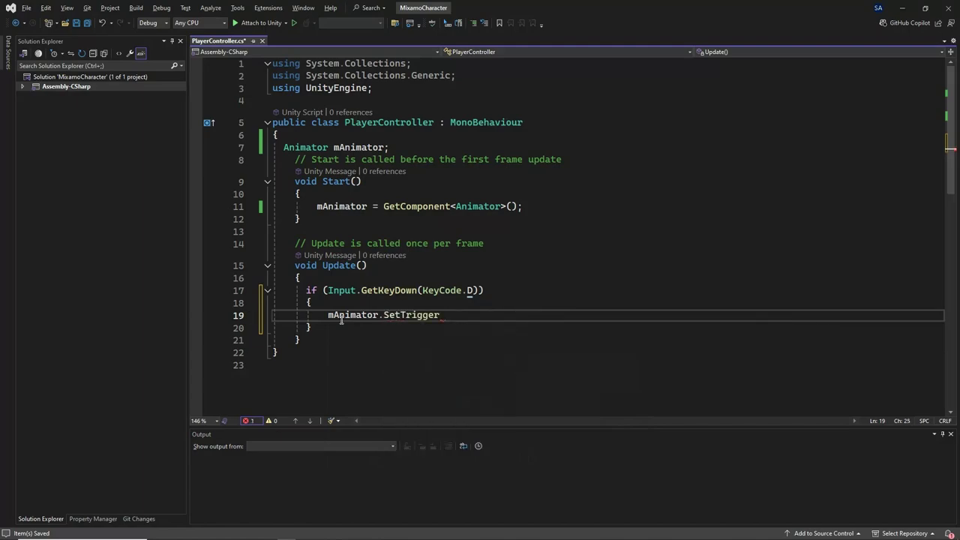
text((")
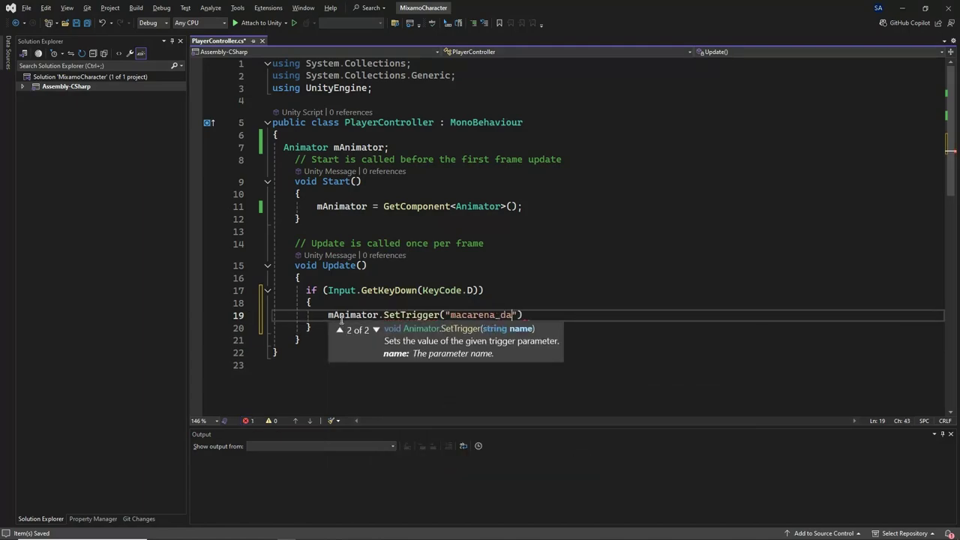
text(macarena_dance");)
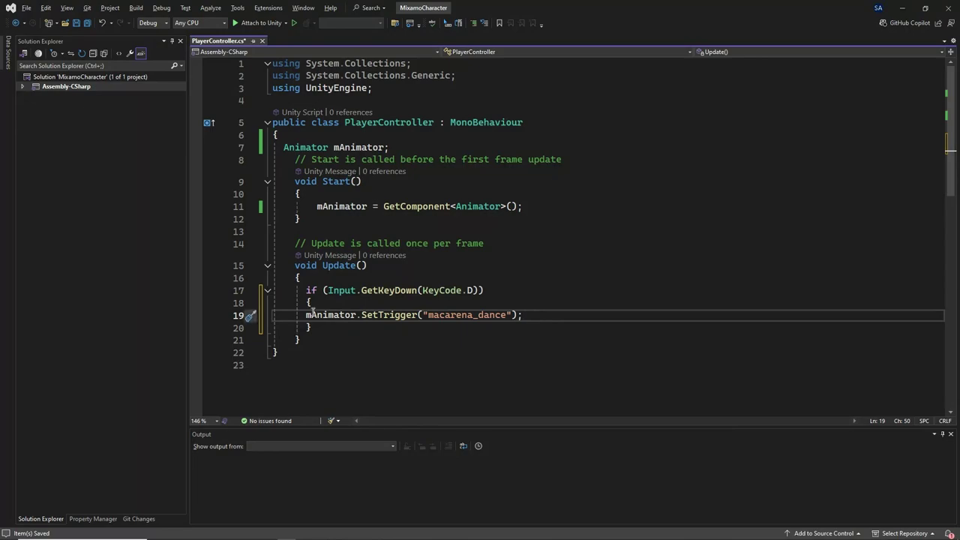
click(308, 314)
key(Tab)
In the Scene view, attach PlayerController to Aj@Neutral Idle via its Inspector, then enter Play mode
click(591, 293)
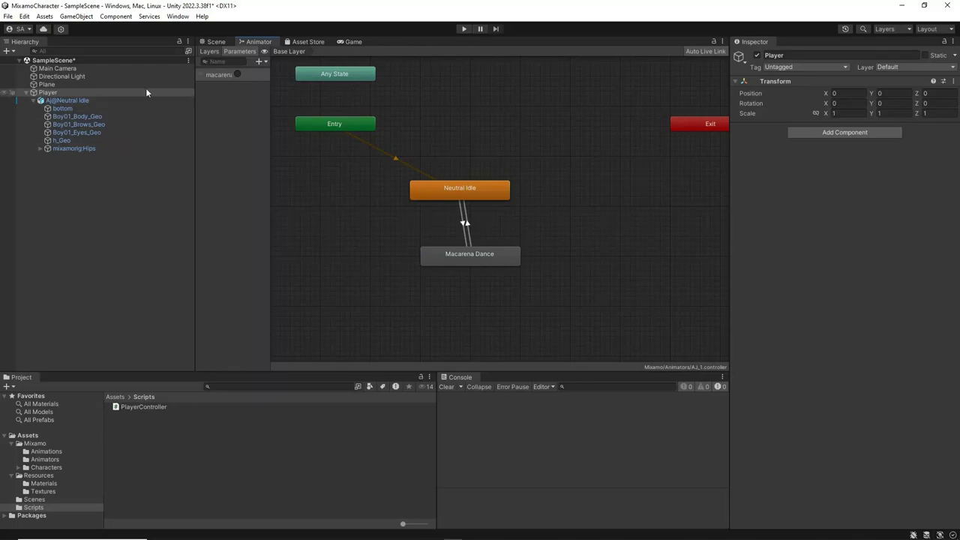
click(212, 41)
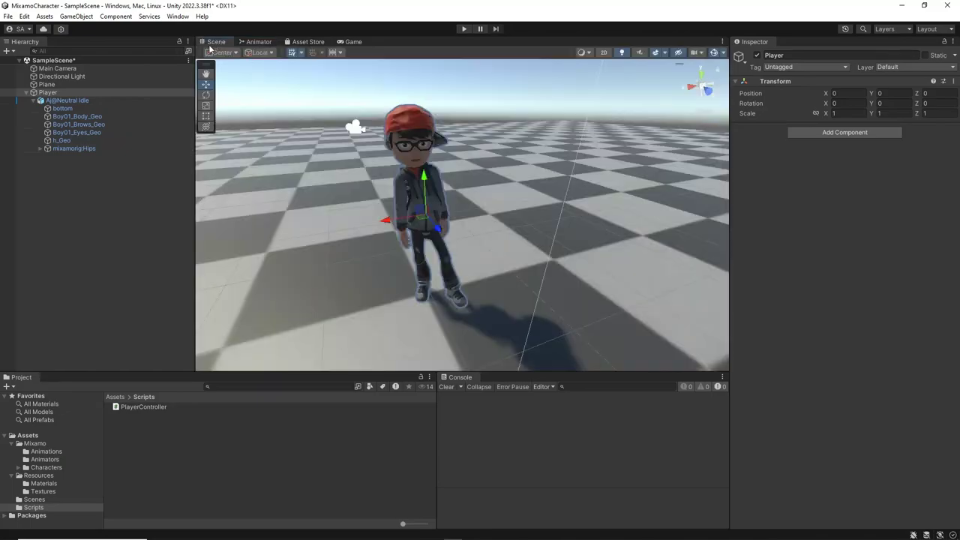
click(67, 101)
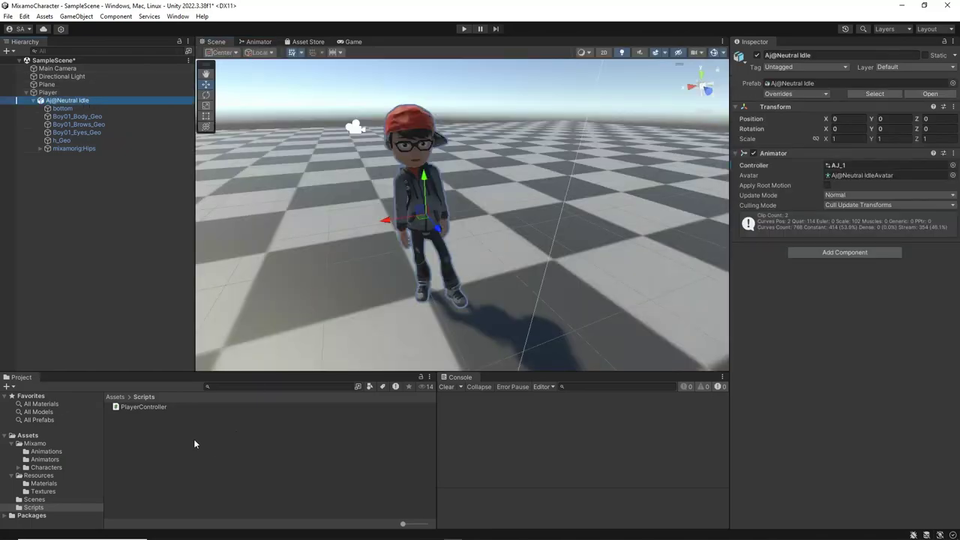
drag(154, 408, 829, 369)
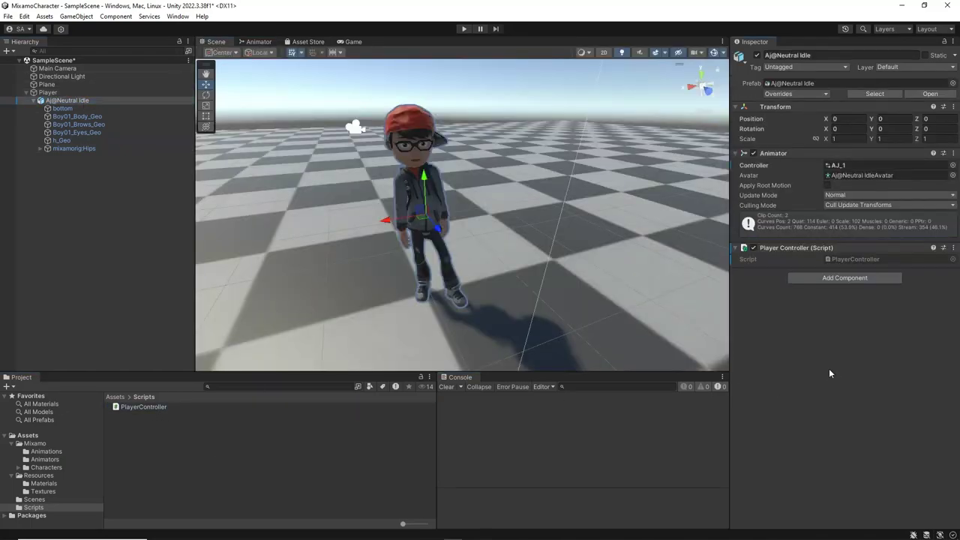
click(464, 29)
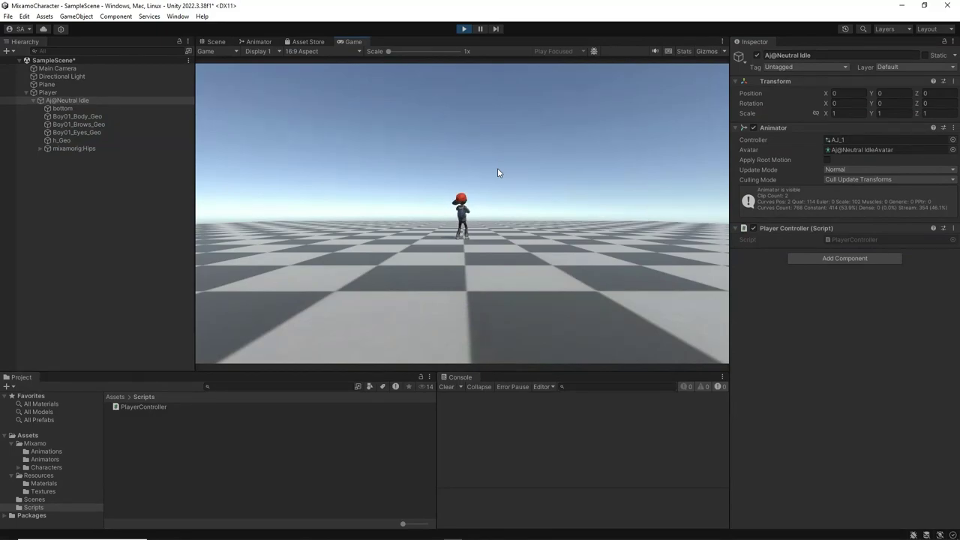
During play, set the Main Camera's Position Z to -3 and trigger the Macarena dance with a key press
click(216, 41)
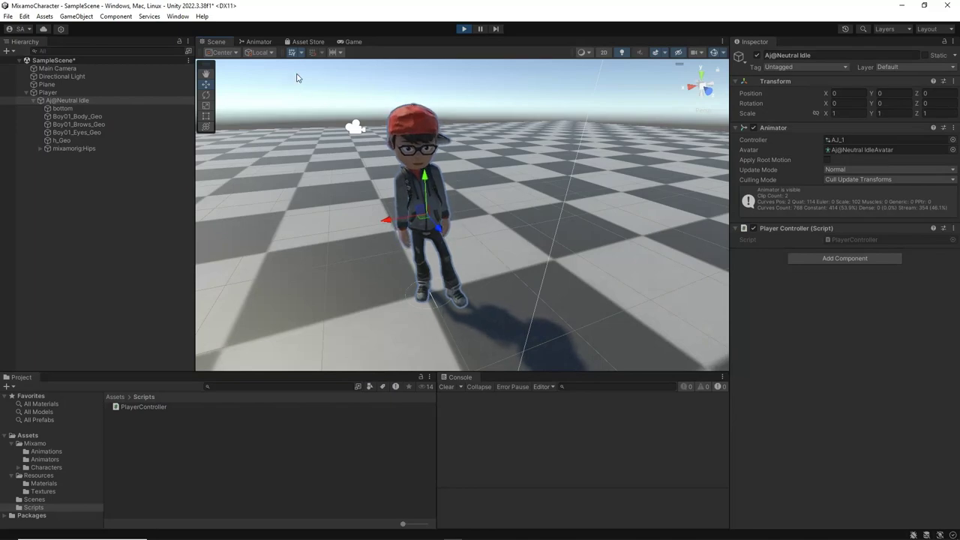
click(349, 41)
click(94, 69)
click(937, 93)
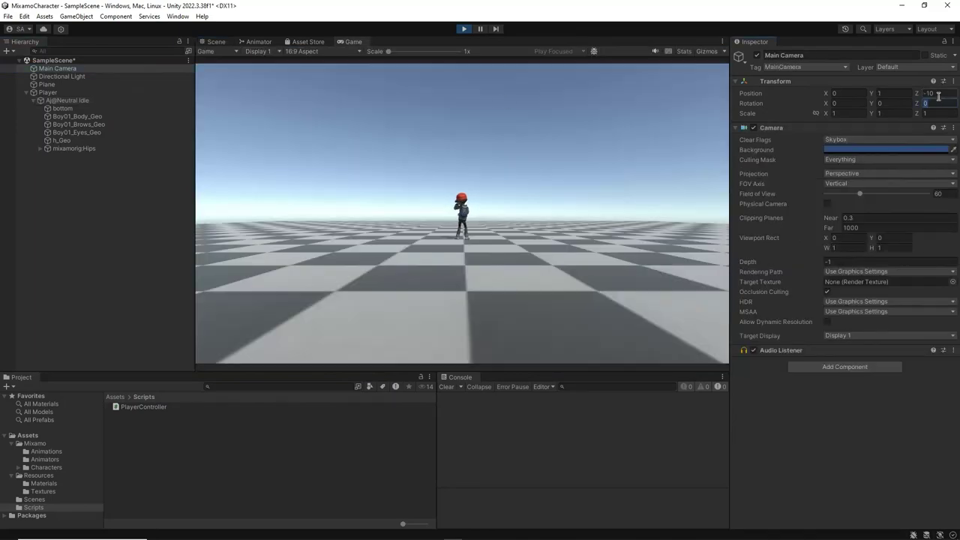
text(-3)
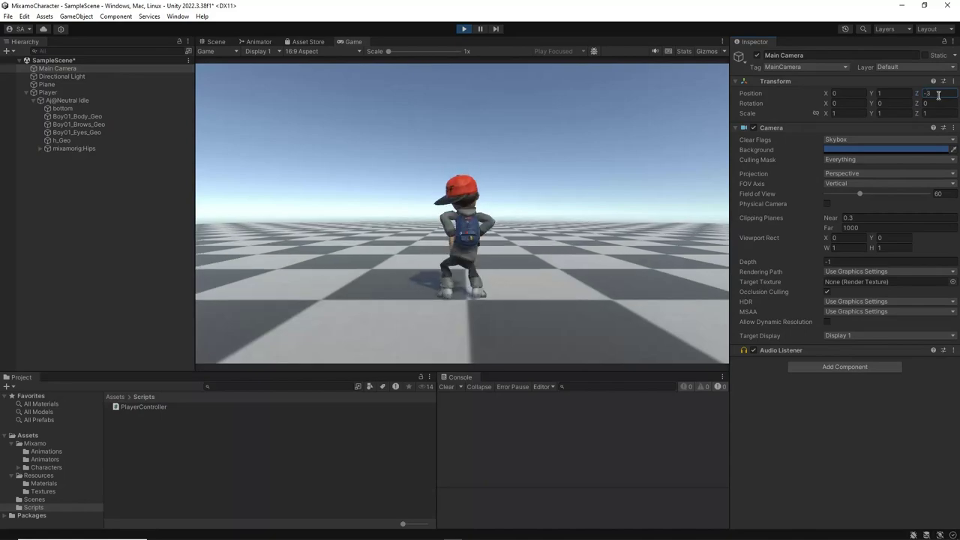
click(565, 239)
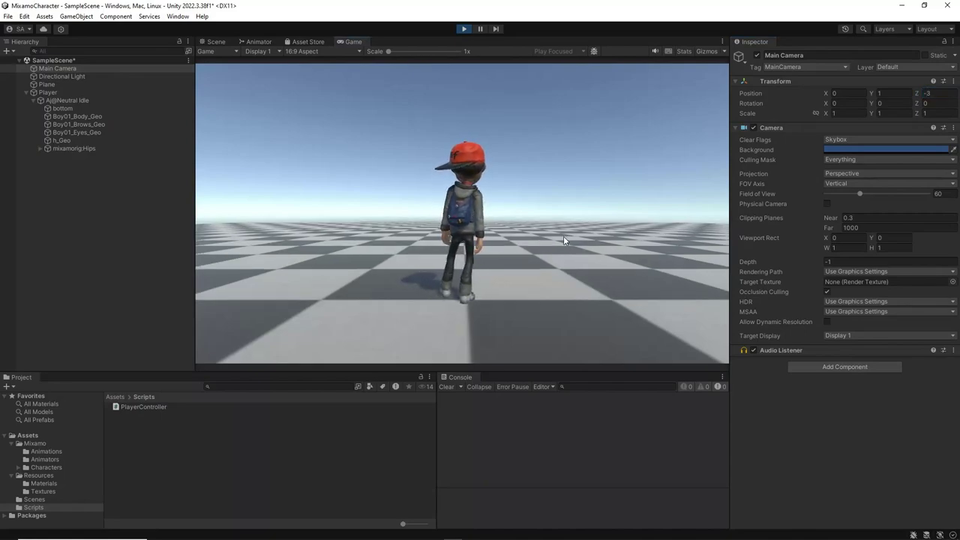
key(w)
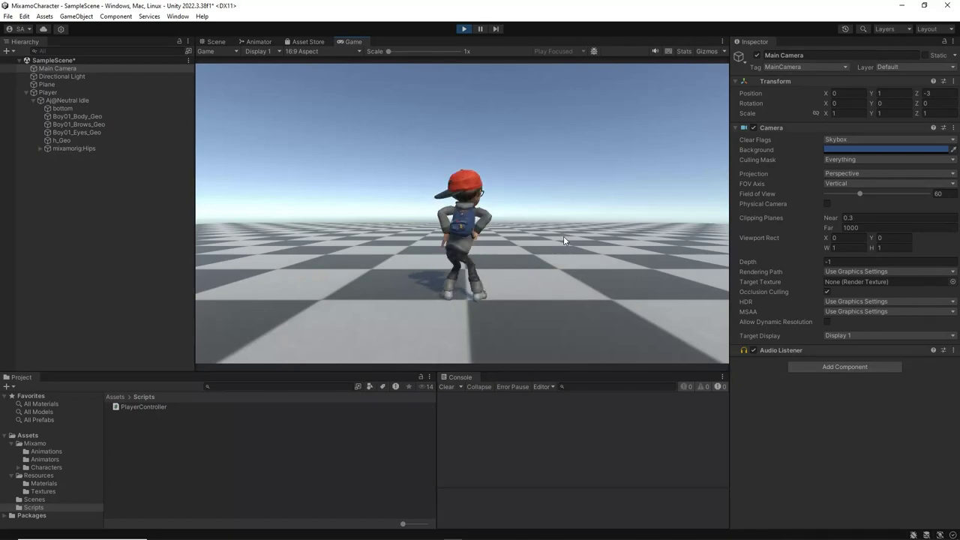
Exit Play mode so the Main Camera's Z reverts to -10
click(464, 29)
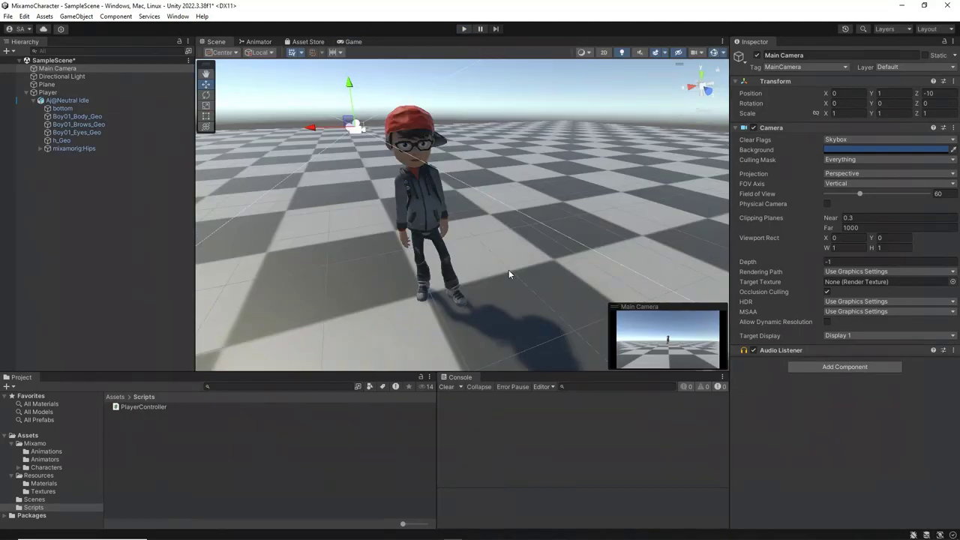